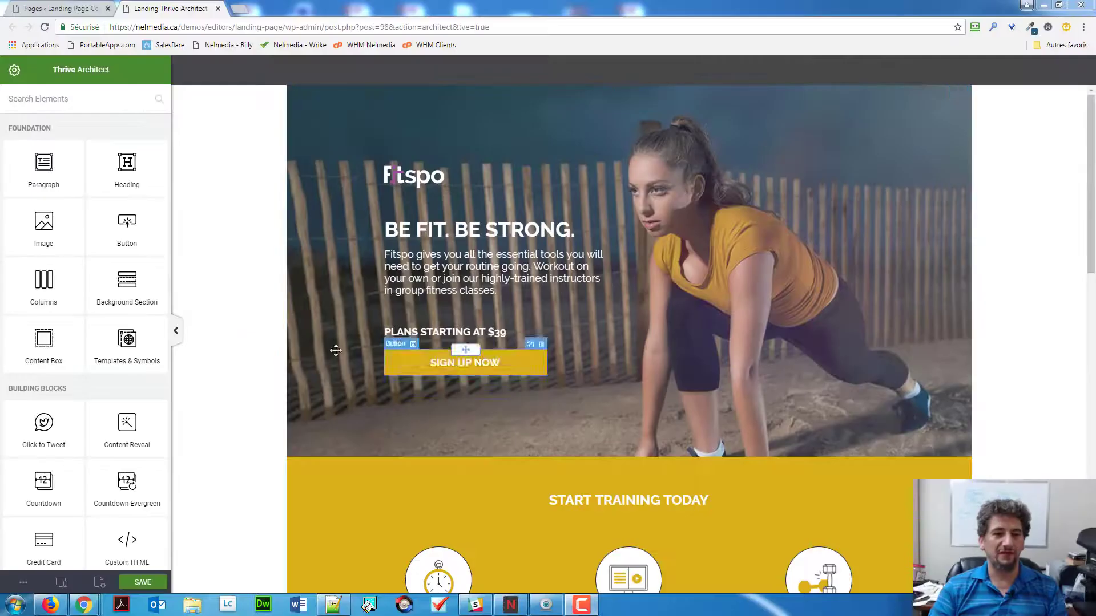
Step: Examine the landing page's HTML source, stop the save reminders for this work only, and close the source without changes
{"action": "left_click", "coordinate": [18, 71]}
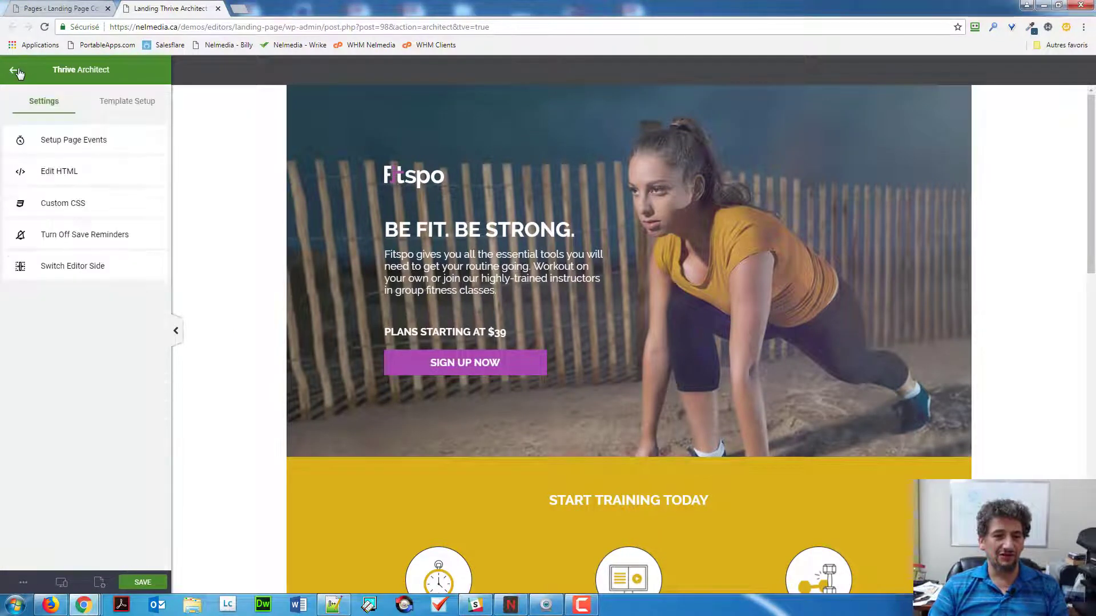
{"action": "left_click", "coordinate": [59, 174]}
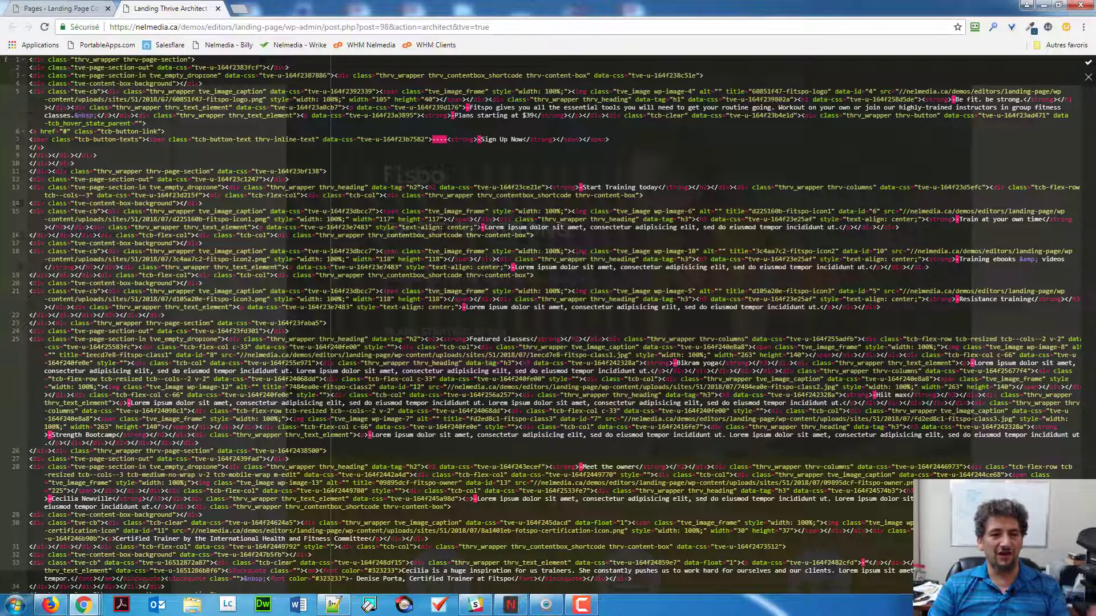
{"action": "scroll", "coordinate": [540, 324], "scroll_direction": "down", "scroll_amount": 1}
{"action": "scroll", "coordinate": [541, 324], "scroll_direction": "up", "scroll_amount": 1}
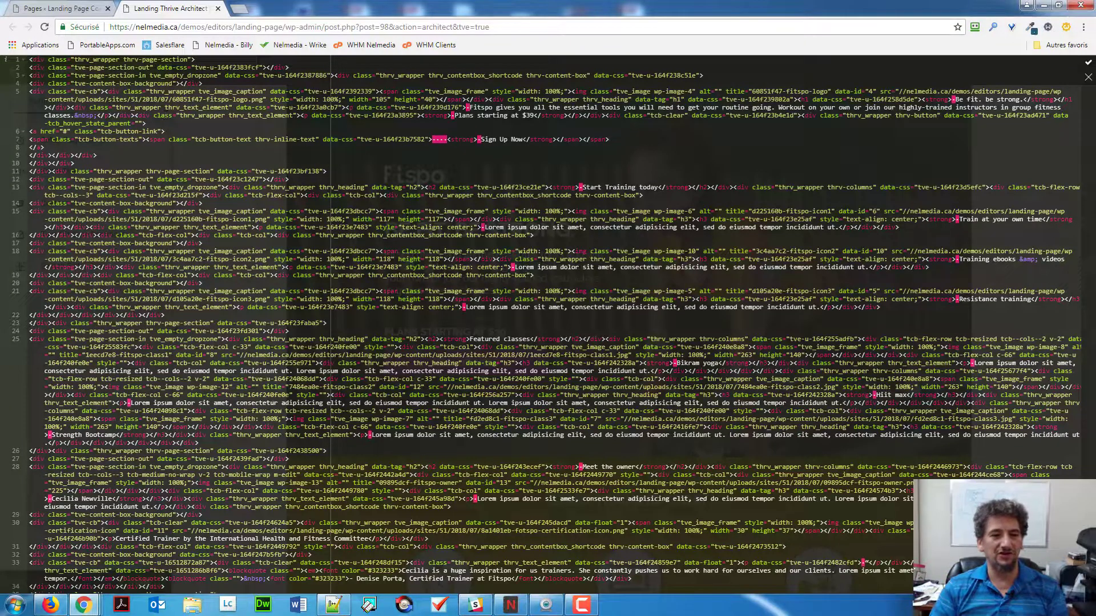
{"action": "scroll", "coordinate": [125, 150], "scroll_direction": "down", "scroll_amount": 1}
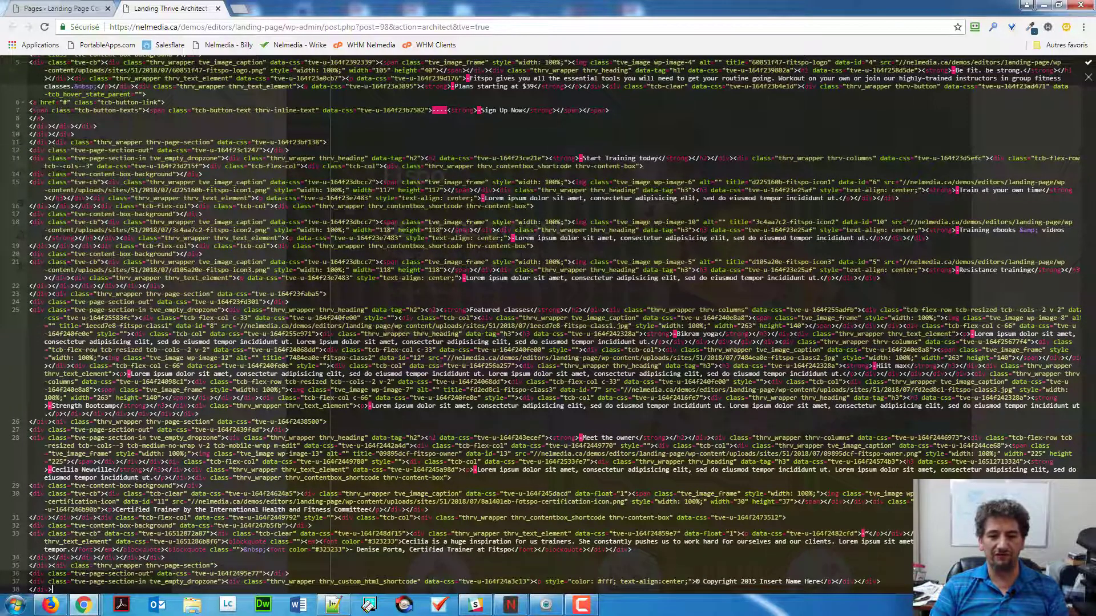
{"action": "scroll", "coordinate": [541, 324], "scroll_direction": "up", "scroll_amount": 1}
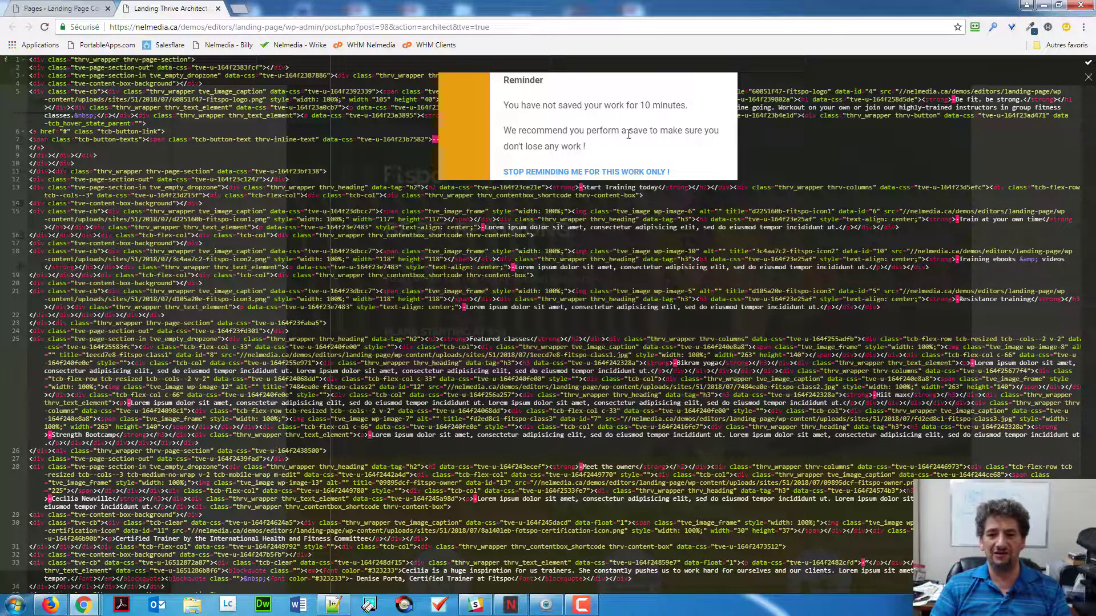
{"action": "left_click", "coordinate": [616, 171]}
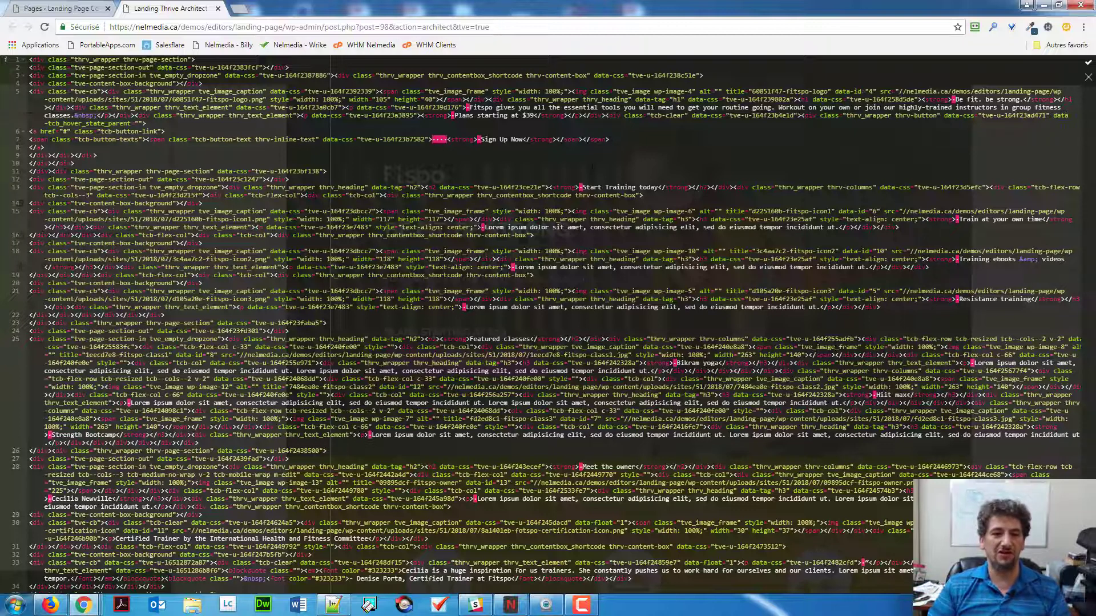
{"action": "left_click", "coordinate": [1088, 80]}
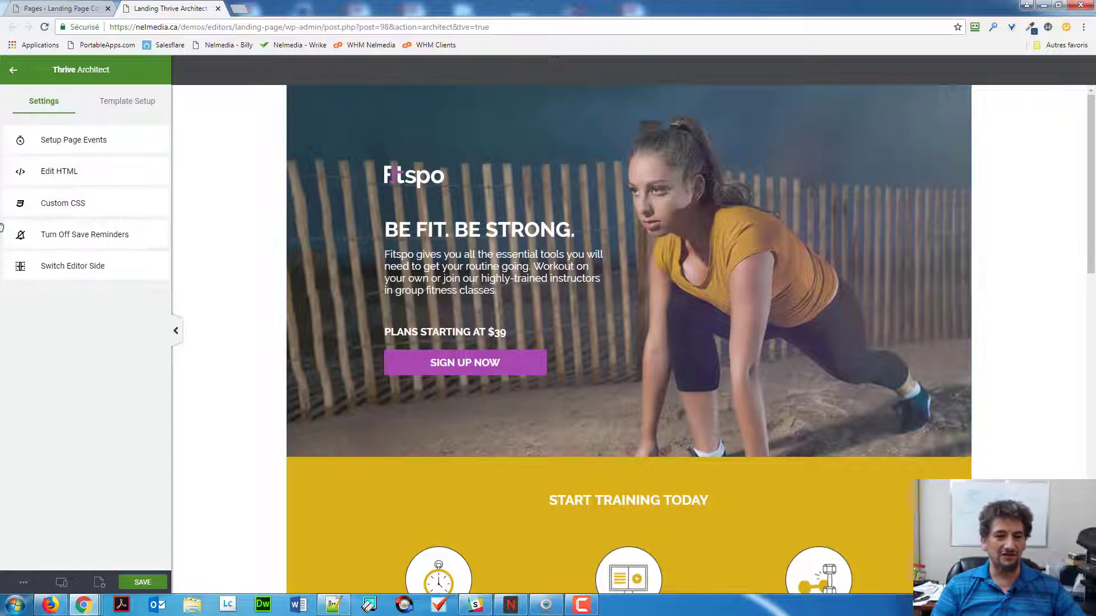
Step: View the page's custom CSS, close it unchanged, and show the landing page options in the template setup
{"action": "left_click", "coordinate": [59, 206]}
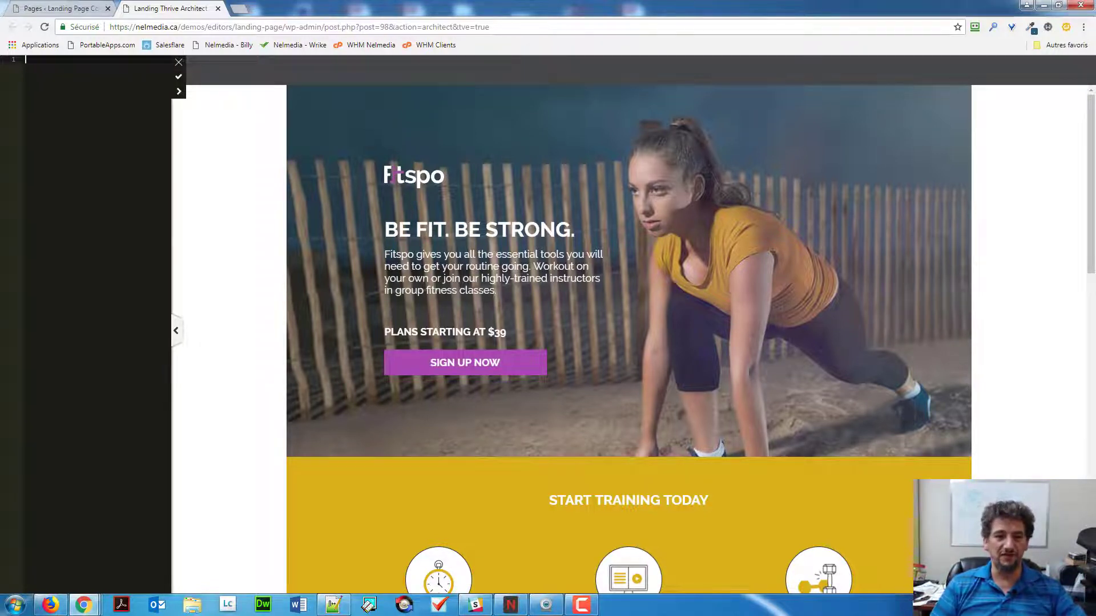
{"action": "left_click", "coordinate": [179, 63]}
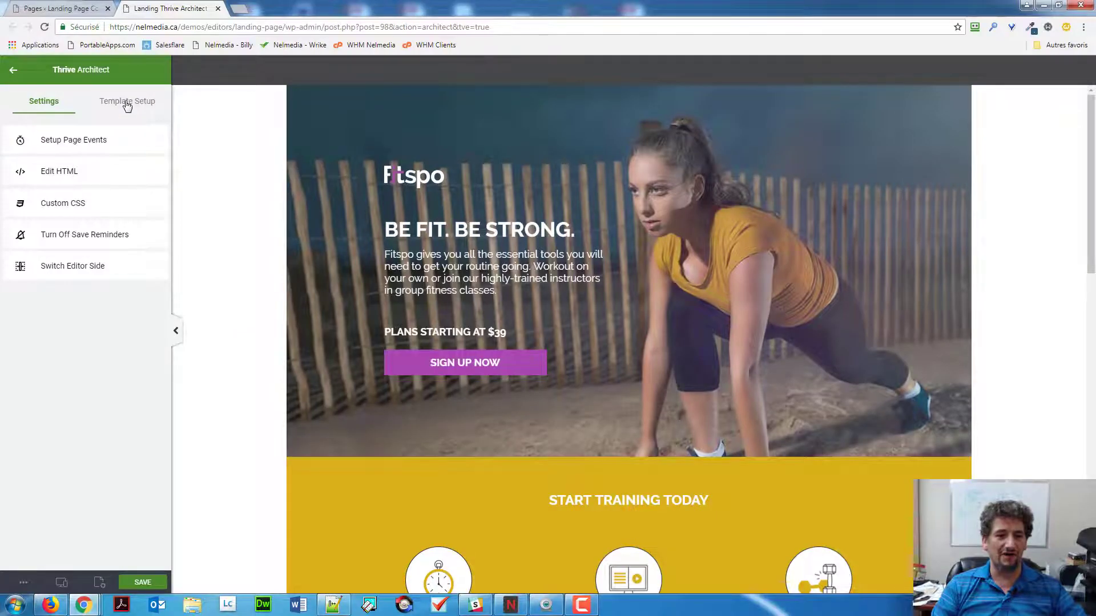
{"action": "left_click", "coordinate": [126, 106]}
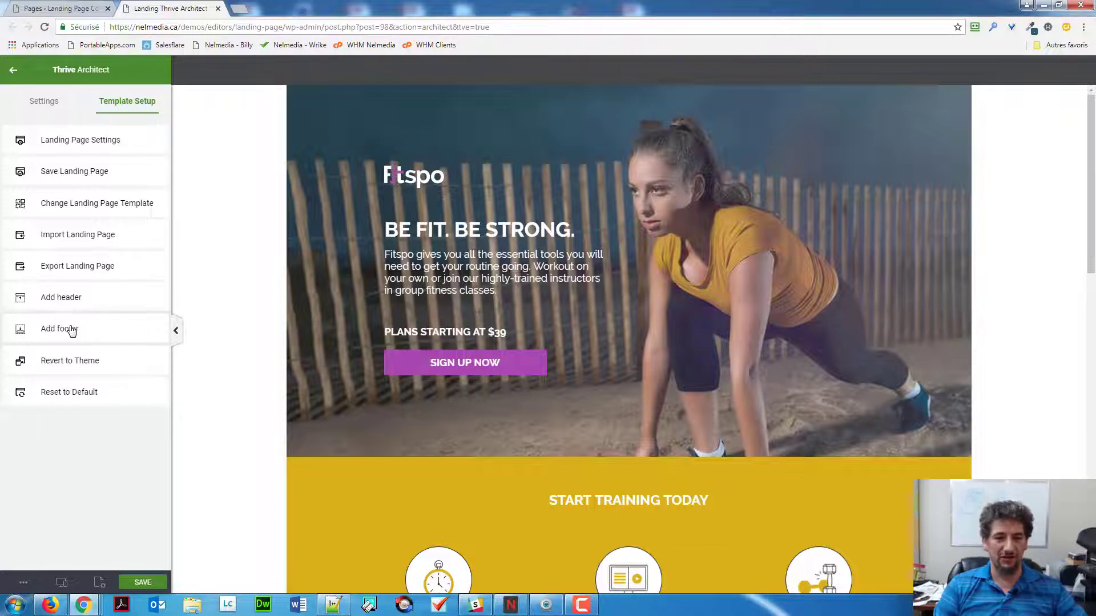
{"action": "left_click", "coordinate": [70, 142]}
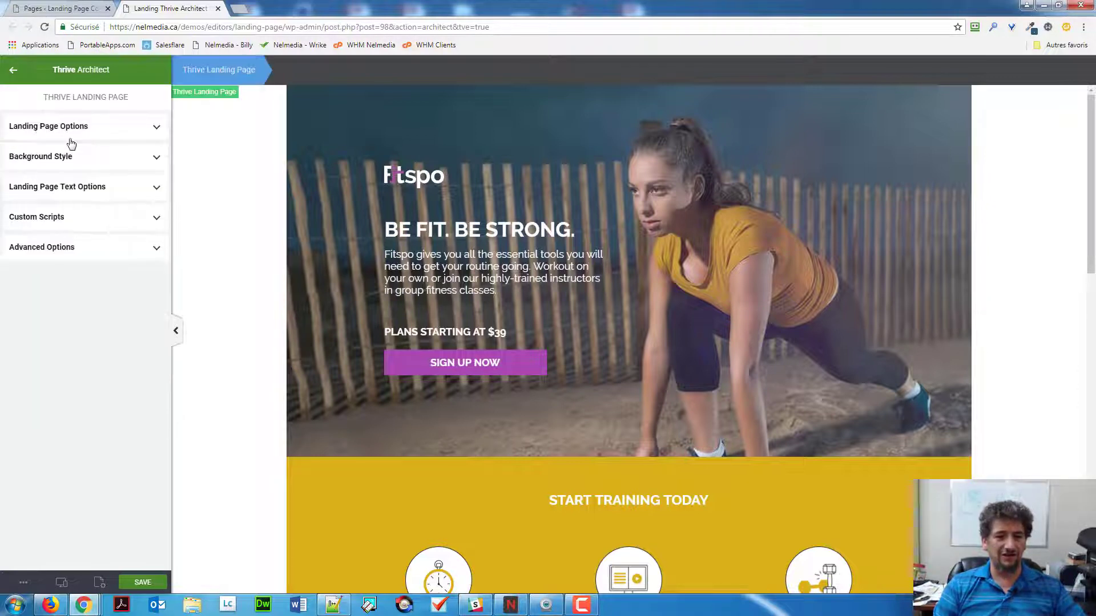
{"action": "left_click", "coordinate": [70, 127]}
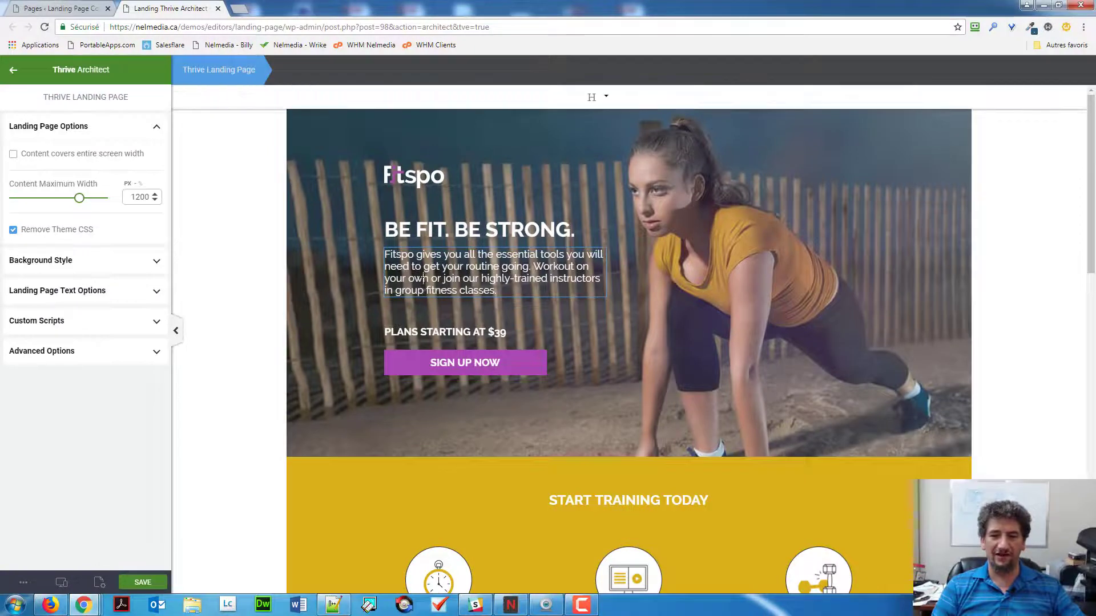
Step: Inspect the settings of the hero section's description paragraph and of the background section and content box that contain it
{"action": "left_click", "coordinate": [422, 279]}
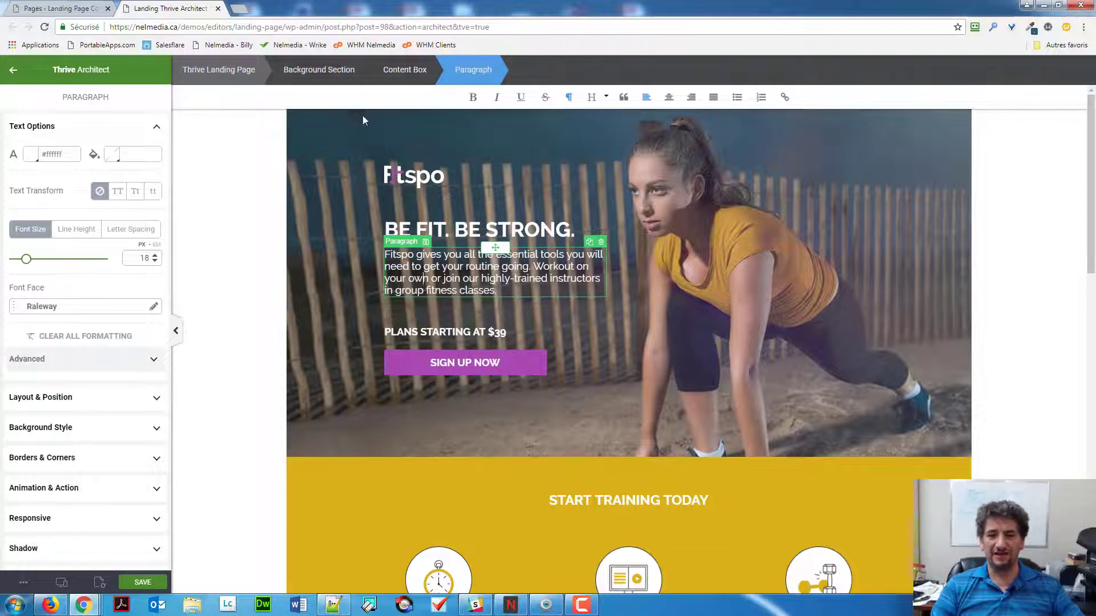
{"action": "left_click", "coordinate": [392, 74]}
{"action": "left_click", "coordinate": [302, 72]}
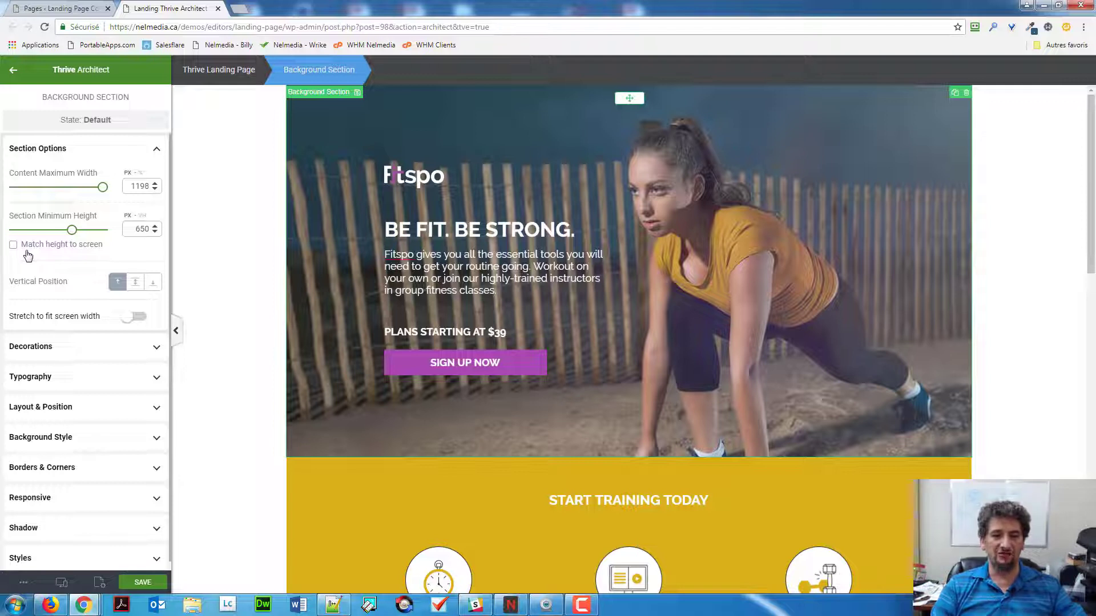
{"action": "left_click", "coordinate": [217, 231]}
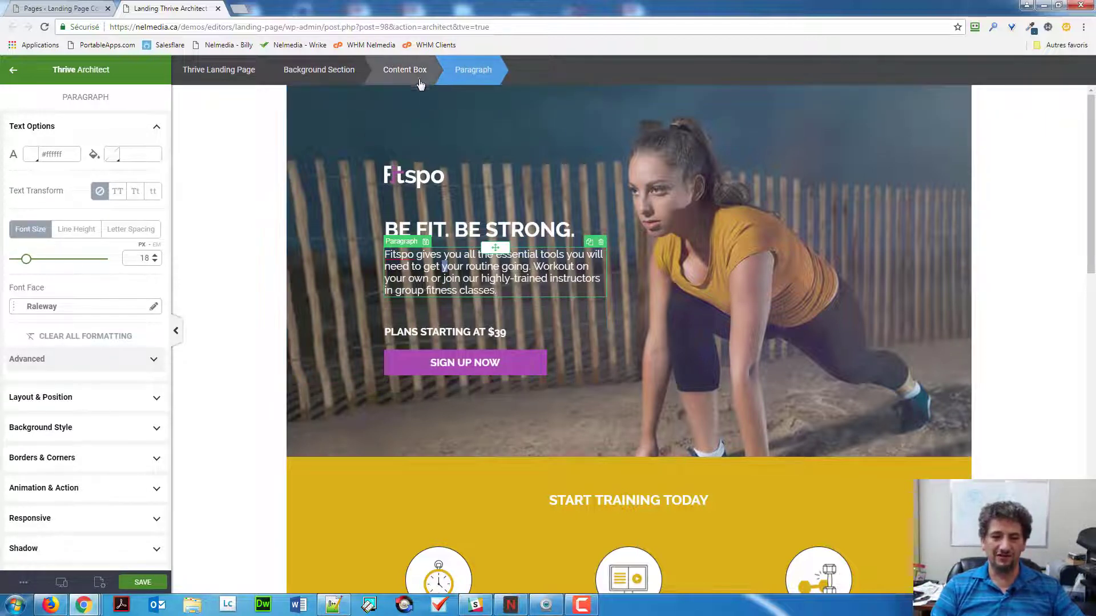
{"action": "left_click", "coordinate": [455, 241]}
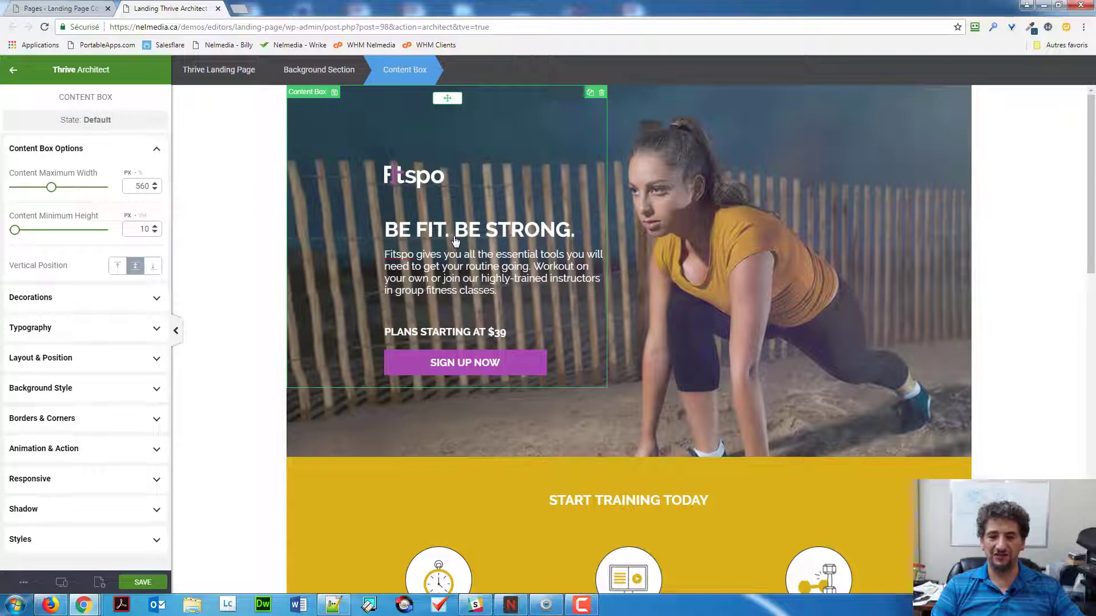
Step: Inspect the "Train at your own time" content box under Start Training Today, along with its parent column and columns element
{"action": "scroll", "coordinate": [562, 302], "scroll_direction": "down", "scroll_amount": 3}
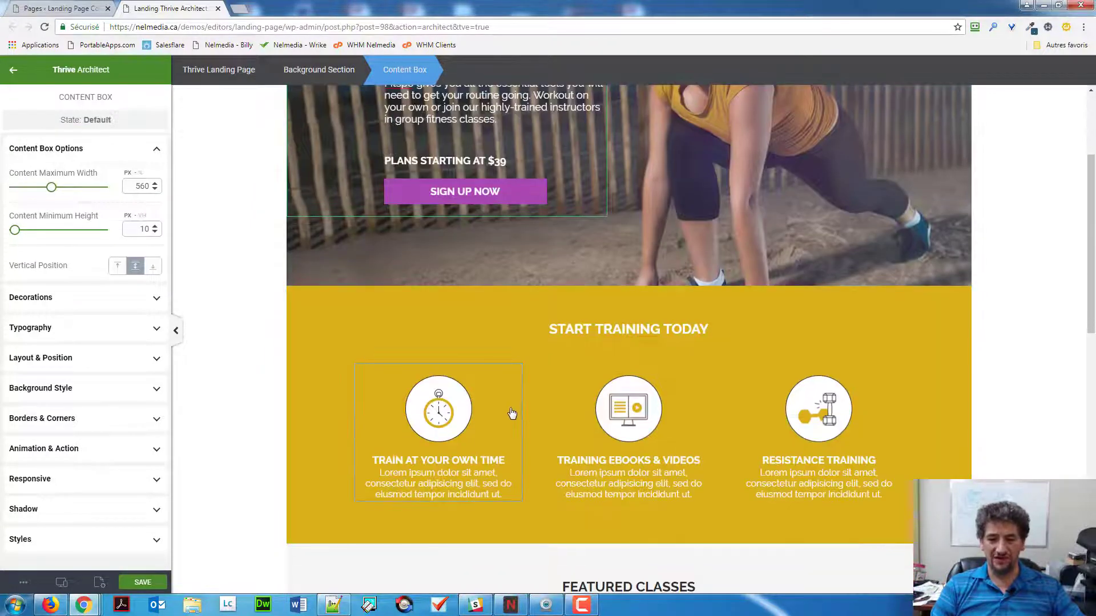
{"action": "left_click", "coordinate": [508, 407]}
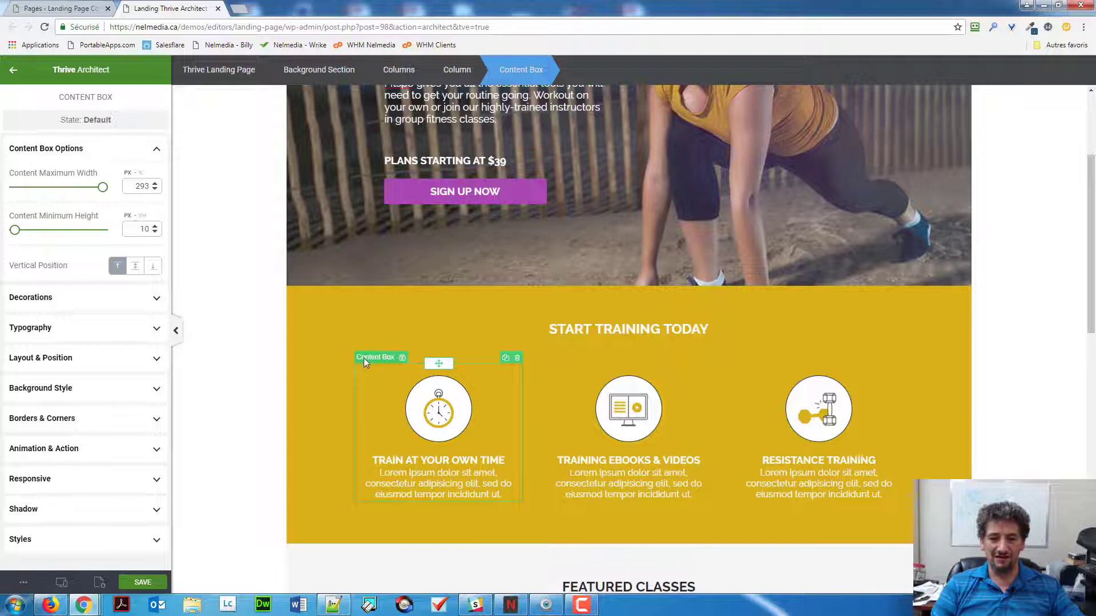
{"action": "left_click", "coordinate": [463, 77]}
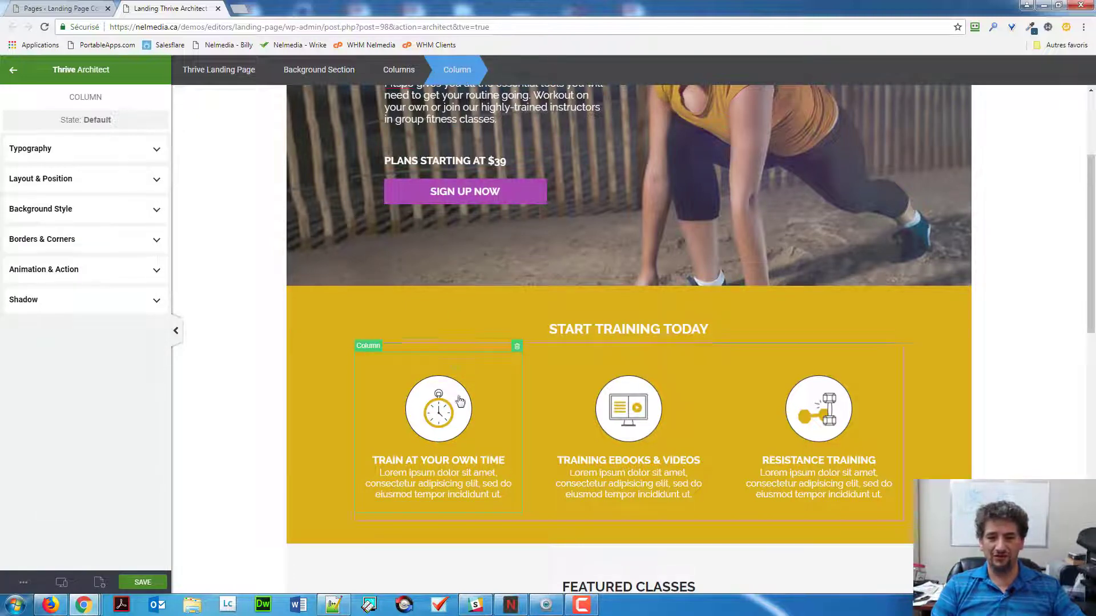
{"action": "left_click", "coordinate": [370, 370], "text": "shift"}
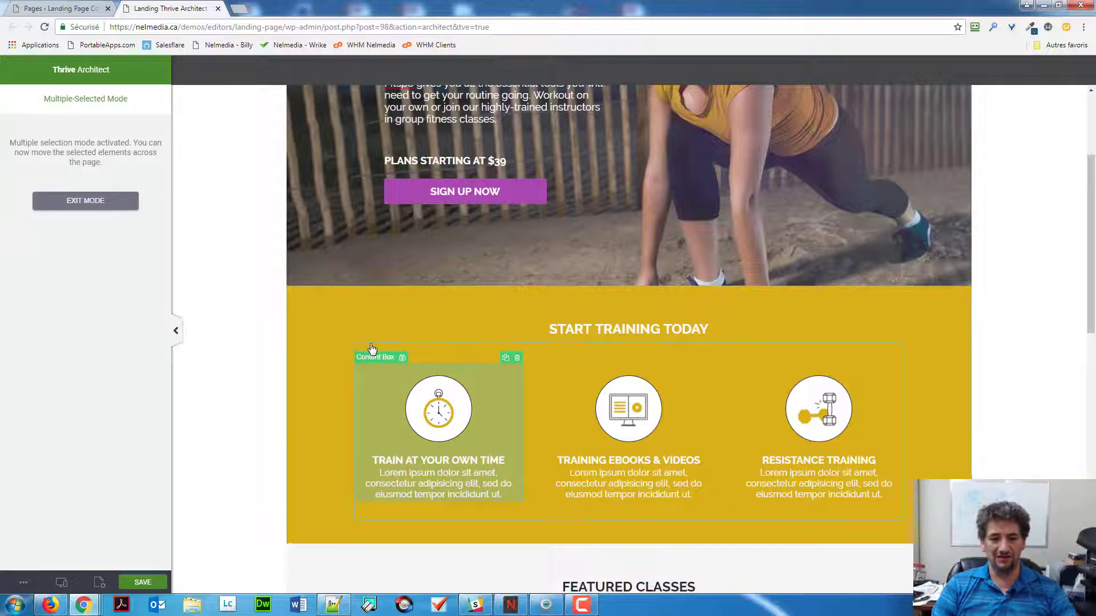
{"action": "left_click", "coordinate": [372, 346]}
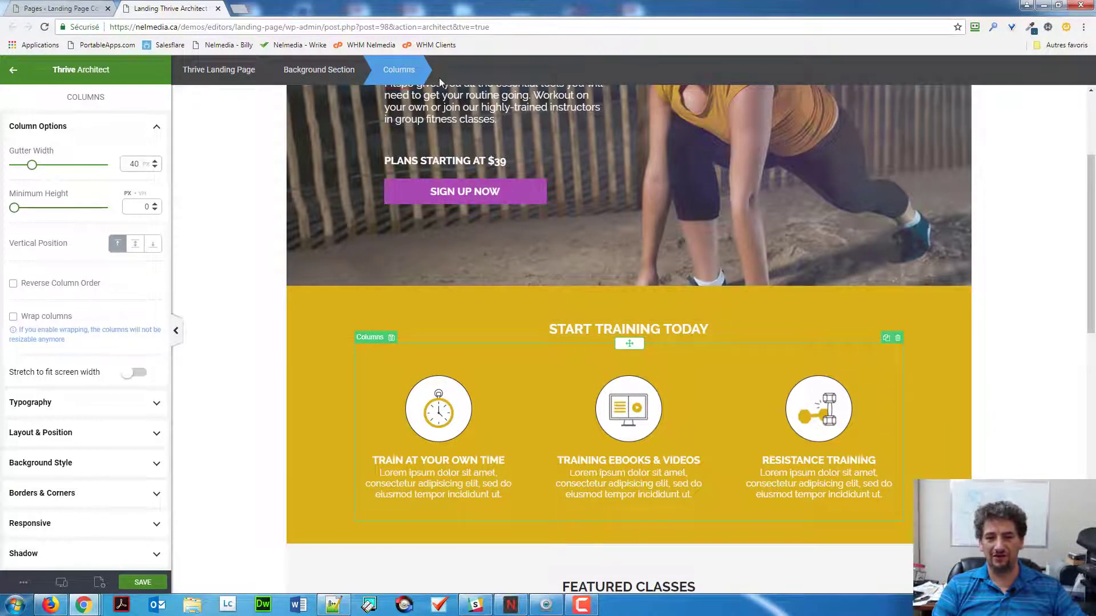
{"action": "left_click", "coordinate": [446, 369]}
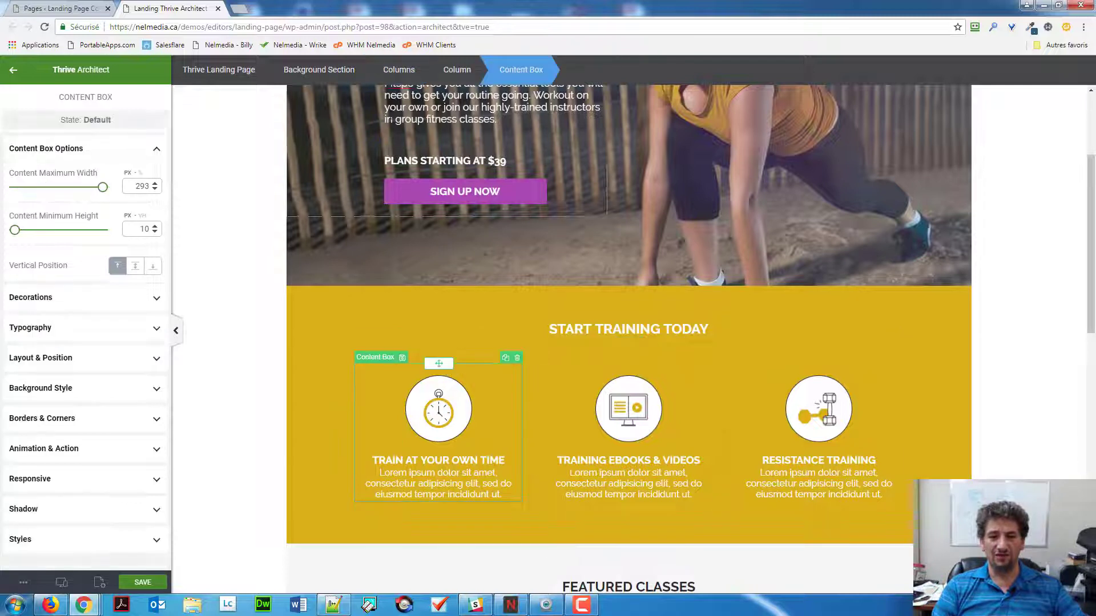
{"action": "left_click", "coordinate": [414, 70]}
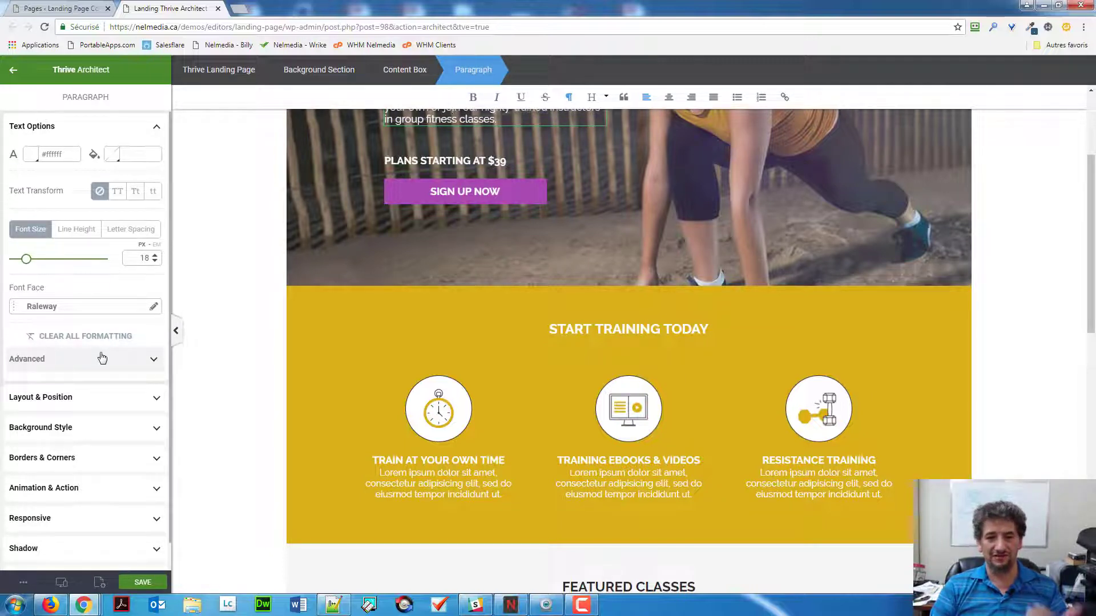
Step: Open the landing page's text formats for editing from the template's landing page settings
{"action": "left_click", "coordinate": [18, 78]}
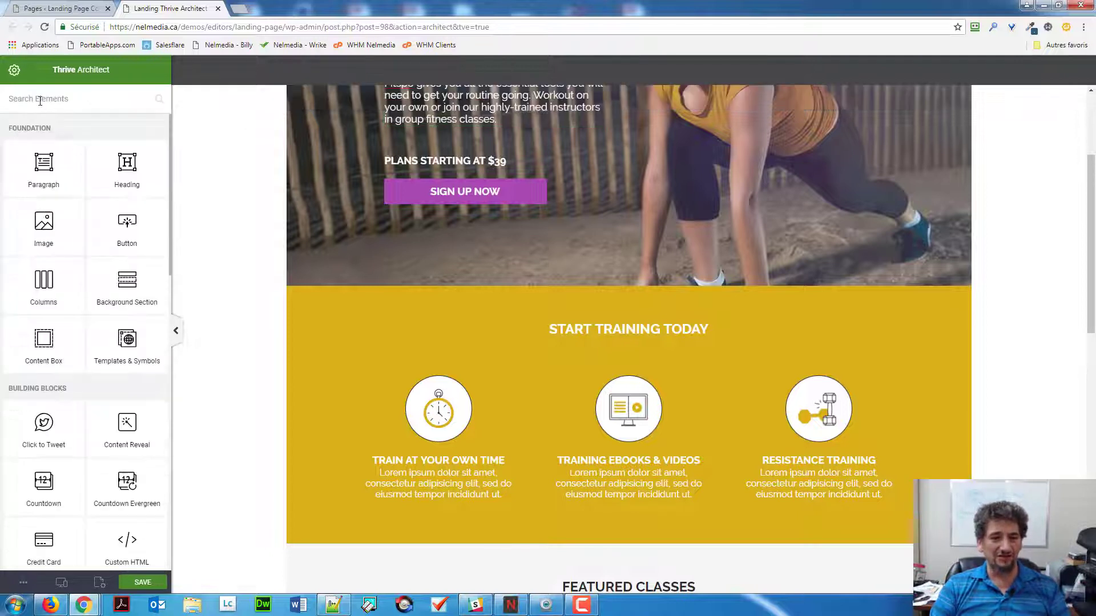
{"action": "left_click", "coordinate": [14, 69]}
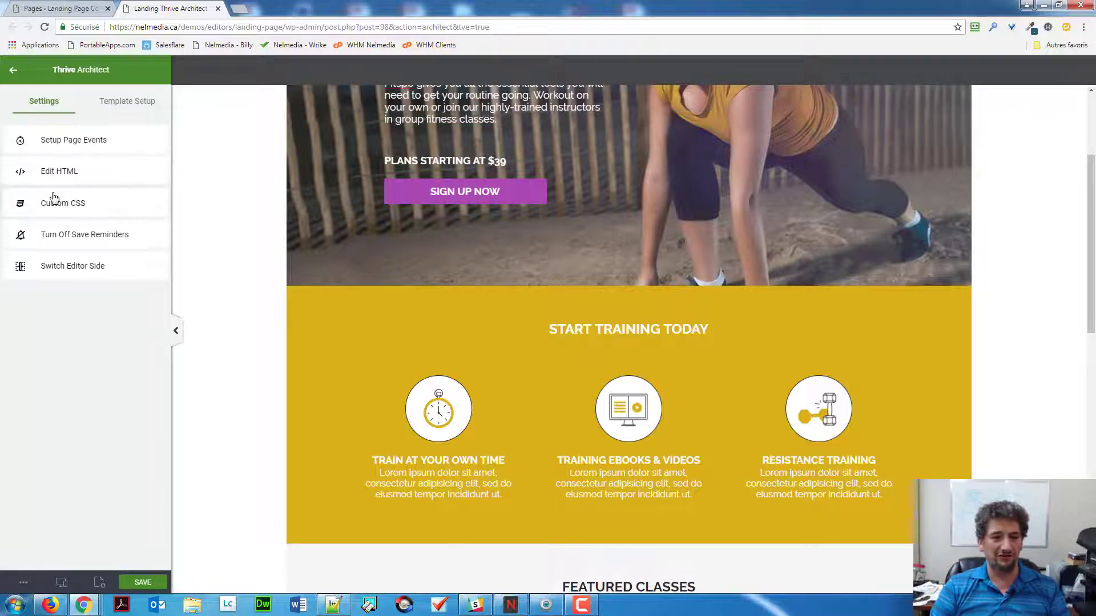
{"action": "left_click", "coordinate": [143, 107]}
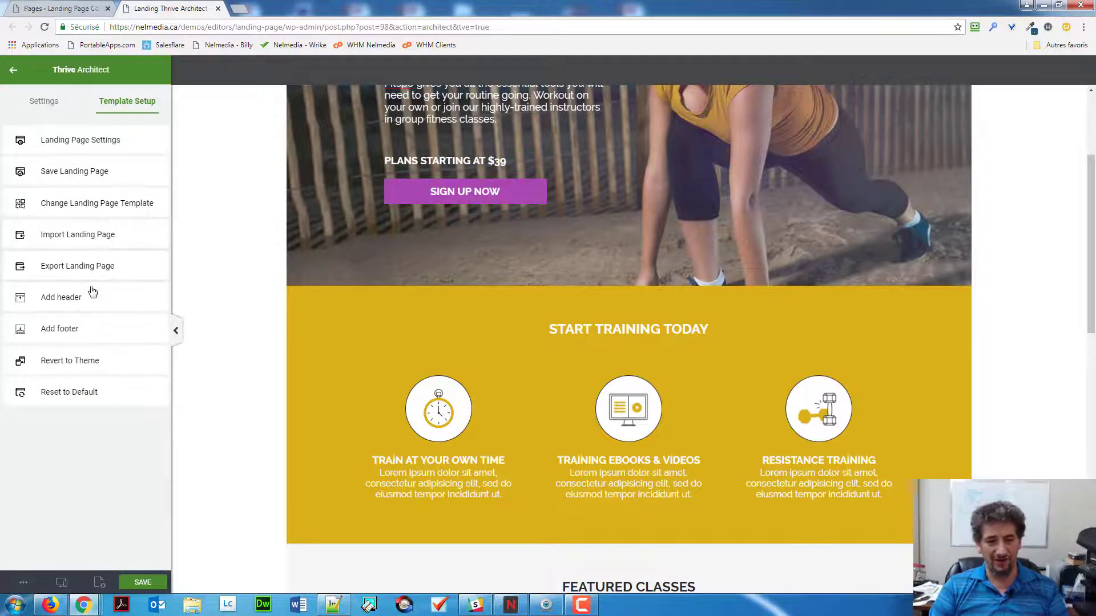
{"action": "left_click", "coordinate": [71, 147]}
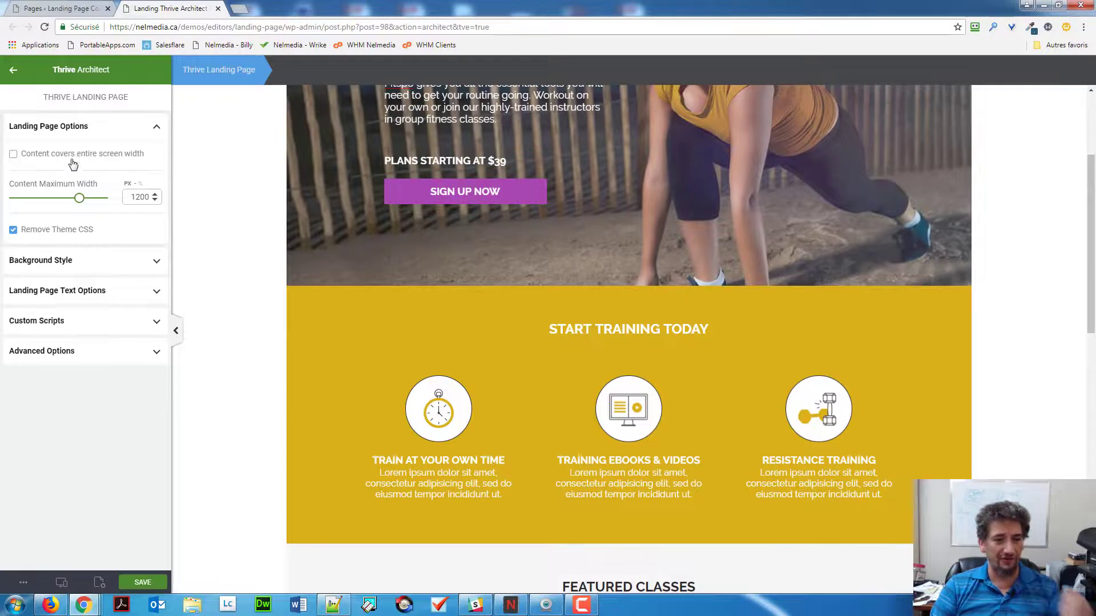
{"action": "left_click", "coordinate": [93, 293]}
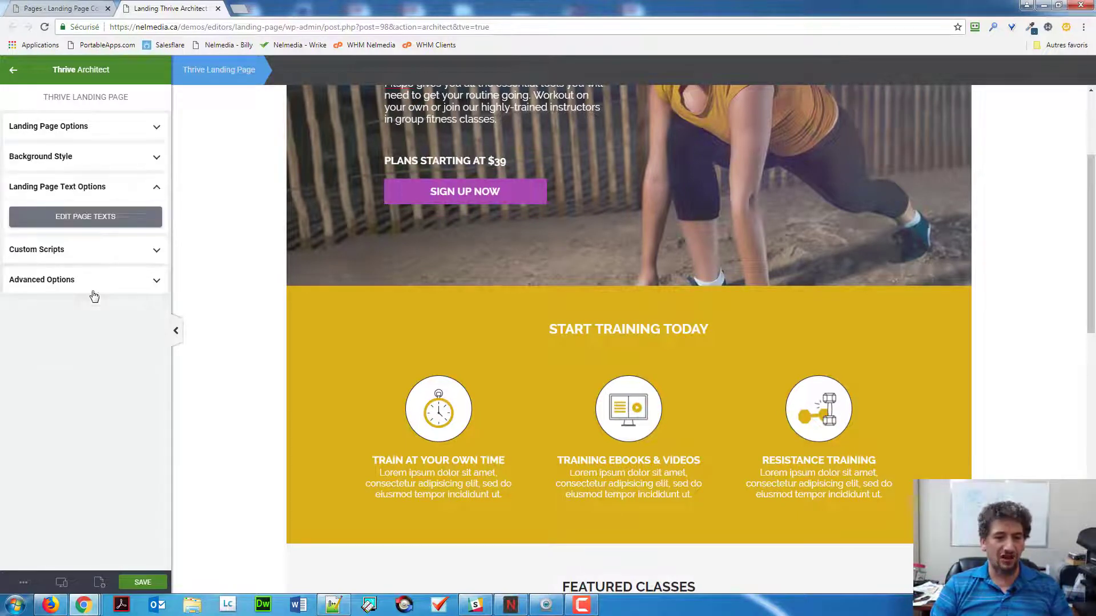
{"action": "left_click", "coordinate": [72, 222]}
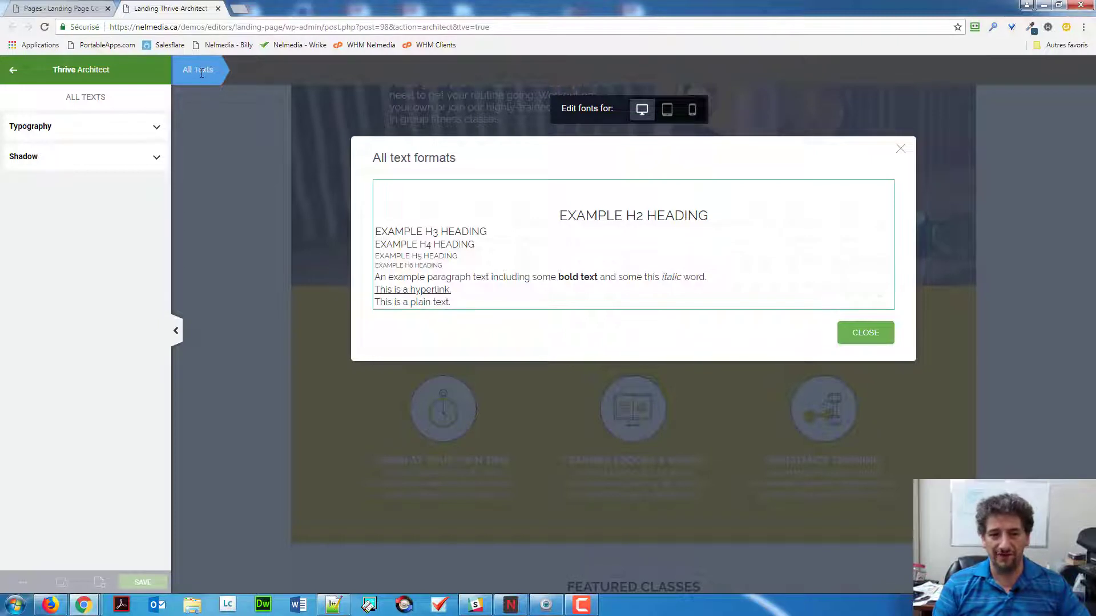
Step: Review the typography settings that apply to all texts, comparing the line height and font size controls
{"action": "left_click", "coordinate": [153, 133]}
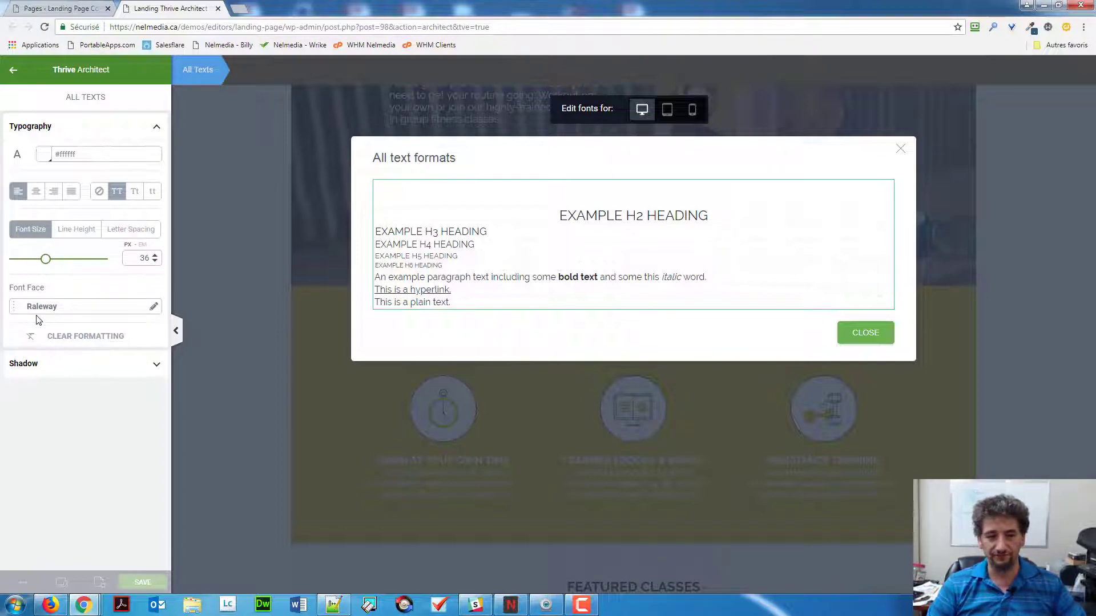
{"action": "left_click", "coordinate": [76, 229]}
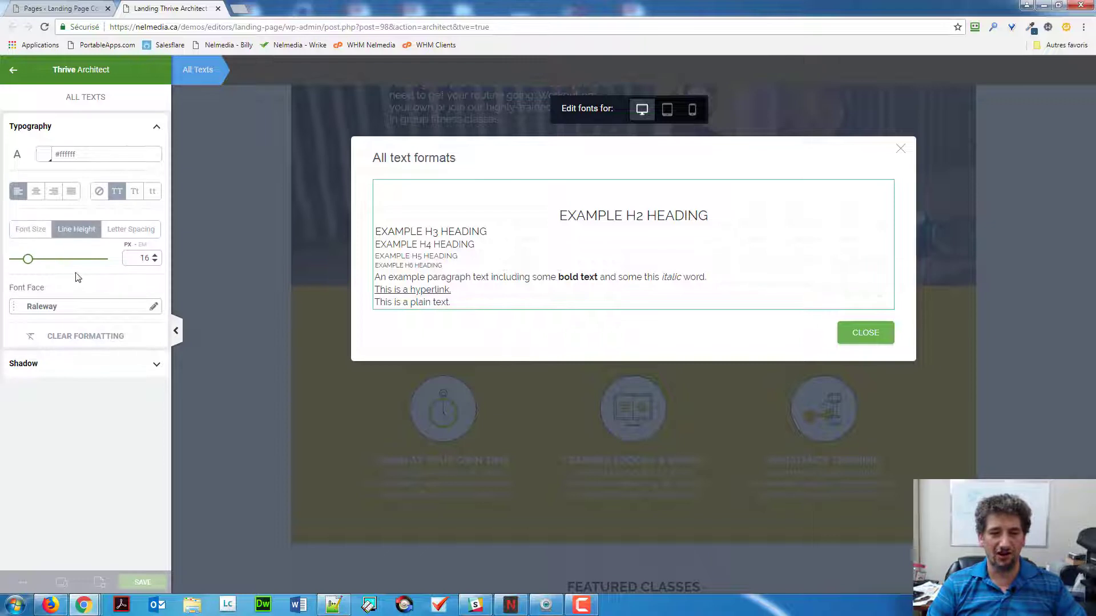
{"action": "left_click", "coordinate": [30, 233]}
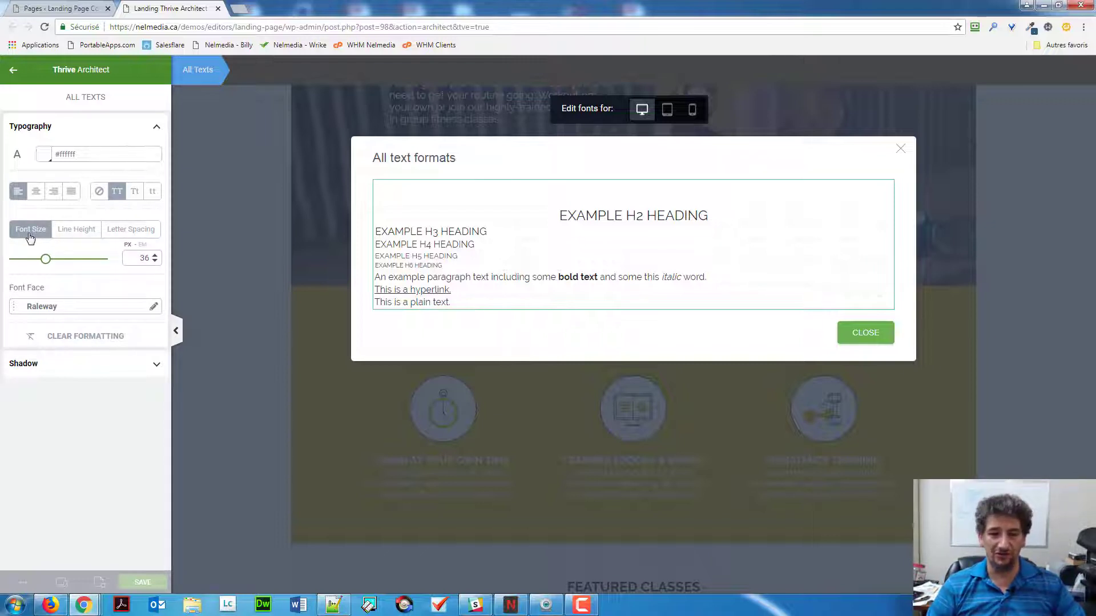
Step: Review the individual typography settings of the H1, H2 and H3 heading formats
{"action": "left_click", "coordinate": [569, 198]}
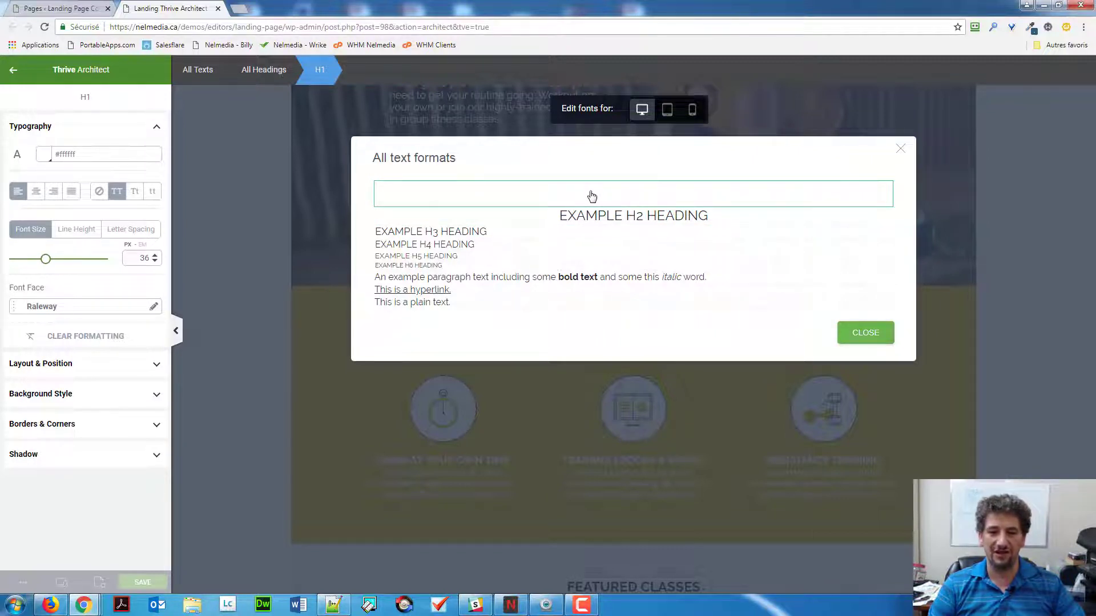
{"action": "left_click", "coordinate": [589, 216]}
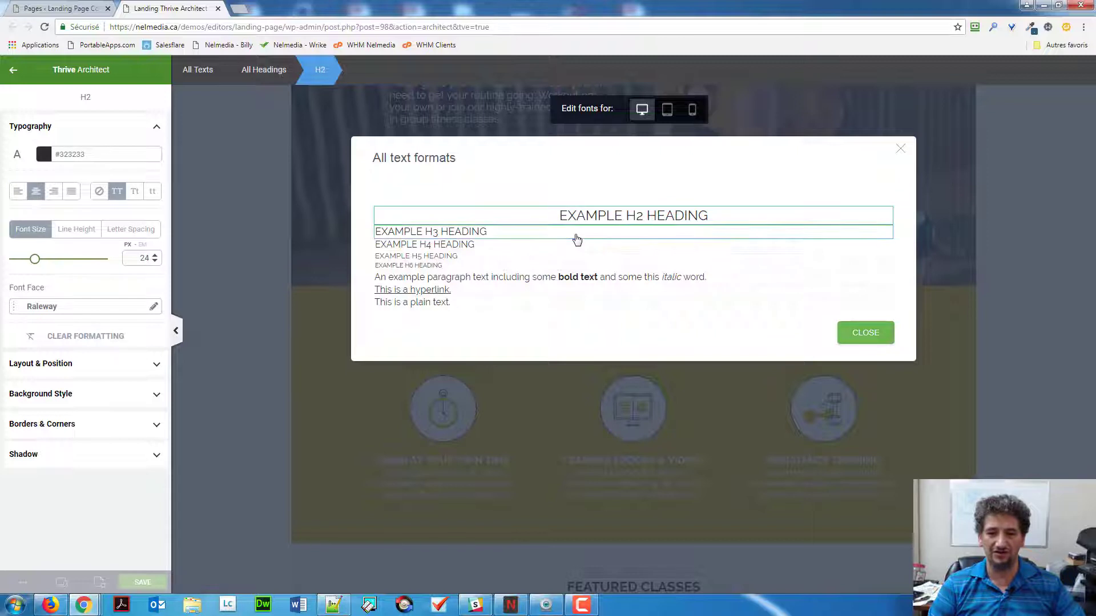
{"action": "left_click", "coordinate": [577, 239]}
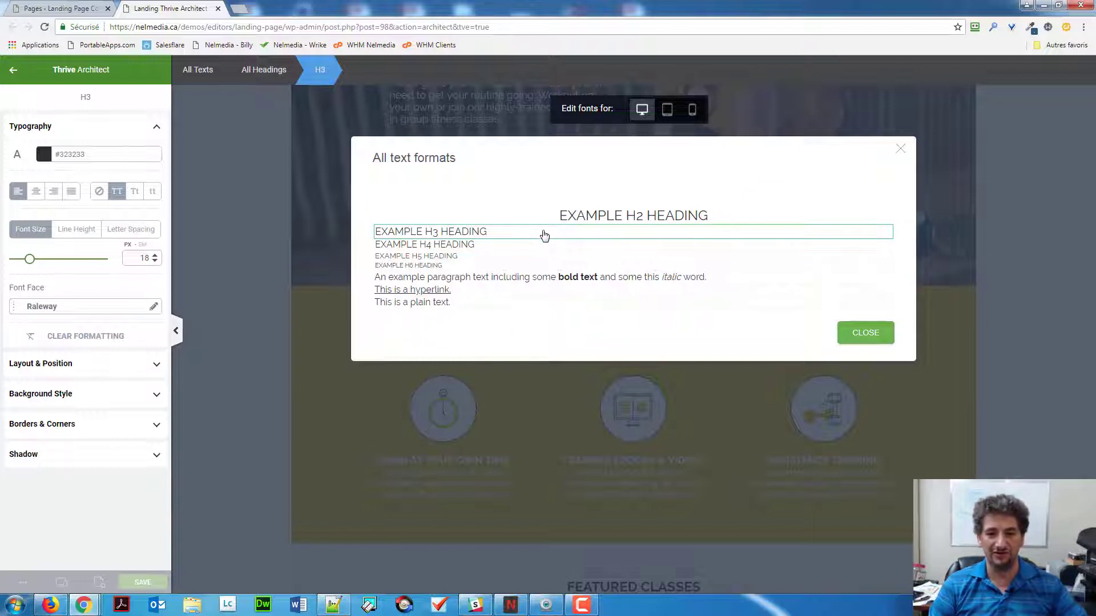
Step: Compare the typography settings of the H1 format with those shared by all headings and those of H2
{"action": "left_click", "coordinate": [557, 203]}
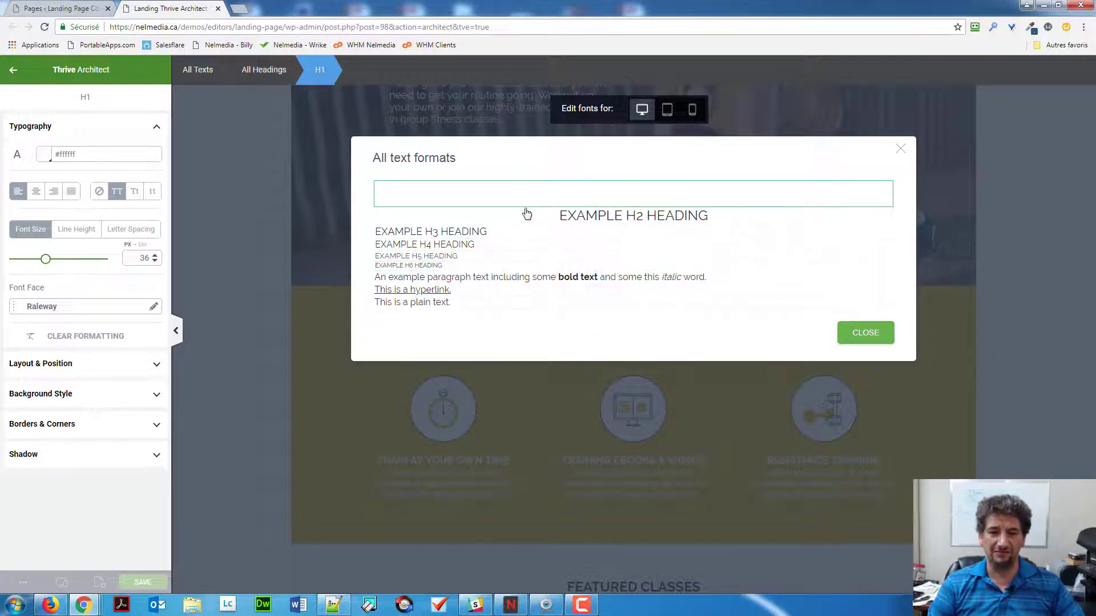
{"action": "left_click", "coordinate": [258, 74]}
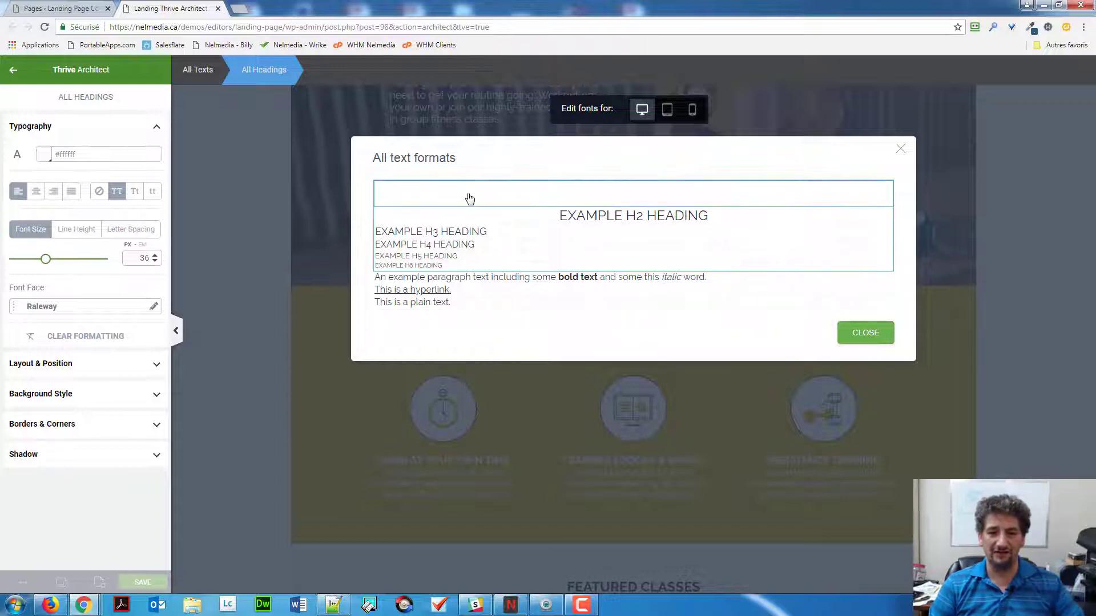
{"action": "left_click", "coordinate": [451, 198]}
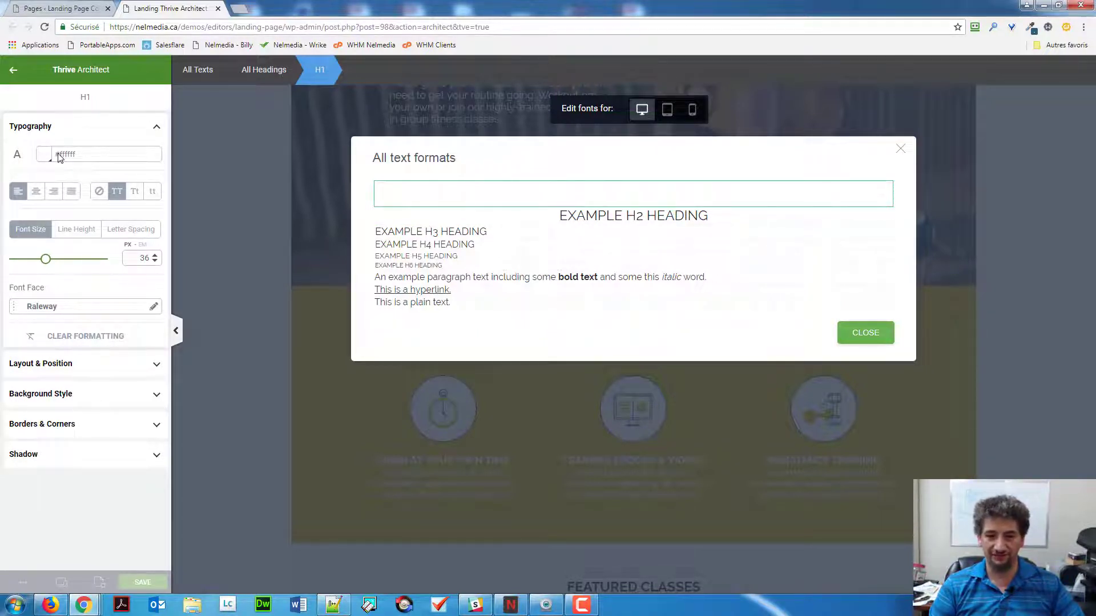
{"action": "left_click", "coordinate": [604, 217]}
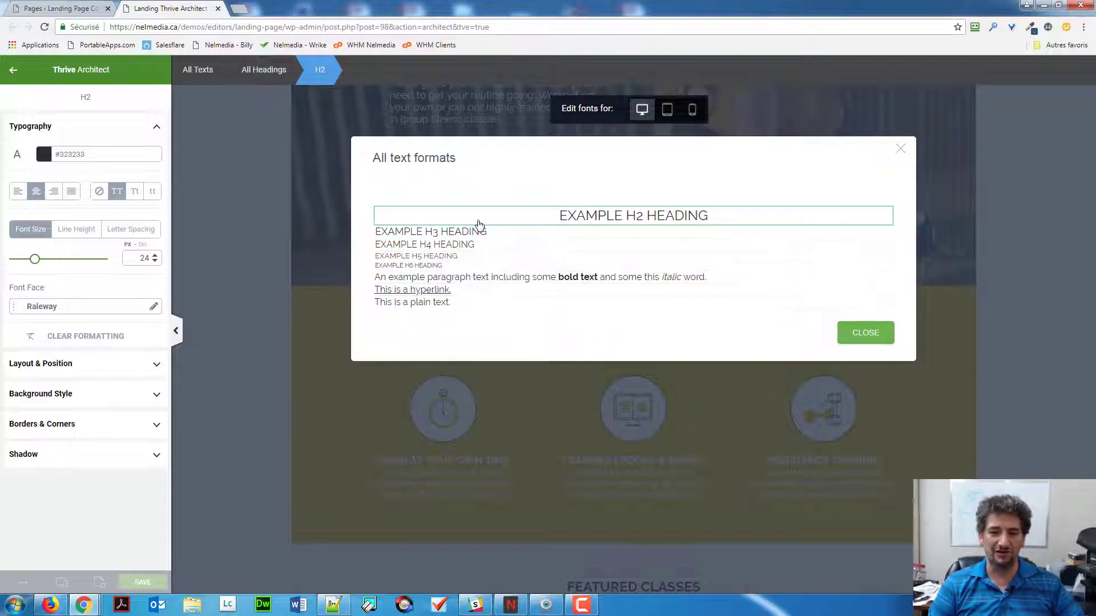
Step: Review the paragraph, hyperlink and plain text formats, and compare the H3 settings with the shared heading and all-text settings
{"action": "left_click", "coordinate": [478, 280]}
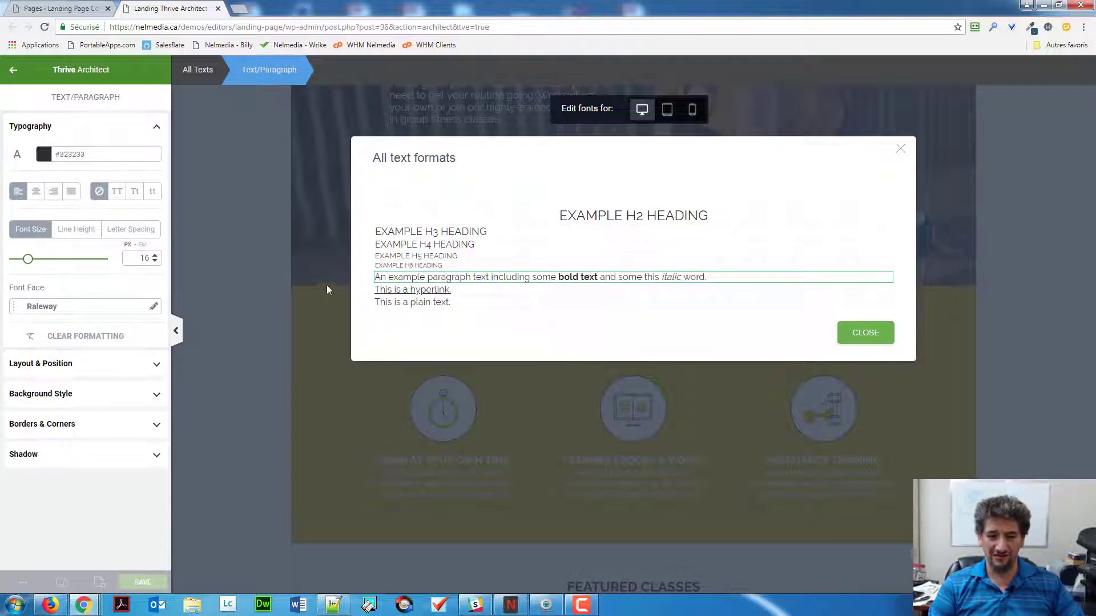
{"action": "left_click", "coordinate": [381, 293]}
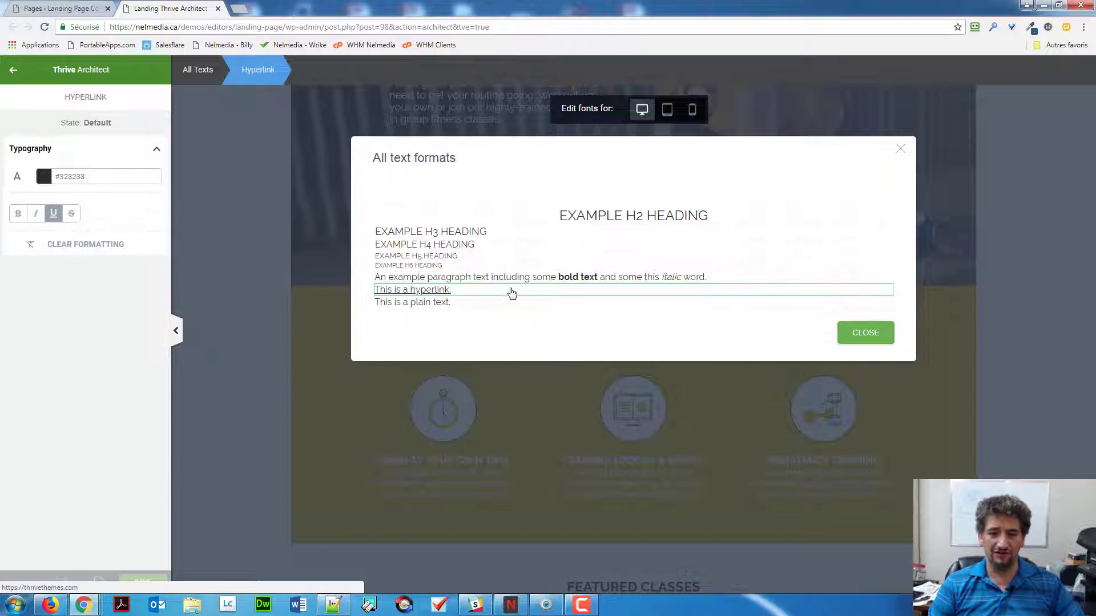
{"action": "left_click", "coordinate": [413, 302]}
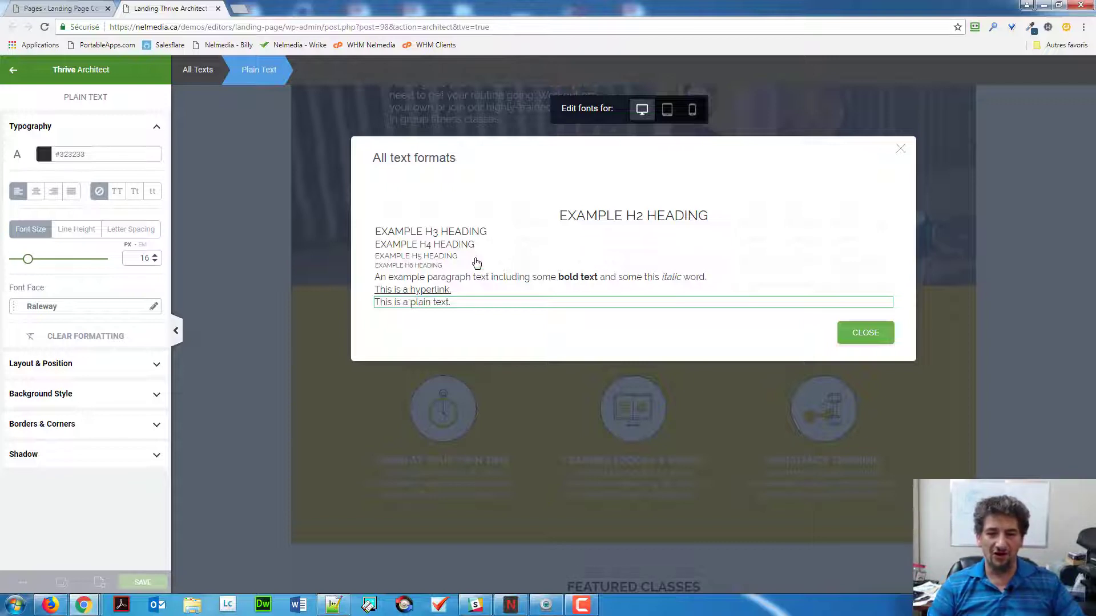
{"action": "left_click", "coordinate": [468, 233]}
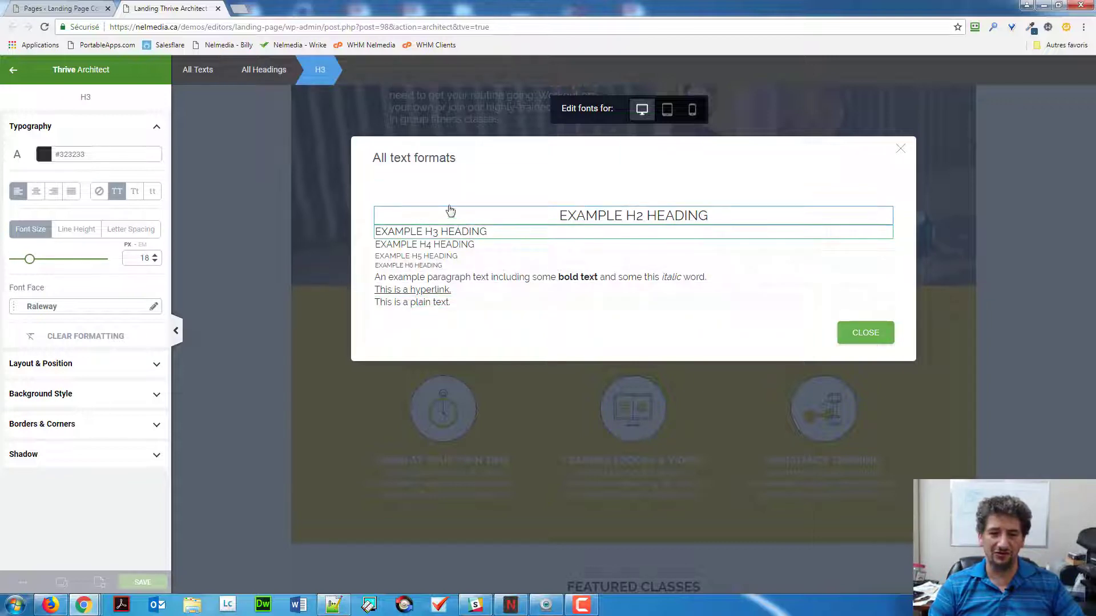
{"action": "left_click", "coordinate": [267, 73]}
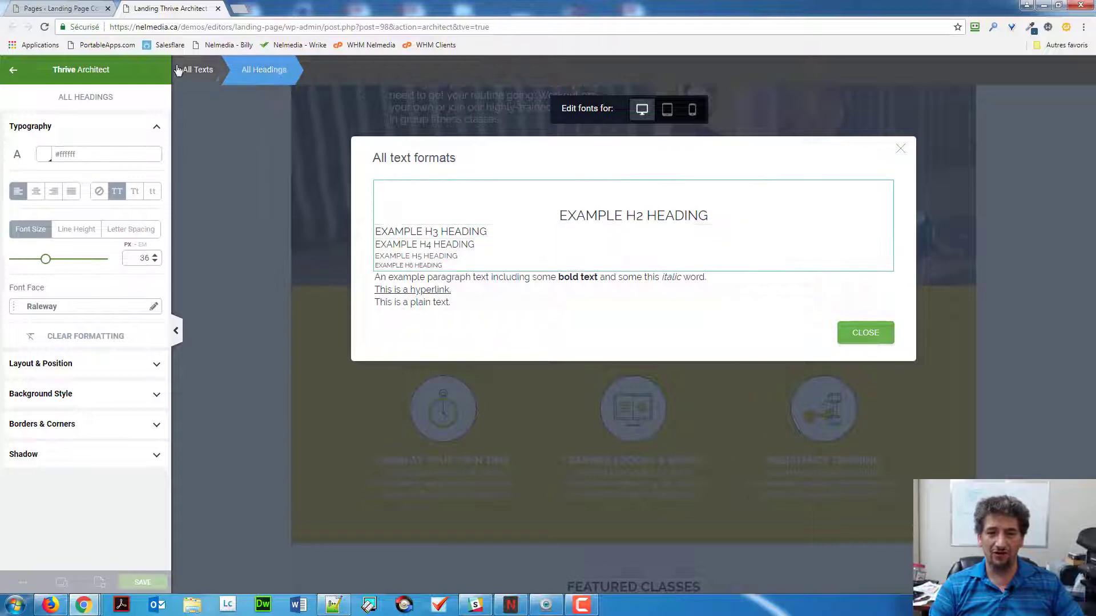
{"action": "left_click", "coordinate": [197, 70]}
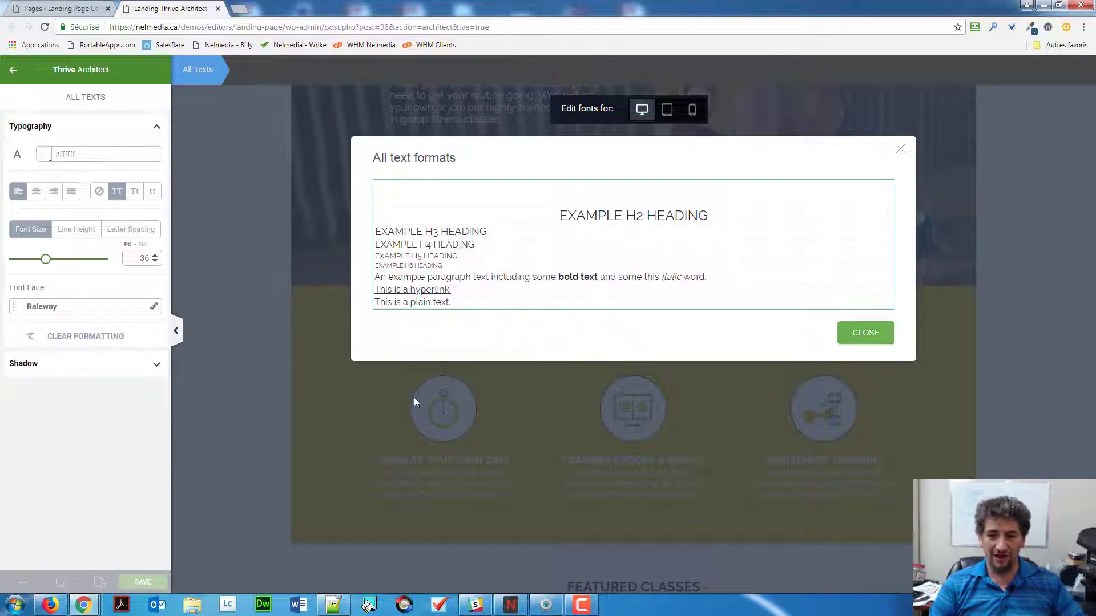
Step: Set the H1 heading's font size to 24 px for the mobile view
{"action": "left_click", "coordinate": [609, 201]}
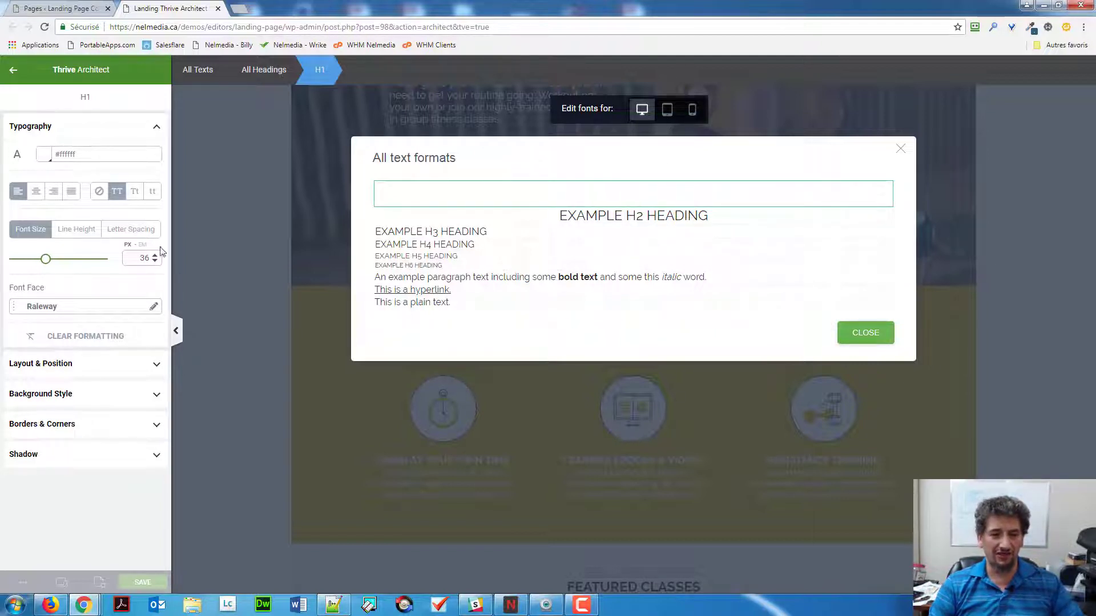
{"action": "left_click", "coordinate": [691, 114]}
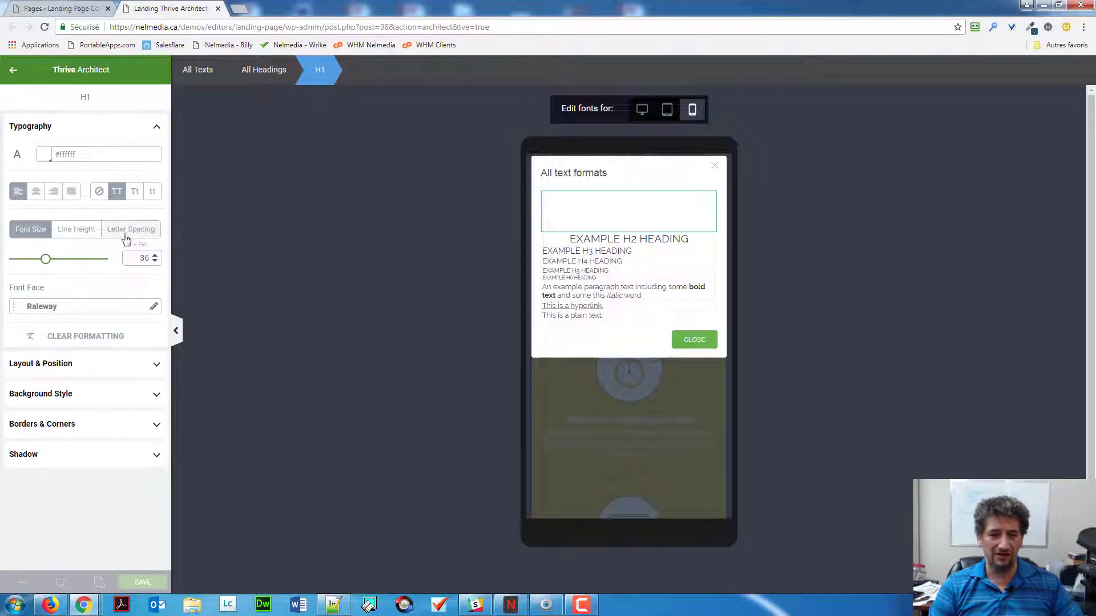
{"action": "double_click", "coordinate": [143, 258]}
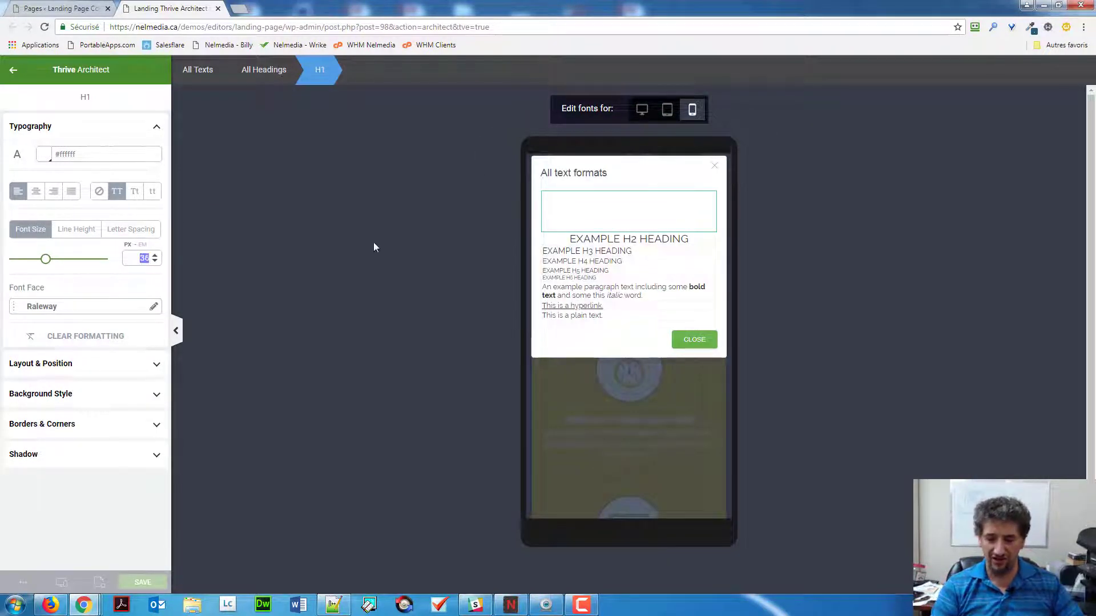
{"action": "type", "text": "24"}
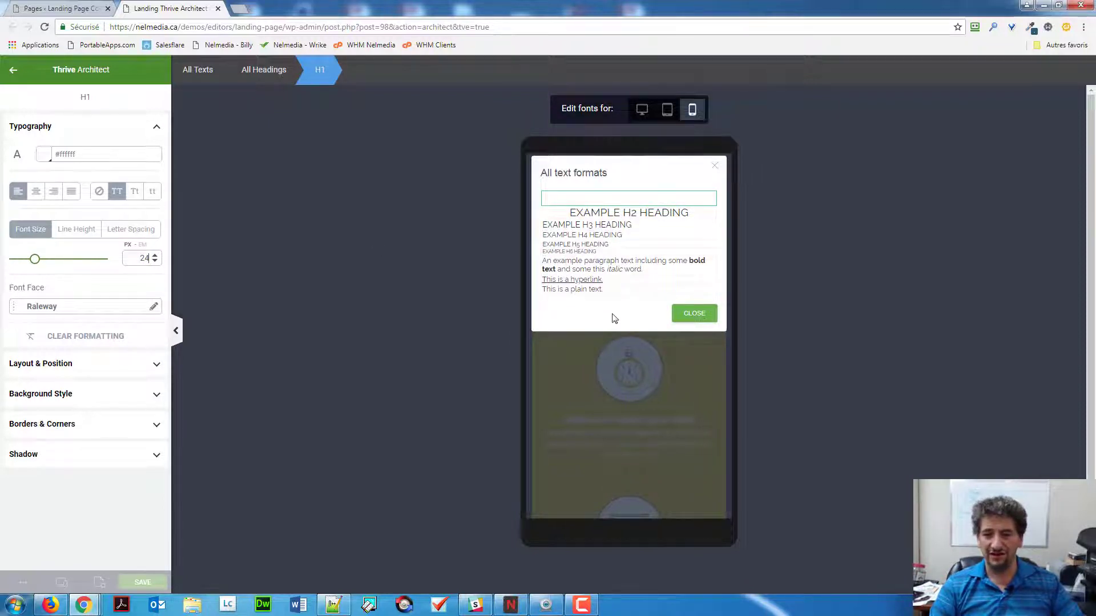
Step: Compare the H1 font size between the desktop and mobile views, finishing on desktop, and leave the text formats
{"action": "left_click", "coordinate": [644, 109]}
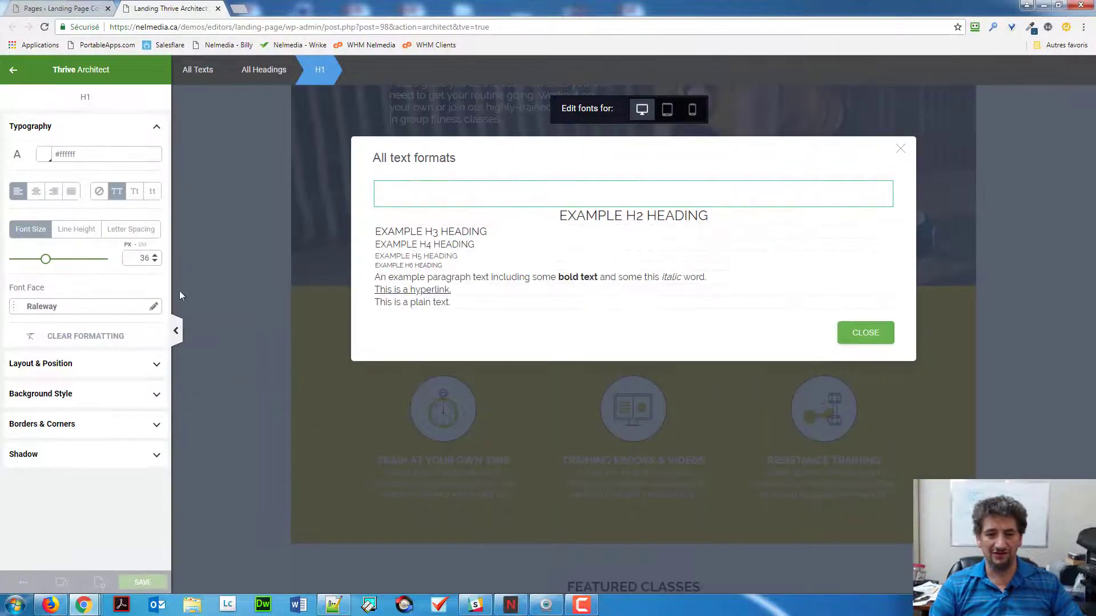
{"action": "left_click", "coordinate": [693, 112]}
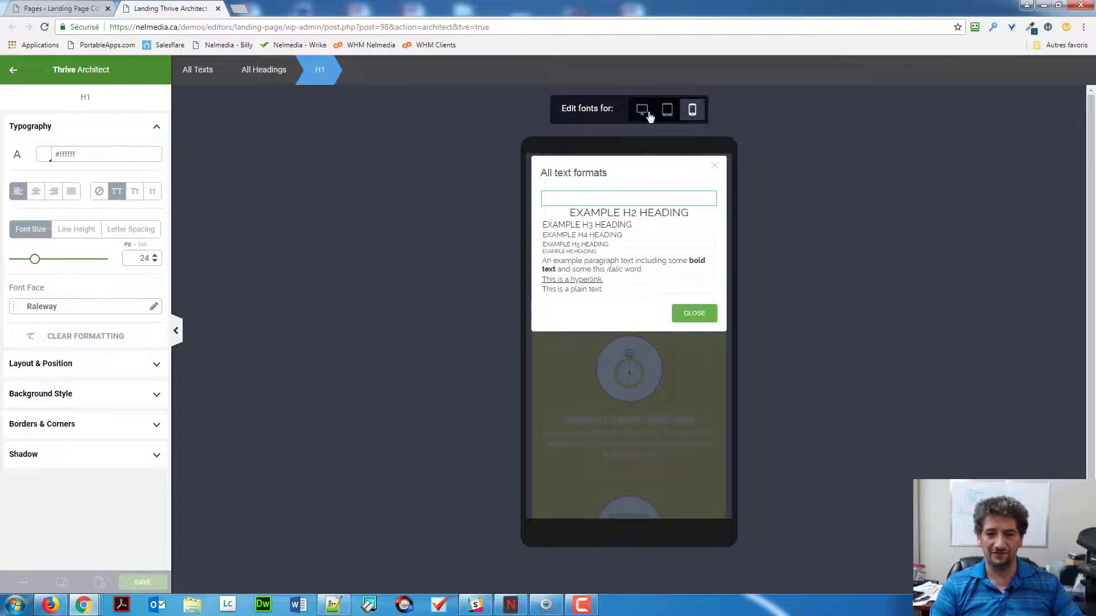
{"action": "left_click", "coordinate": [647, 113]}
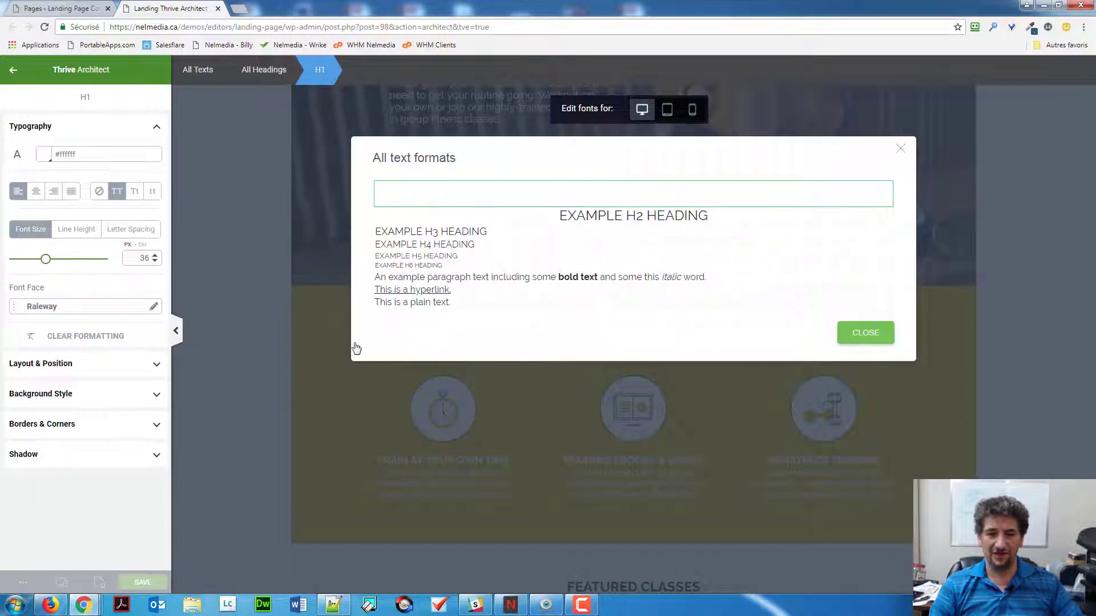
{"action": "left_click", "coordinate": [310, 351]}
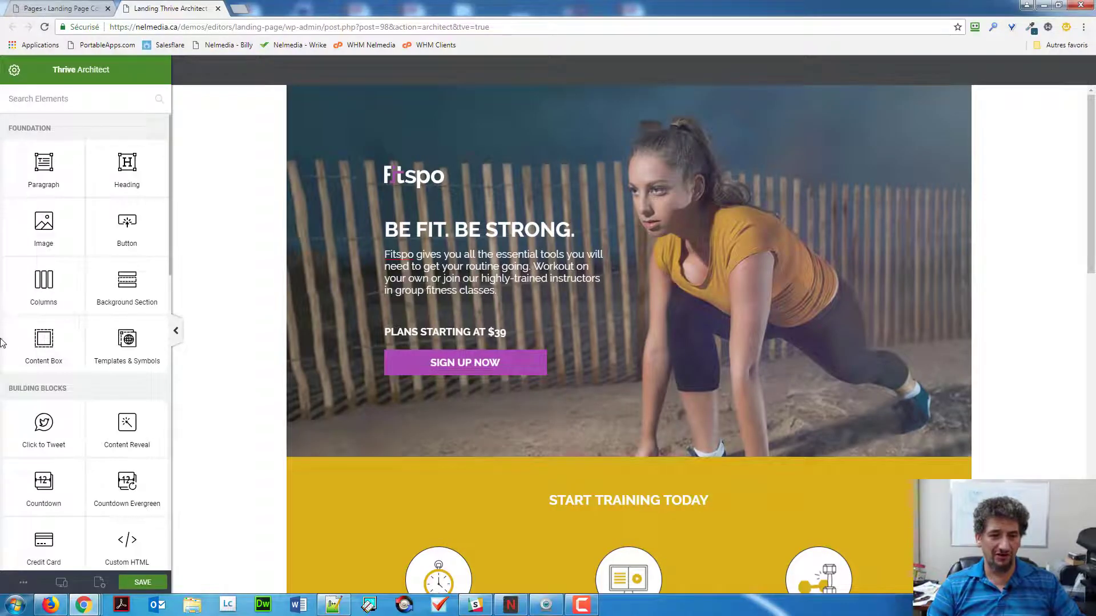
Step: Insert a content box above the Fitspo logo in the hero background section and delete it
{"action": "left_click_drag", "start_coordinate": [36, 345], "coordinate": [539, 107]}
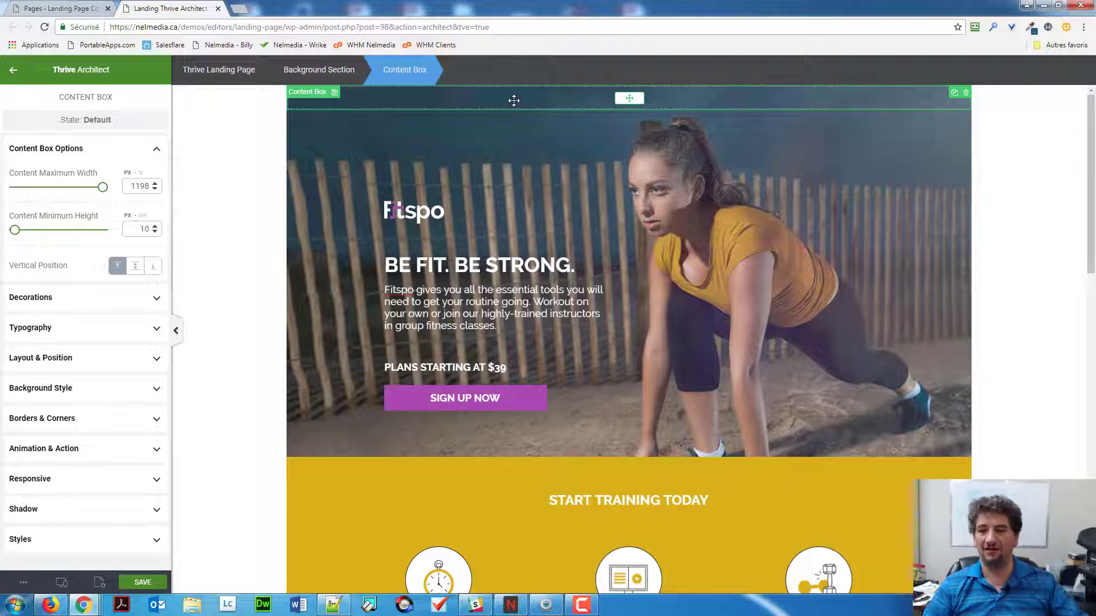
{"action": "left_click", "coordinate": [967, 93]}
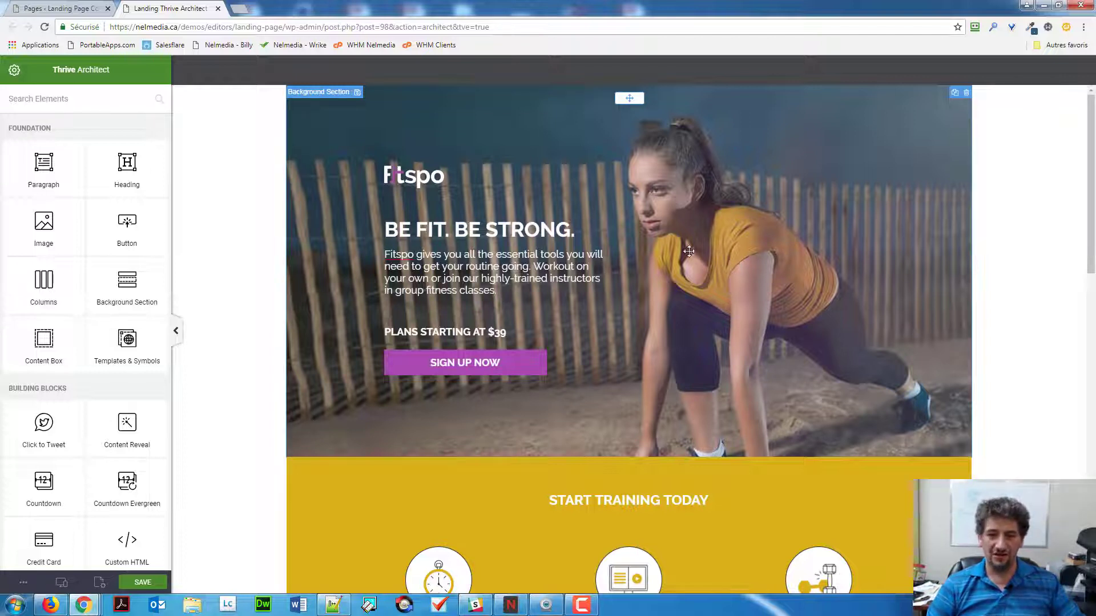
Step: Try a content maximum width of 1198 px on the hero's text content box and settle on 588 px
{"action": "left_click", "coordinate": [365, 97]}
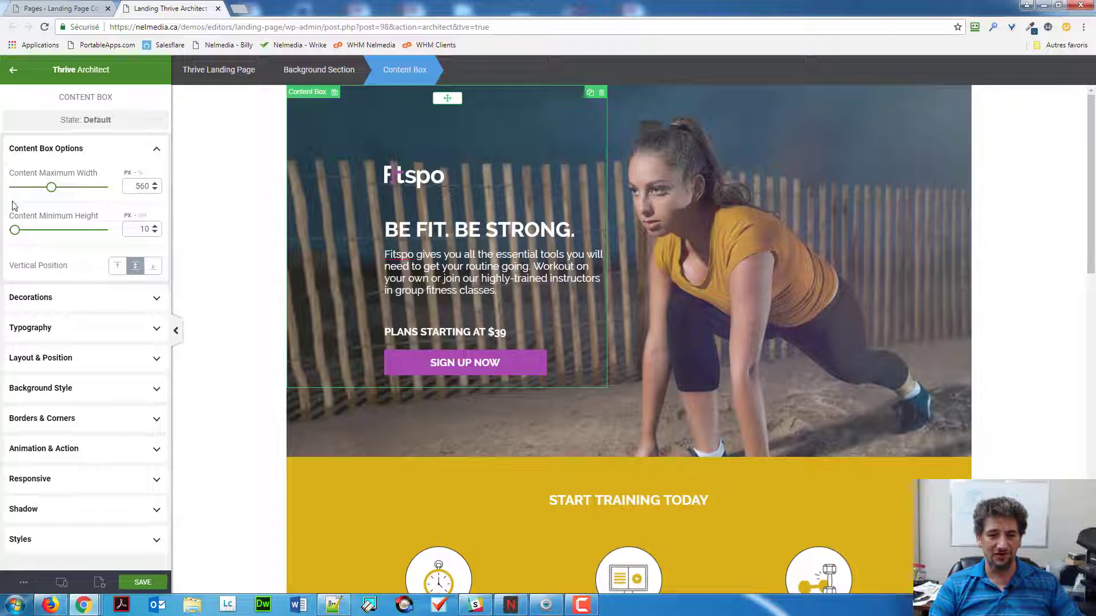
{"action": "left_click_drag", "start_coordinate": [53, 189], "coordinate": [116, 205]}
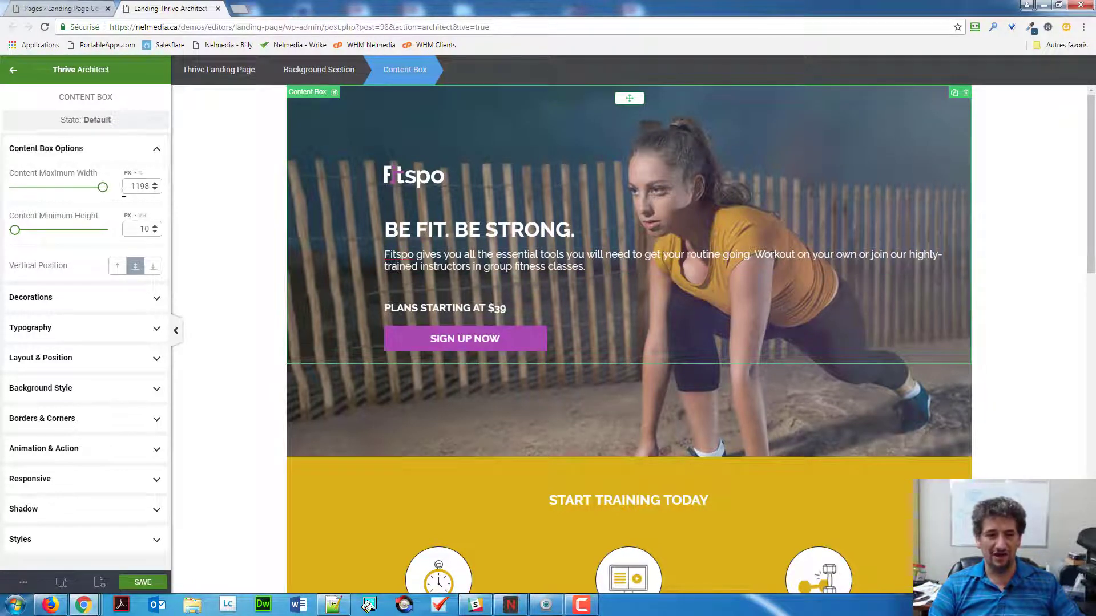
{"action": "left_click_drag", "start_coordinate": [103, 191], "coordinate": [60, 193]}
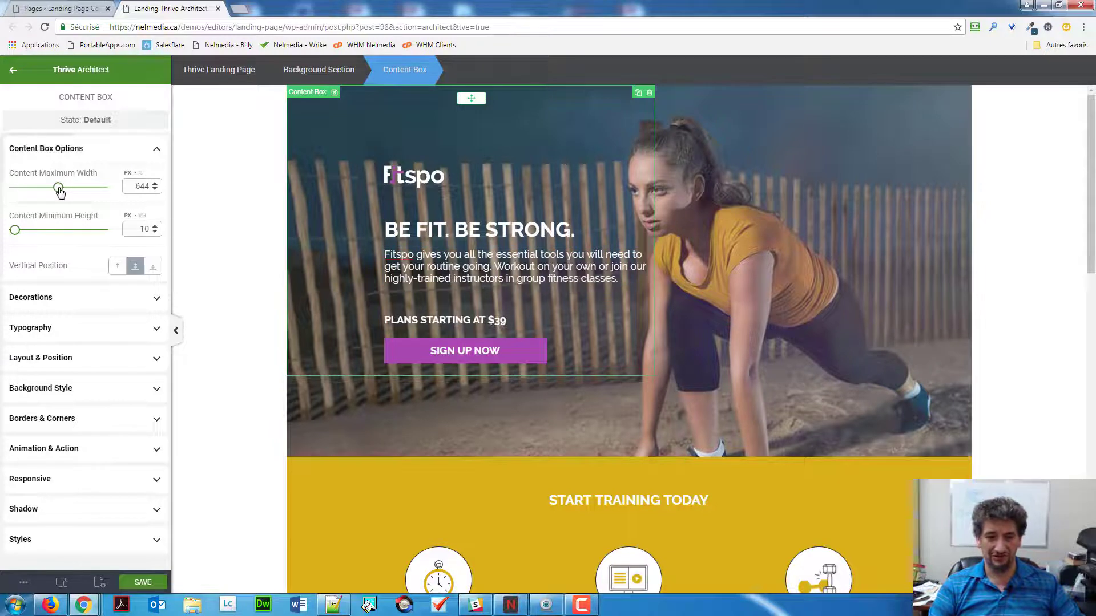
{"action": "left_click_drag", "start_coordinate": [59, 188], "coordinate": [54, 188]}
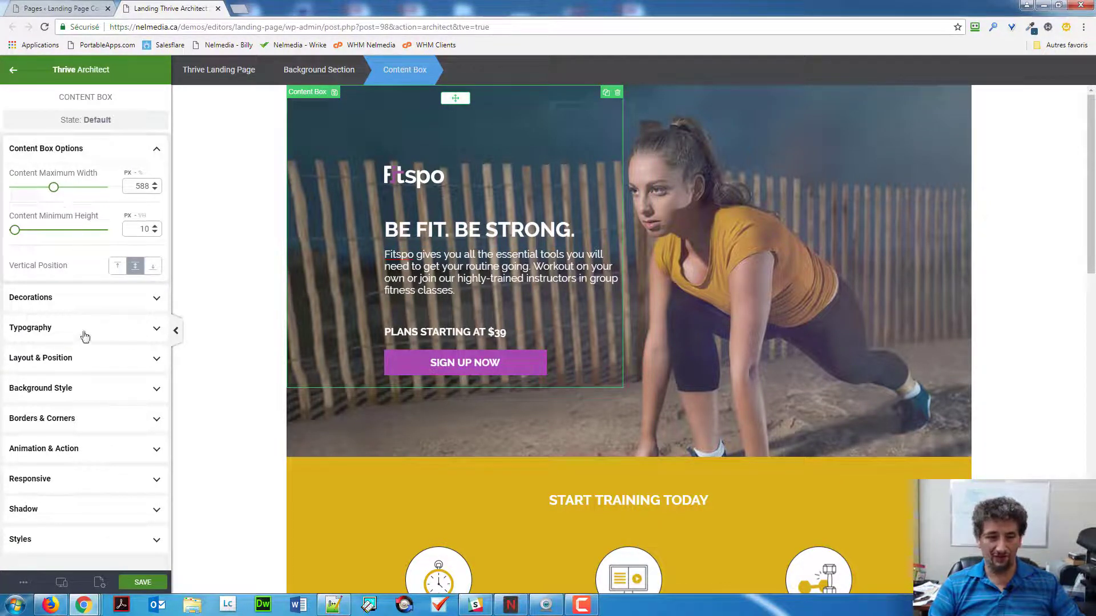
Step: Check the hero content box's margins and padding, and set its content maximum width to 371 px in the tablet view
{"action": "left_click", "coordinate": [63, 359]}
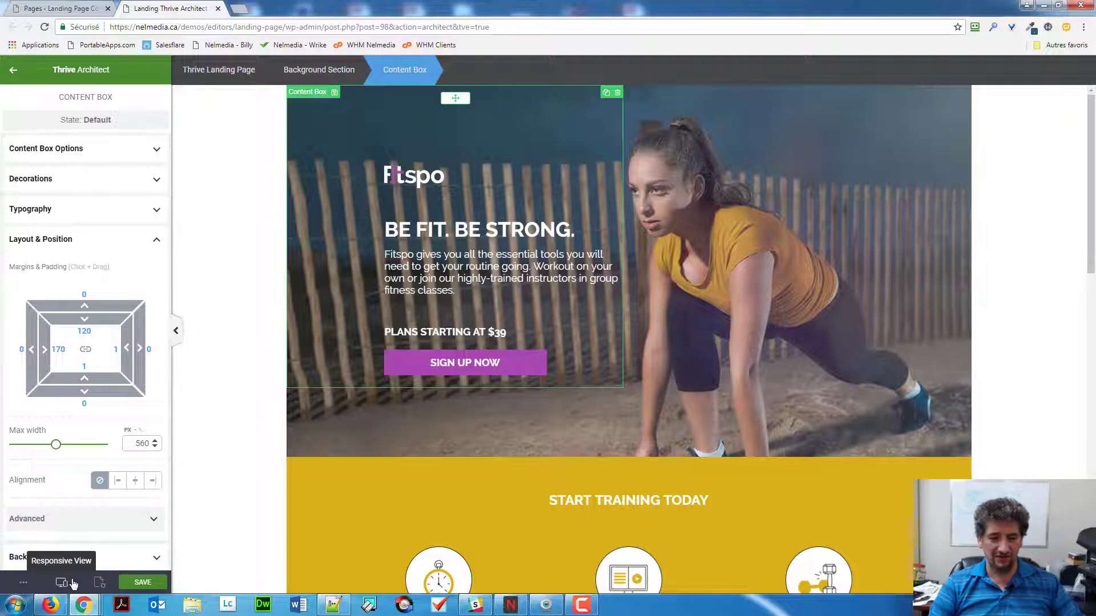
{"action": "mouse_move", "coordinate": [73, 583]}
{"action": "left_click", "coordinate": [42, 534]}
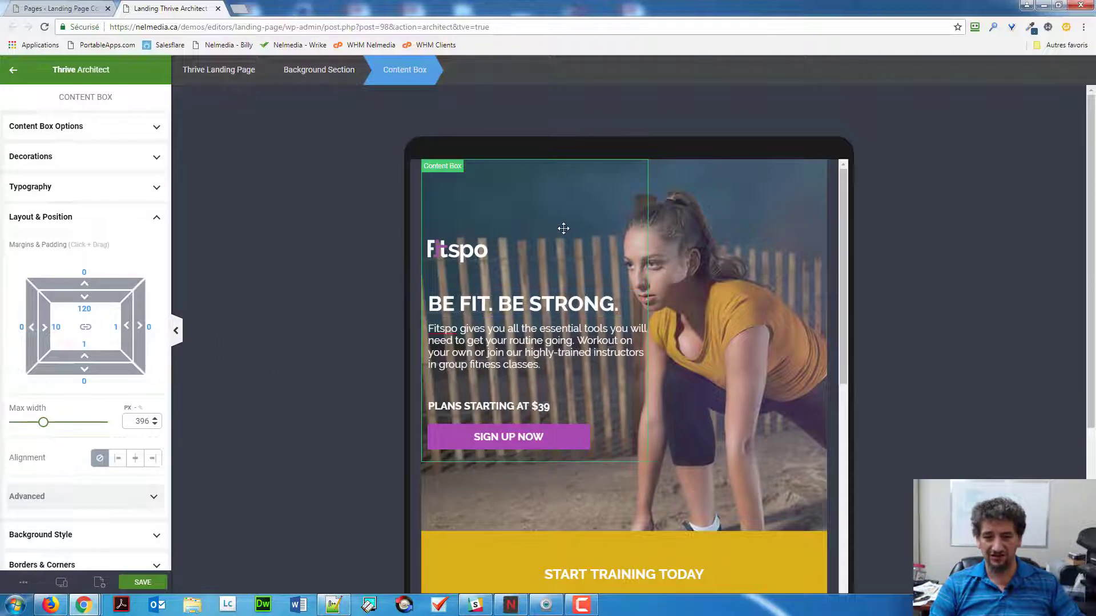
{"action": "left_click", "coordinate": [142, 128]}
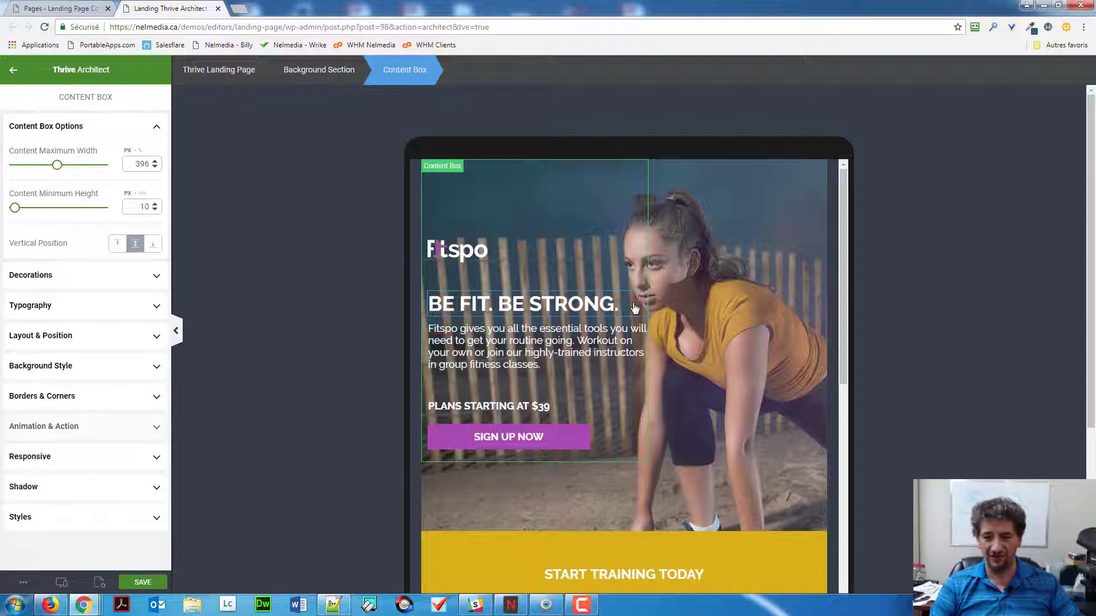
{"action": "left_click_drag", "start_coordinate": [57, 170], "coordinate": [55, 171]}
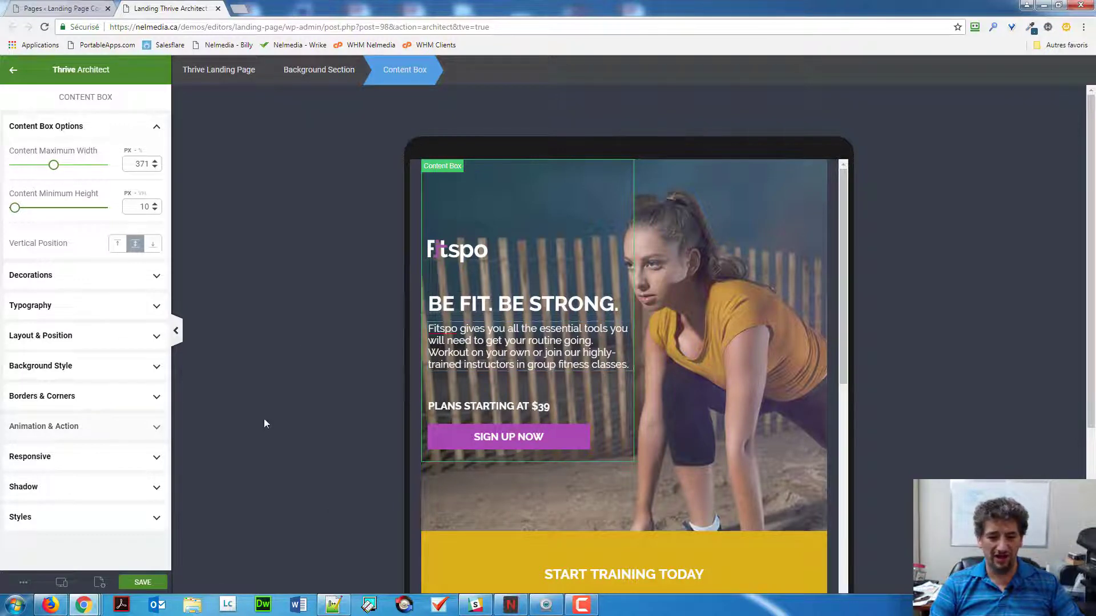
Step: Set the hero content box's content maximum width to 100% in the mobile view
{"action": "mouse_move", "coordinate": [61, 585]}
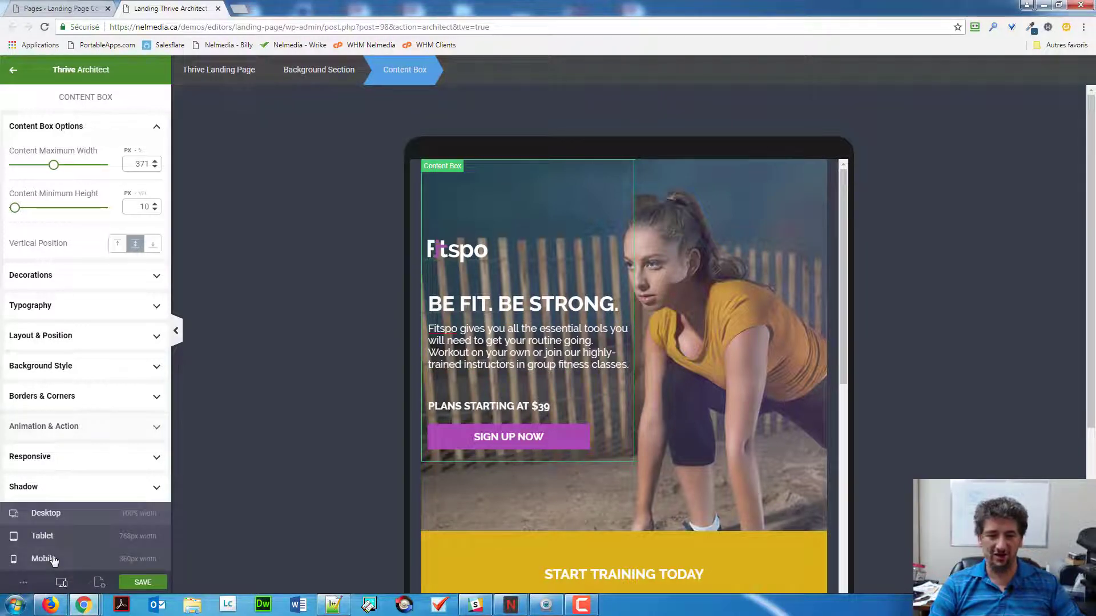
{"action": "left_click", "coordinate": [45, 559]}
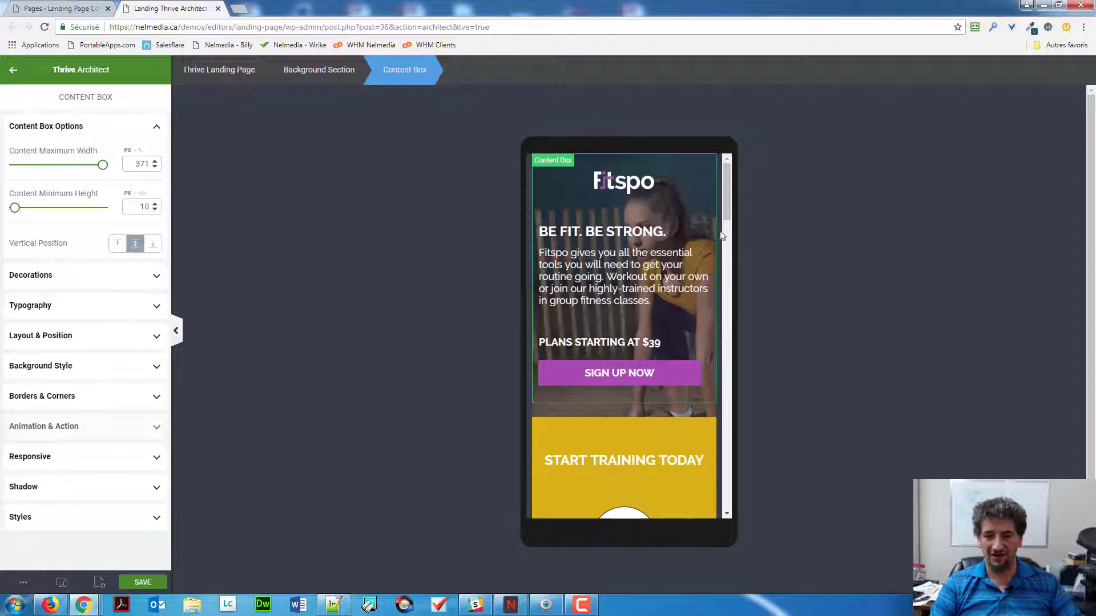
{"action": "left_click", "coordinate": [139, 150]}
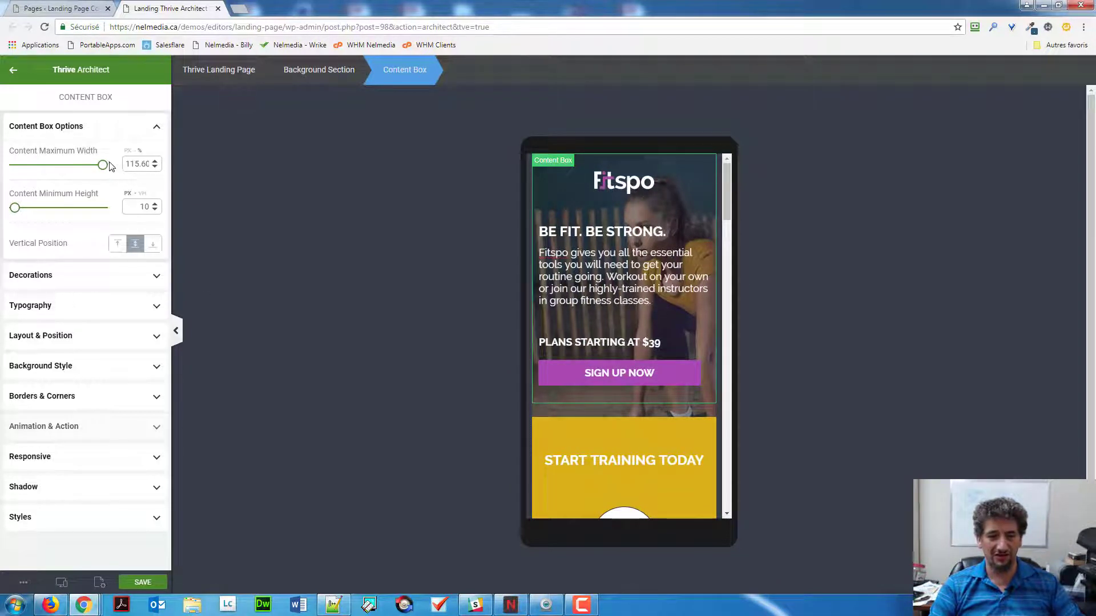
{"action": "double_click", "coordinate": [135, 164]}
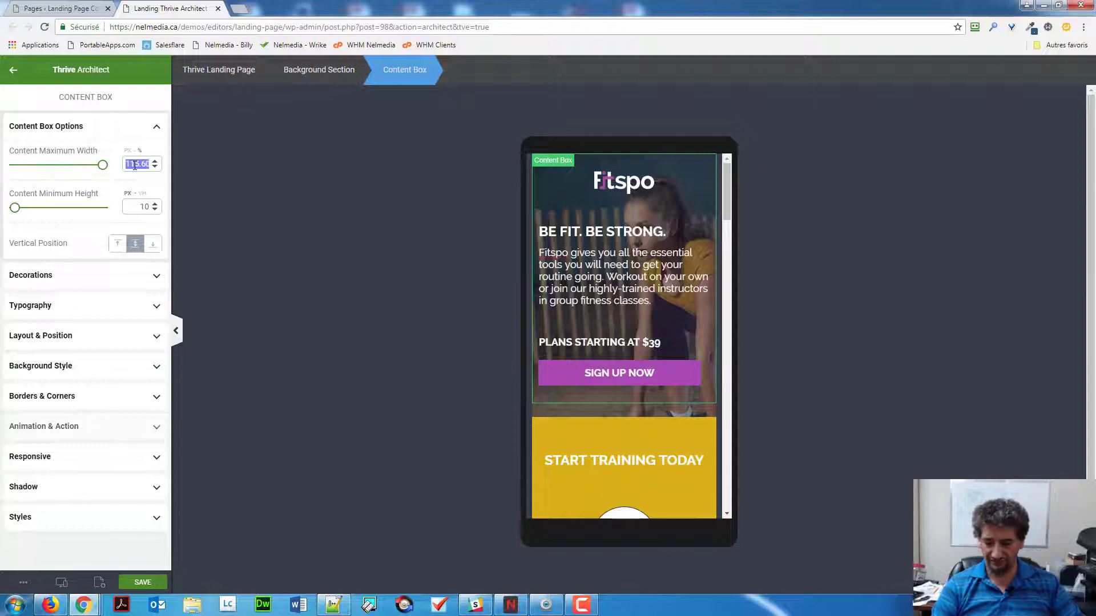
{"action": "type", "text": "100"}
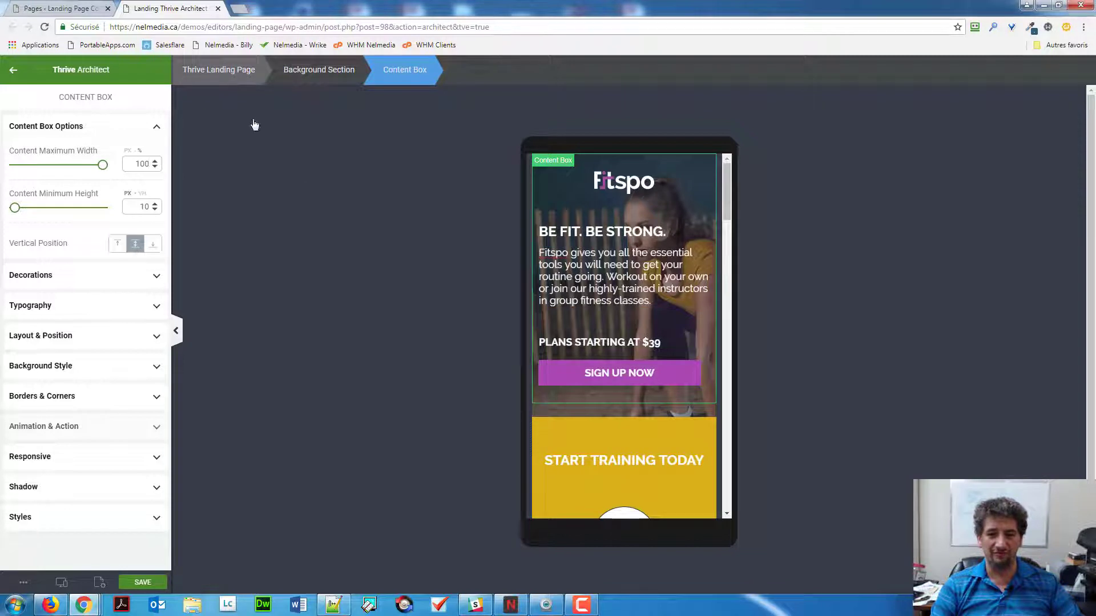
Step: Switch the landing page from the mobile preview back to the desktop view
{"action": "left_click", "coordinate": [483, 374]}
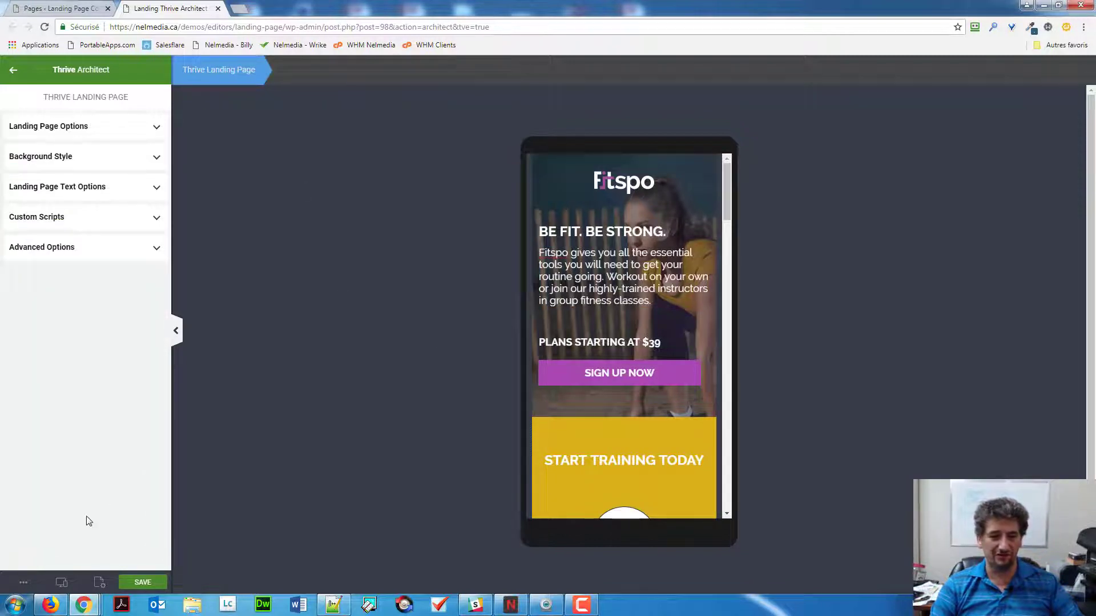
{"action": "mouse_move", "coordinate": [62, 581]}
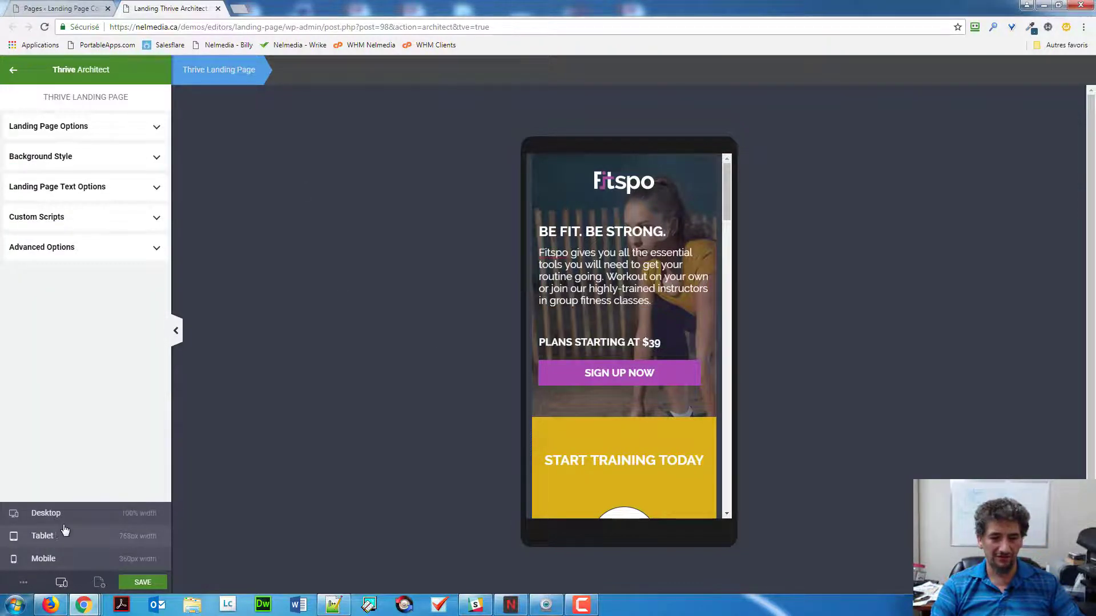
{"action": "left_click", "coordinate": [52, 514]}
{"action": "scroll", "coordinate": [787, 331], "scroll_direction": "down", "scroll_amount": 5}
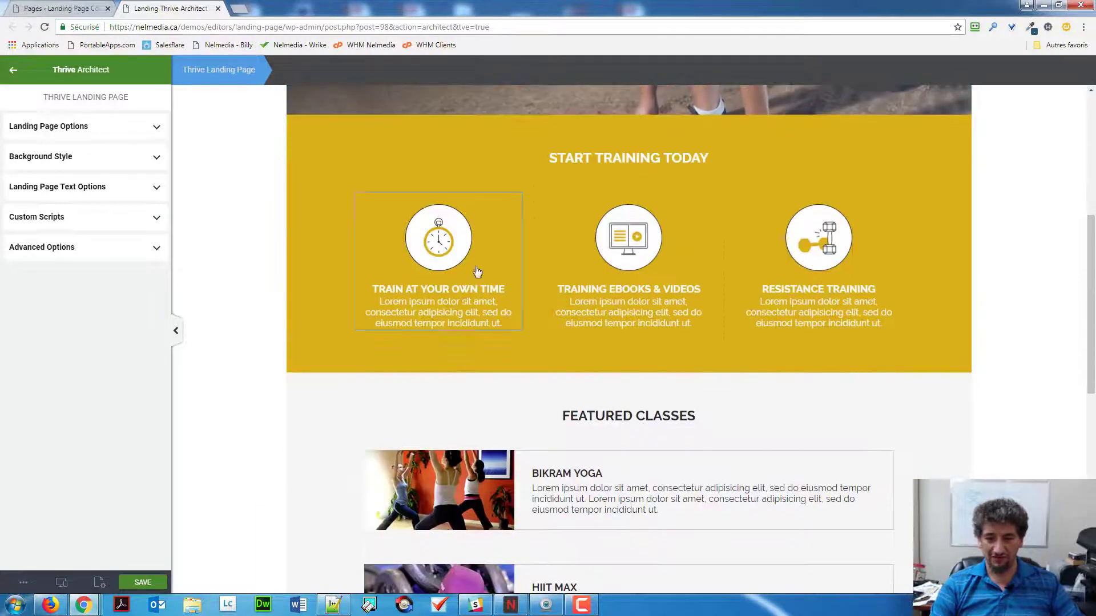
Step: Duplicate the Train at Your Own Time content box in the Start Training Today section and delete the copy
{"action": "left_click", "coordinate": [437, 236]}
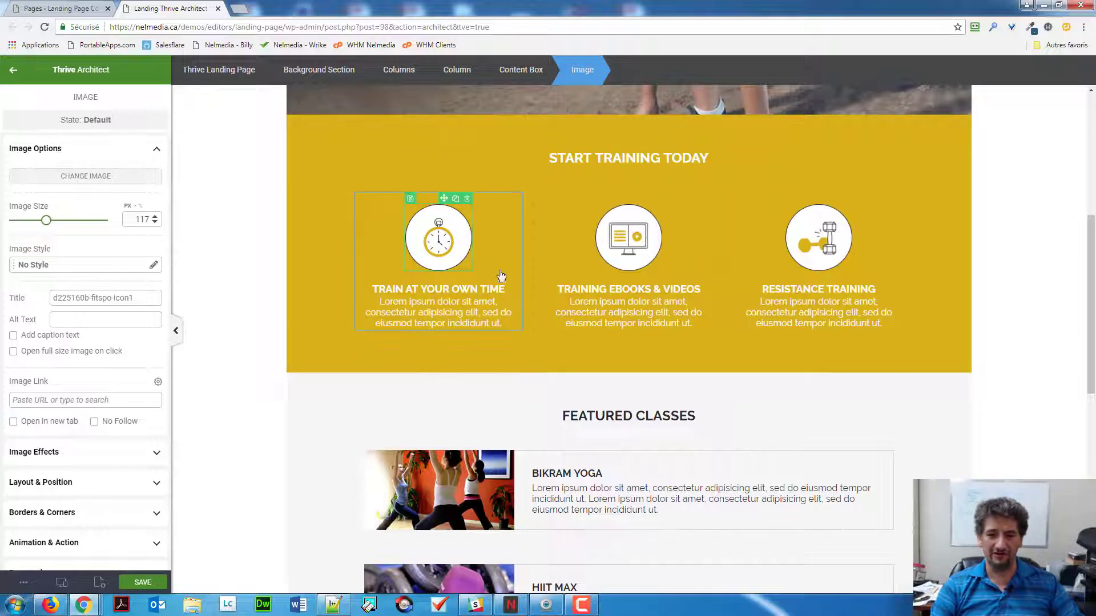
{"action": "left_click", "coordinate": [482, 243]}
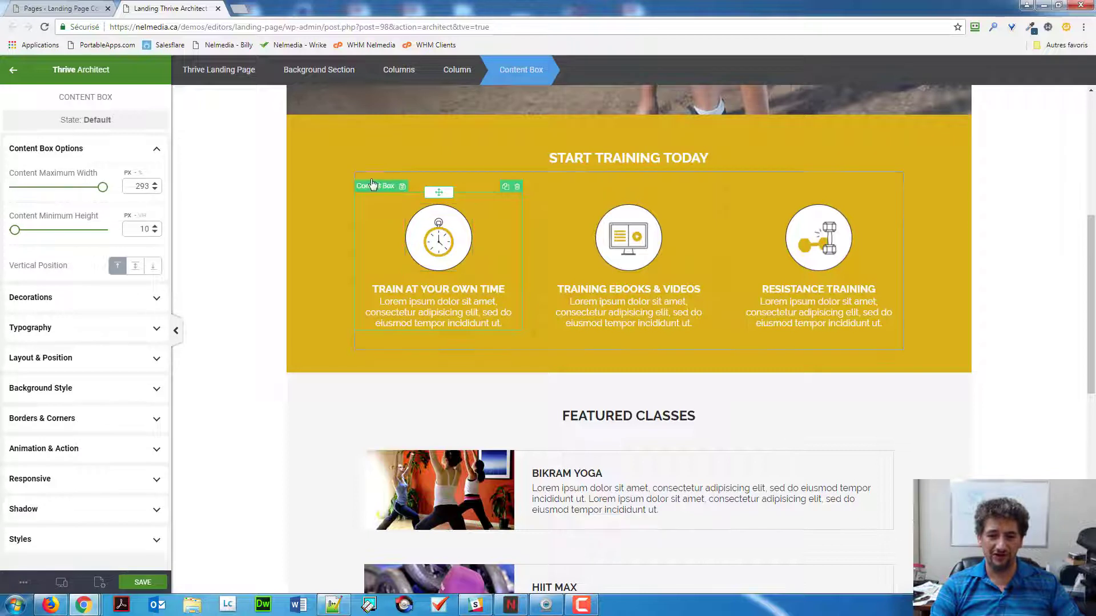
{"action": "left_click", "coordinate": [505, 187]}
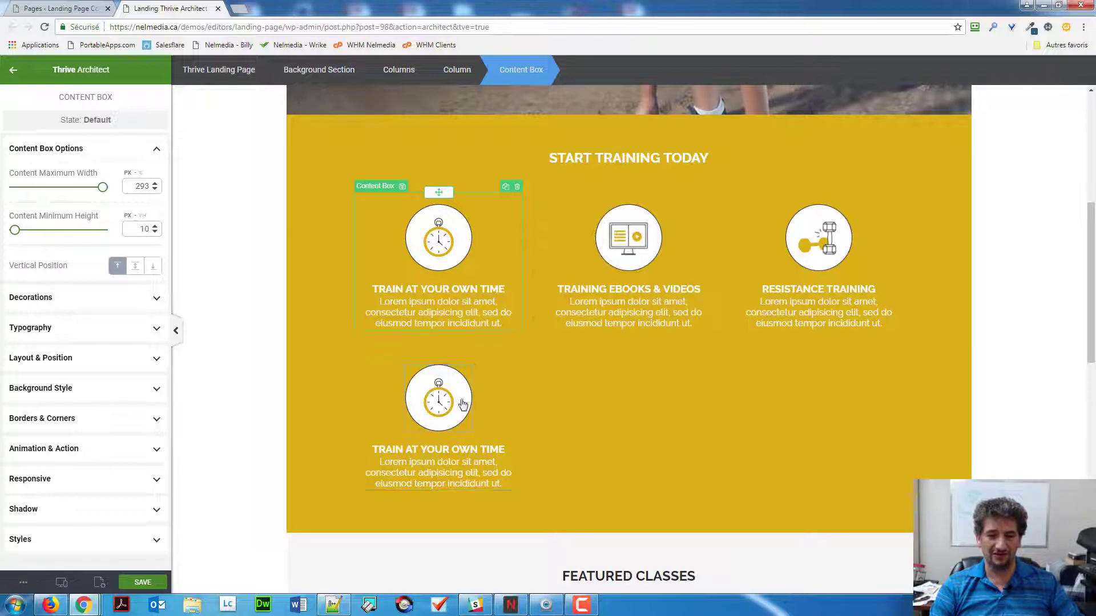
{"action": "left_click", "coordinate": [516, 361]}
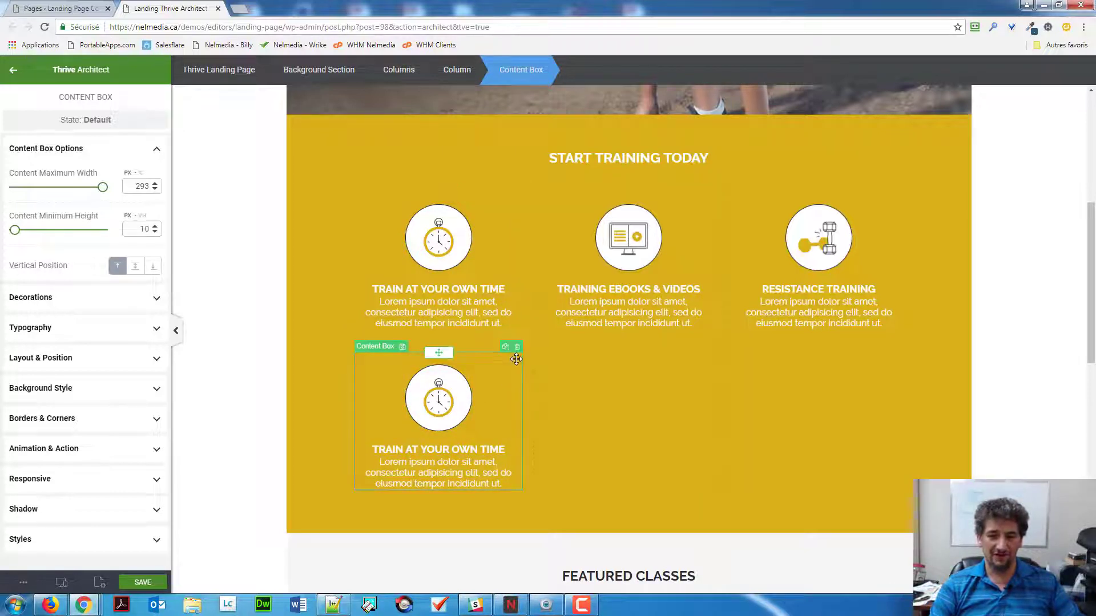
{"action": "left_click", "coordinate": [517, 349]}
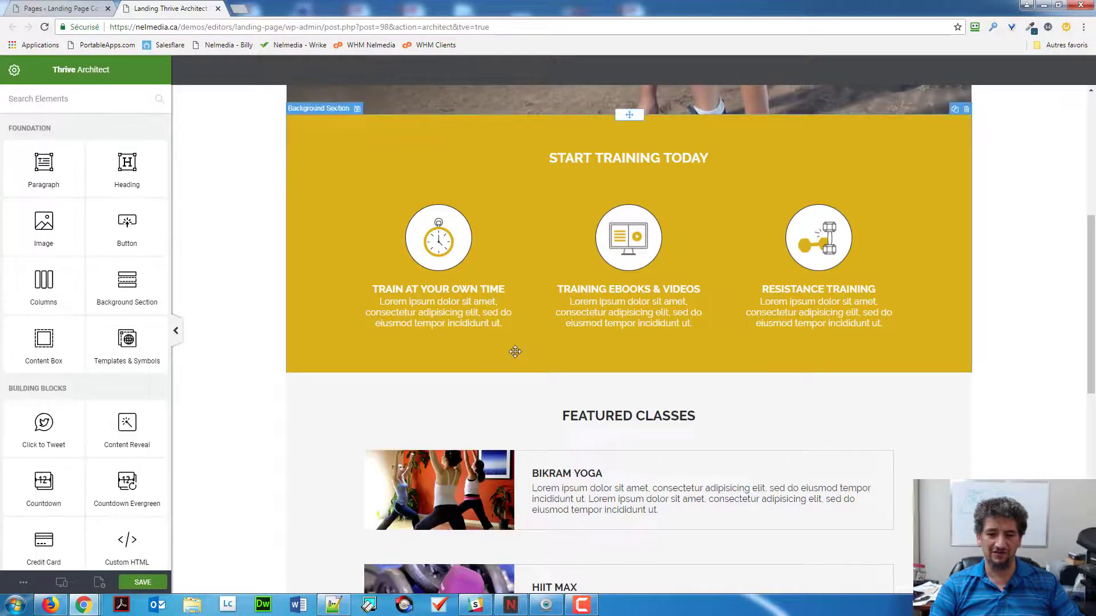
Step: Look through the Featured Classes and Meet the Owner sections and return to the hero section
{"action": "scroll", "coordinate": [507, 360], "scroll_direction": "down", "scroll_amount": 2}
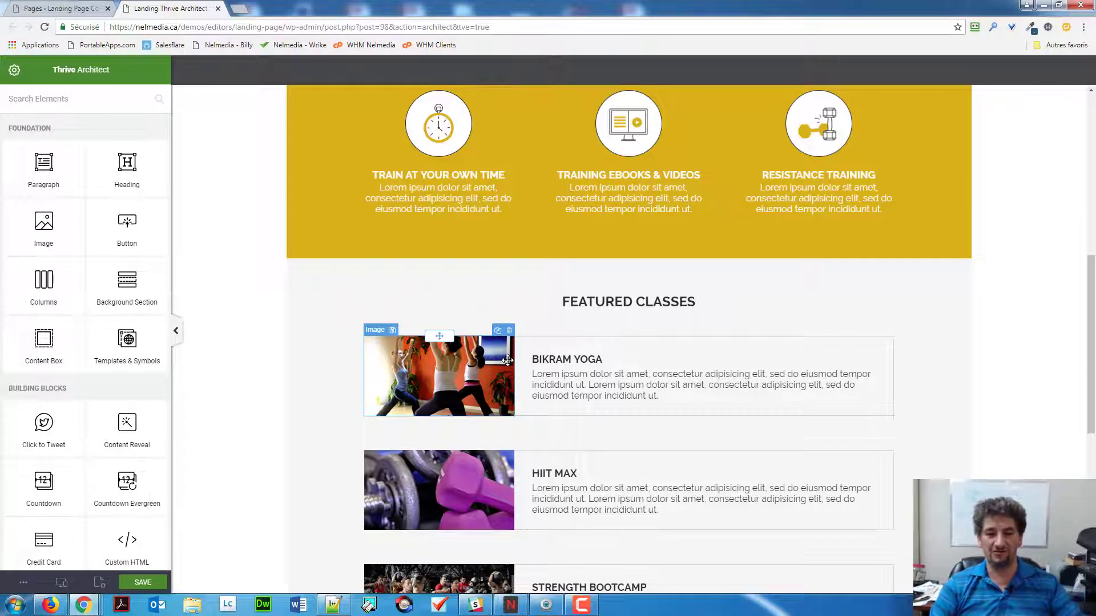
{"action": "scroll", "coordinate": [817, 350], "scroll_direction": "down", "scroll_amount": 4}
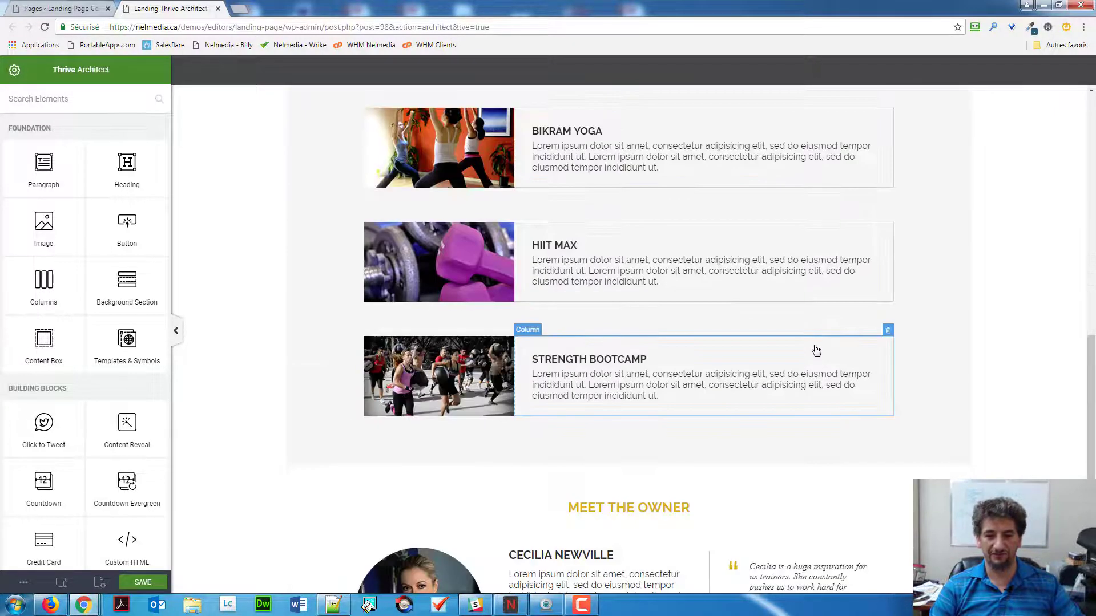
{"action": "scroll", "coordinate": [815, 350], "scroll_direction": "down", "scroll_amount": 3}
{"action": "scroll", "coordinate": [814, 343], "scroll_direction": "up", "scroll_amount": 5}
{"action": "scroll", "coordinate": [812, 342], "scroll_direction": "down", "scroll_amount": 5}
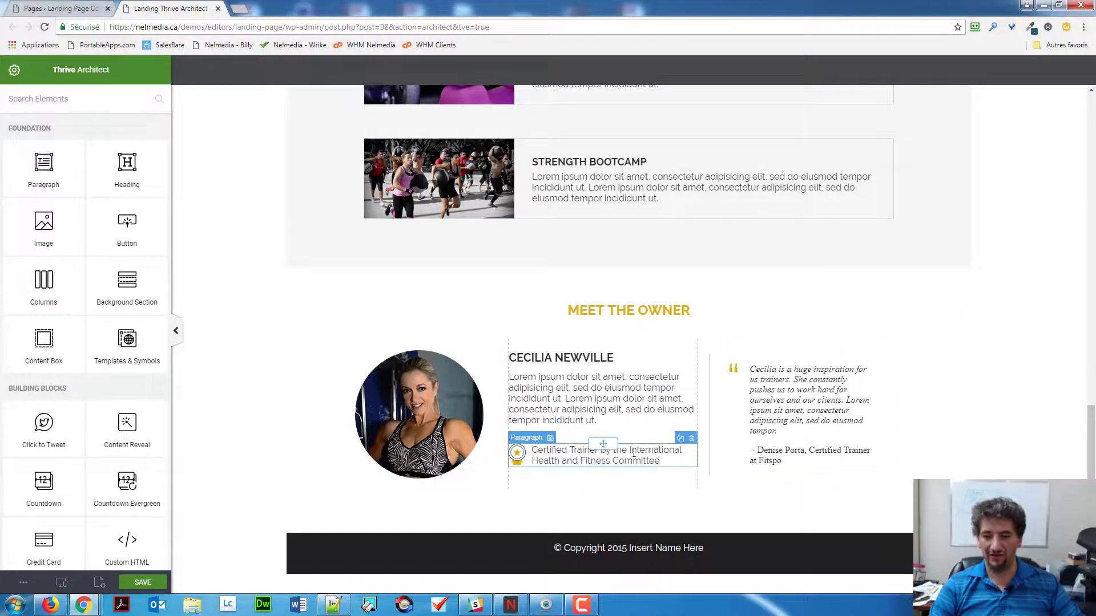
{"action": "scroll", "coordinate": [545, 451], "scroll_direction": "up", "scroll_amount": 5}
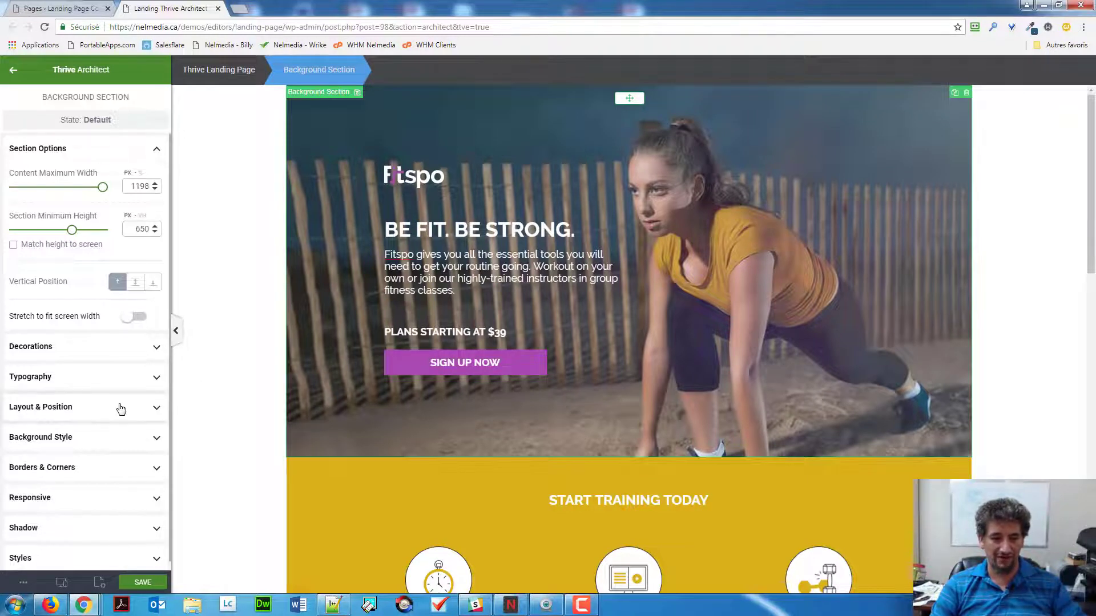
Step: Examine the hero background section's background style layers in the desktop and mobile views
{"action": "left_click", "coordinate": [104, 438]}
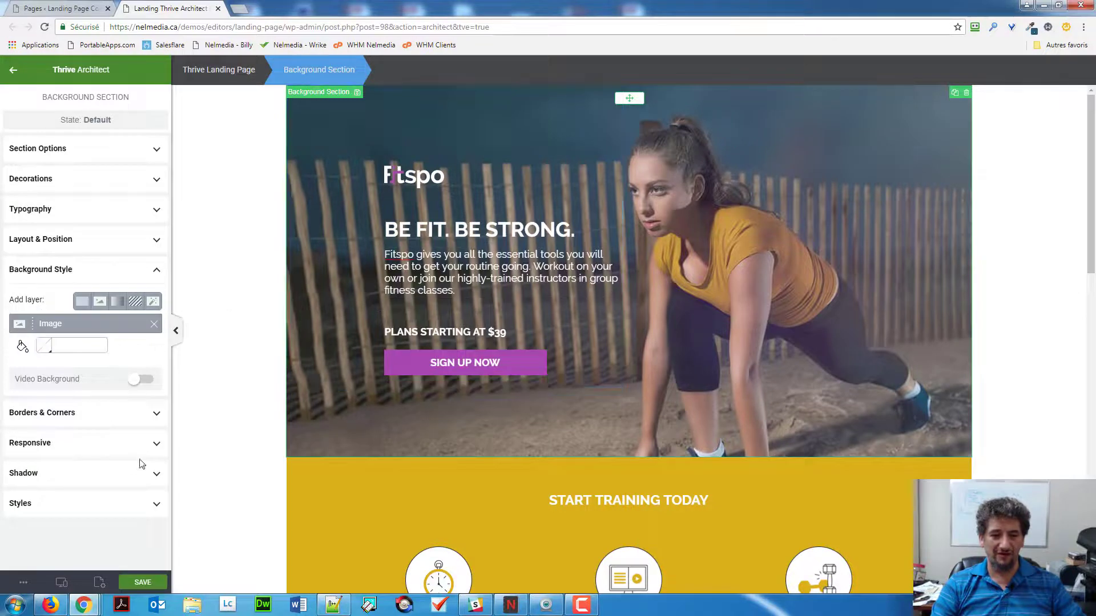
{"action": "left_click", "coordinate": [62, 583]}
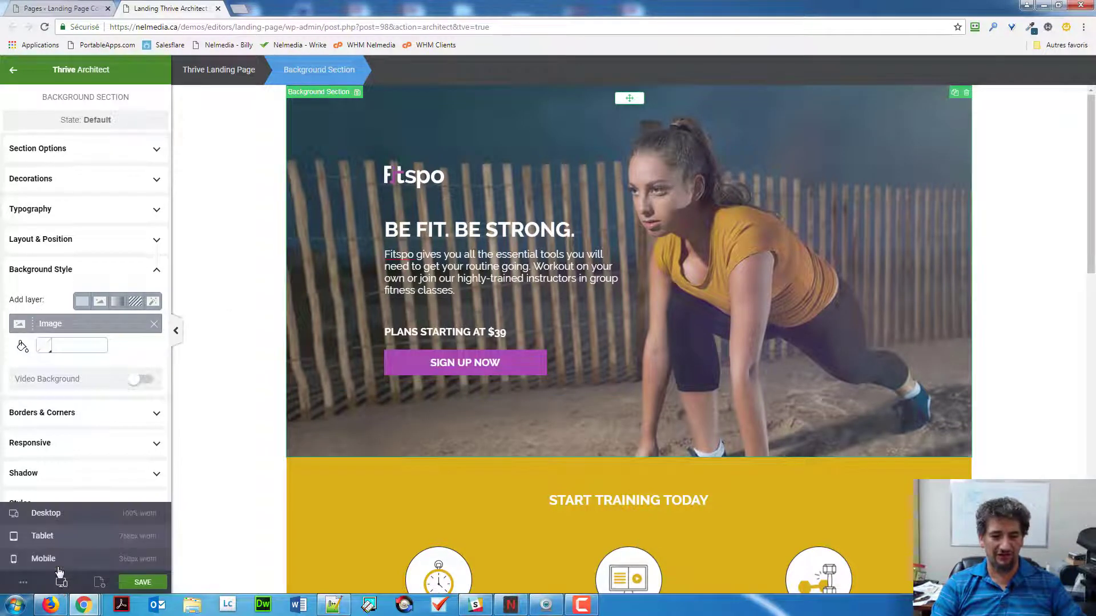
{"action": "left_click", "coordinate": [57, 562]}
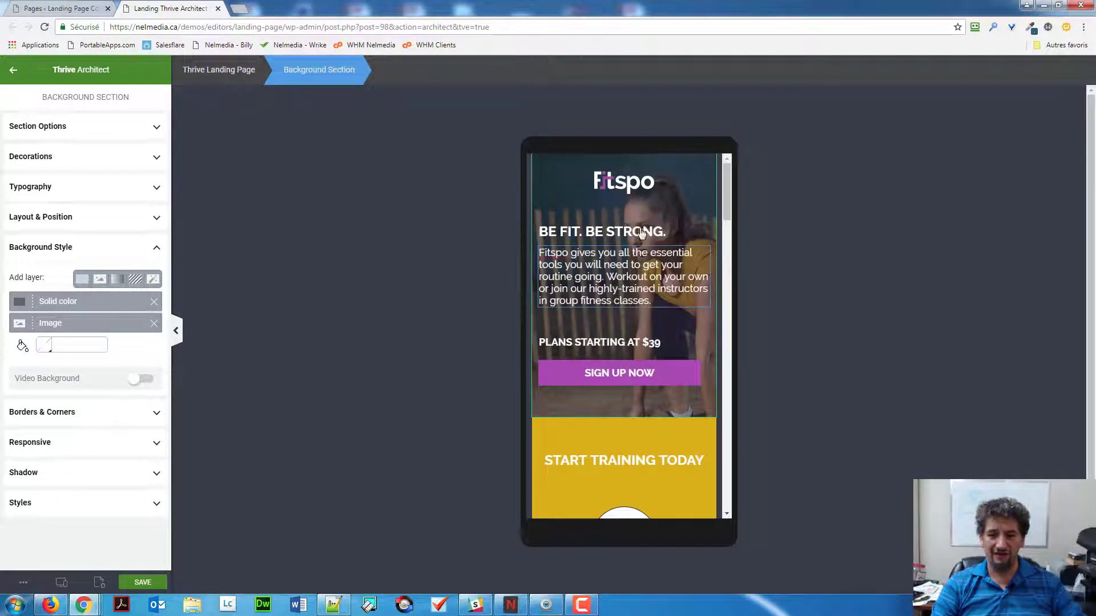
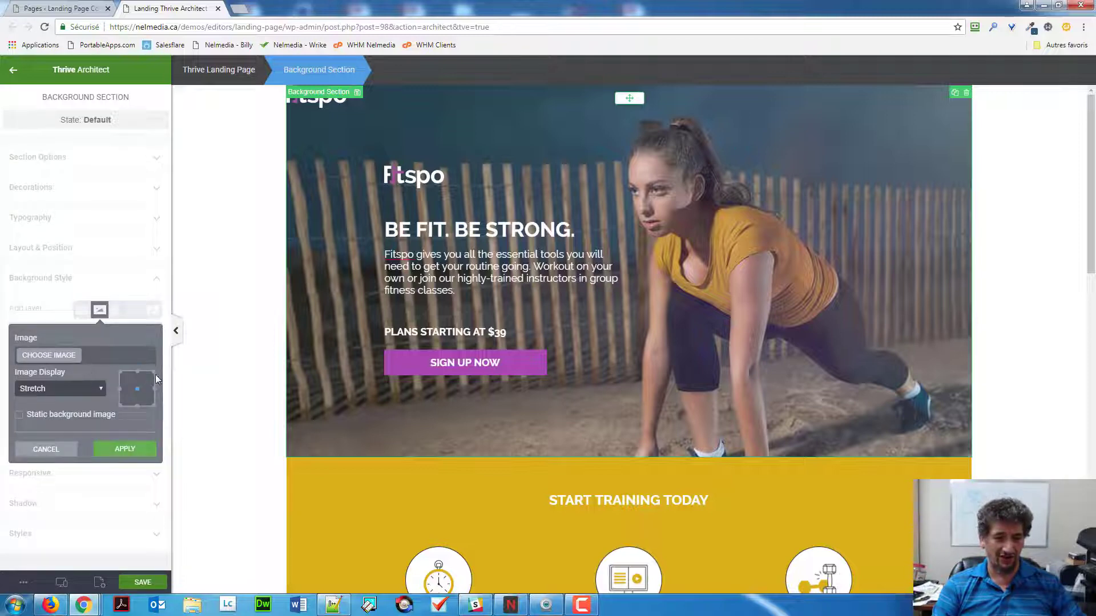
Step: Add the stopwatch icon d225160b-fitspo-icon1 as a background image layer in the hero section's upper-right corner, with Default image display
{"action": "left_click", "coordinate": [69, 362]}
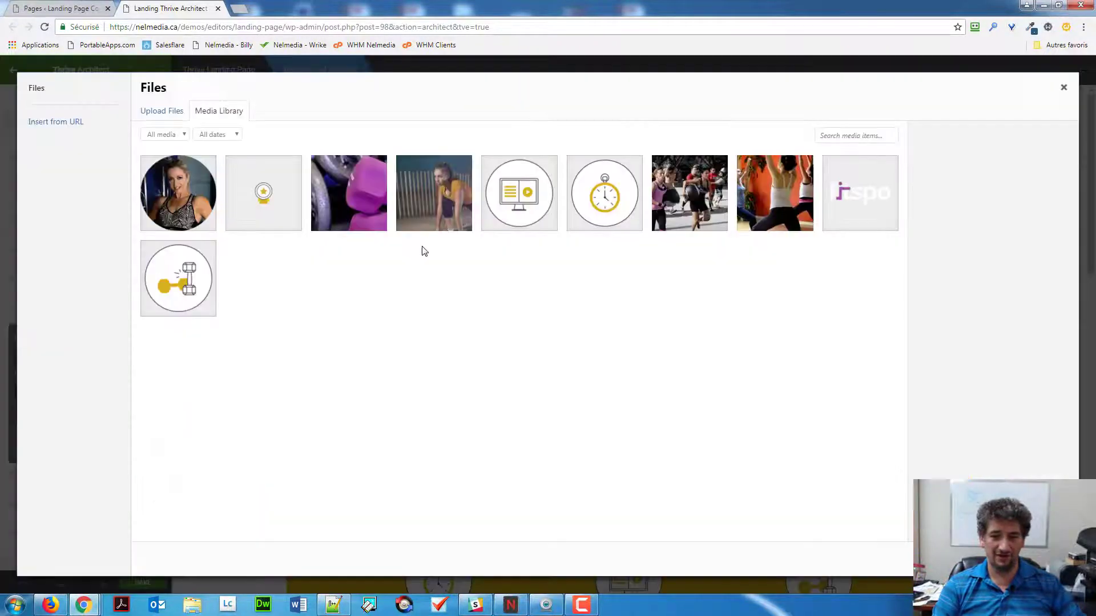
{"action": "left_click", "coordinate": [617, 203]}
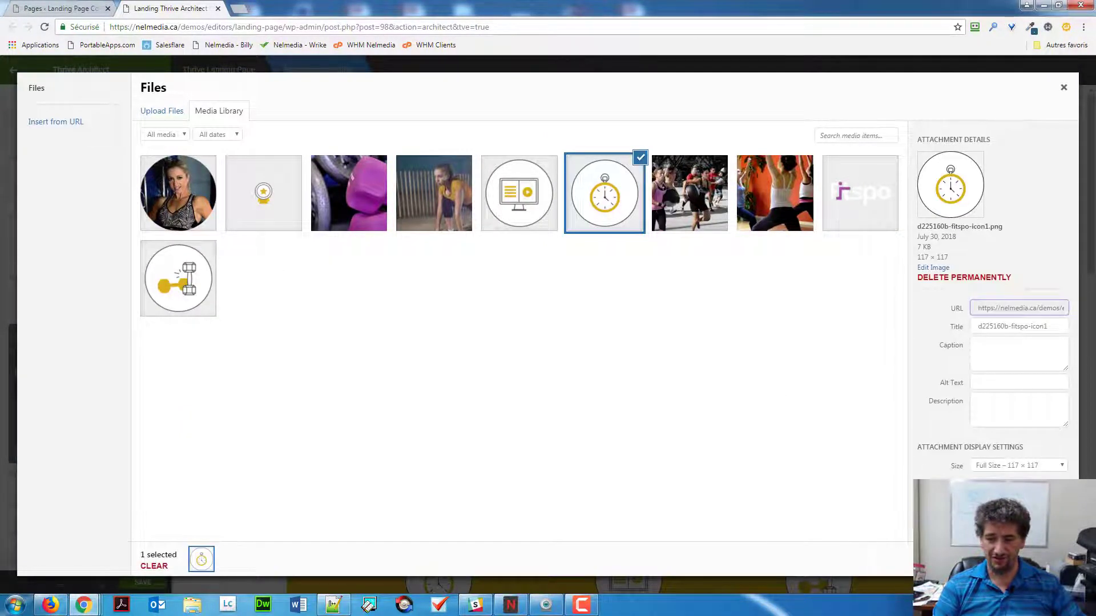
{"action": "left_click", "coordinate": [861, 525]}
{"action": "left_click", "coordinate": [89, 389]}
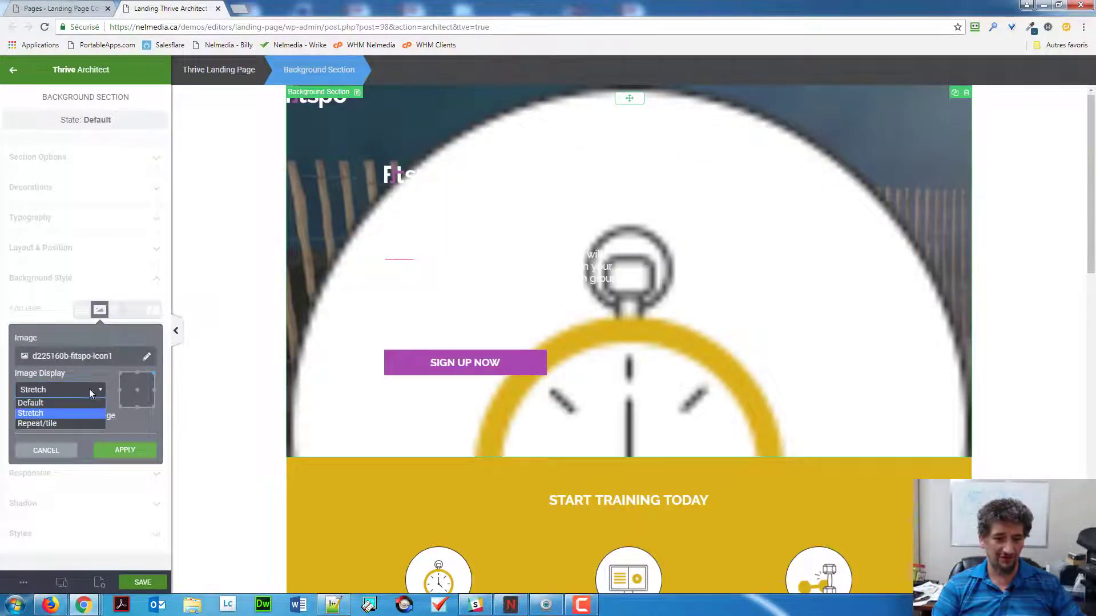
{"action": "left_click", "coordinate": [87, 400]}
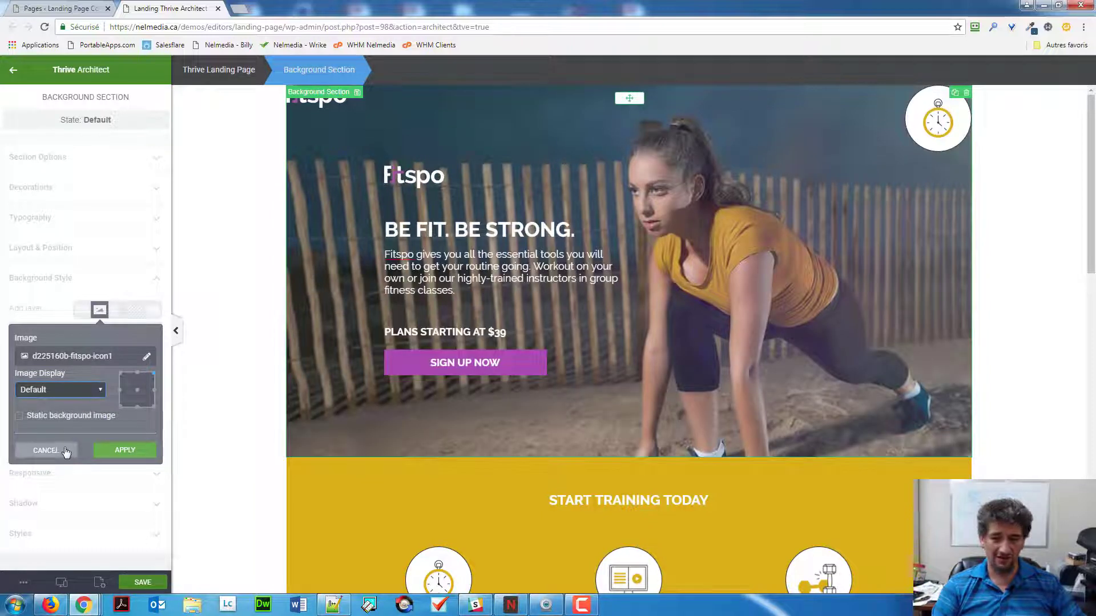
{"action": "left_click", "coordinate": [117, 450]}
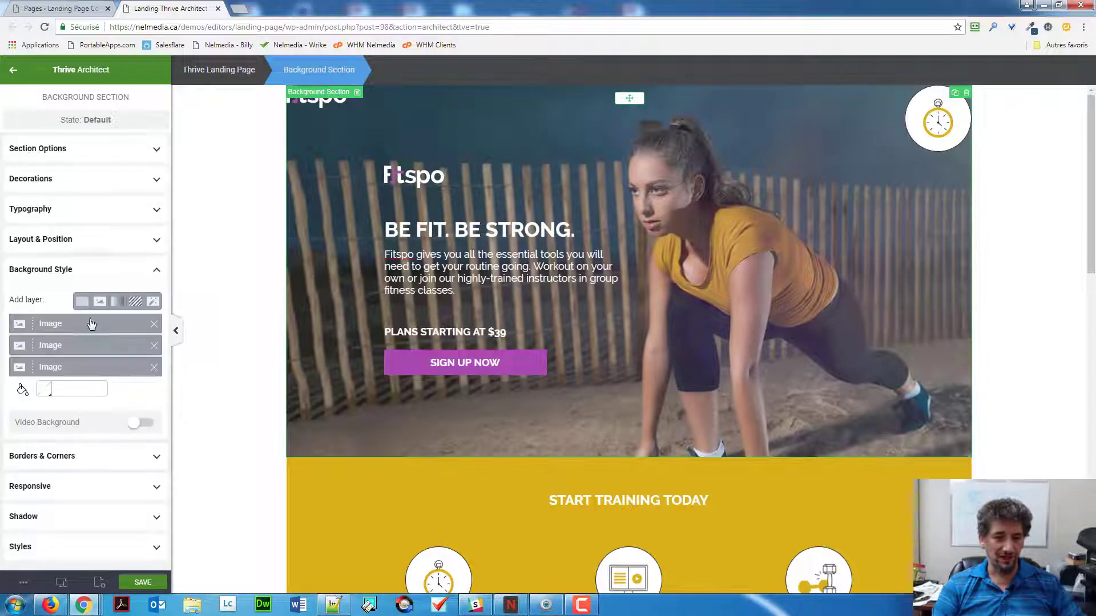
Step: Add the monitor icon 3c4aa7c2-fitspo-icon2 as a background image layer in the hero section's lower-left corner, with Default image display
{"action": "left_click", "coordinate": [100, 301]}
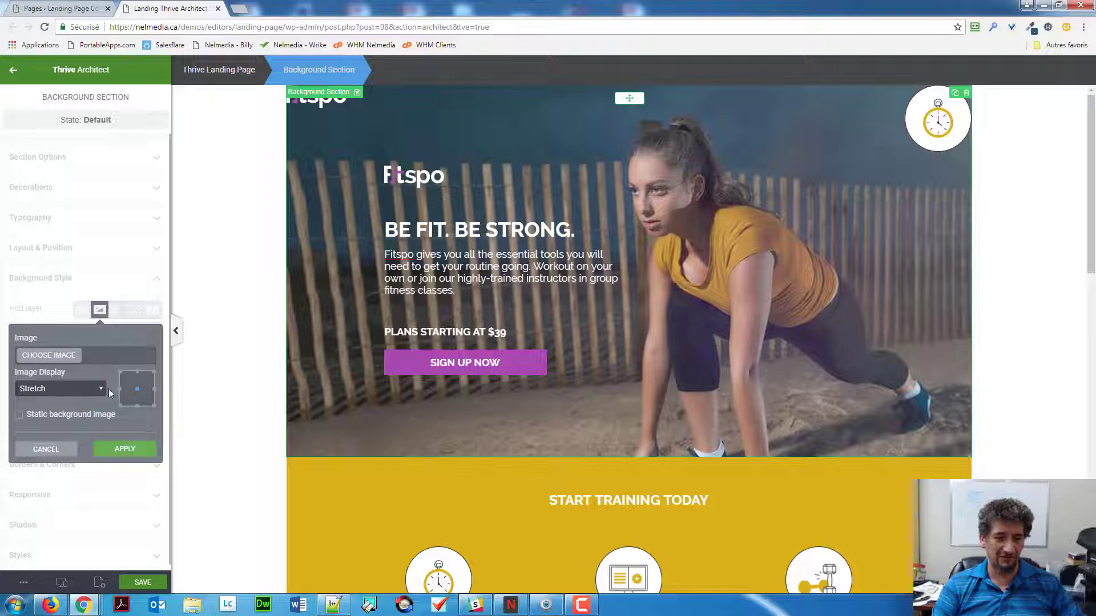
{"action": "left_click", "coordinate": [51, 359]}
{"action": "left_click", "coordinate": [541, 195]}
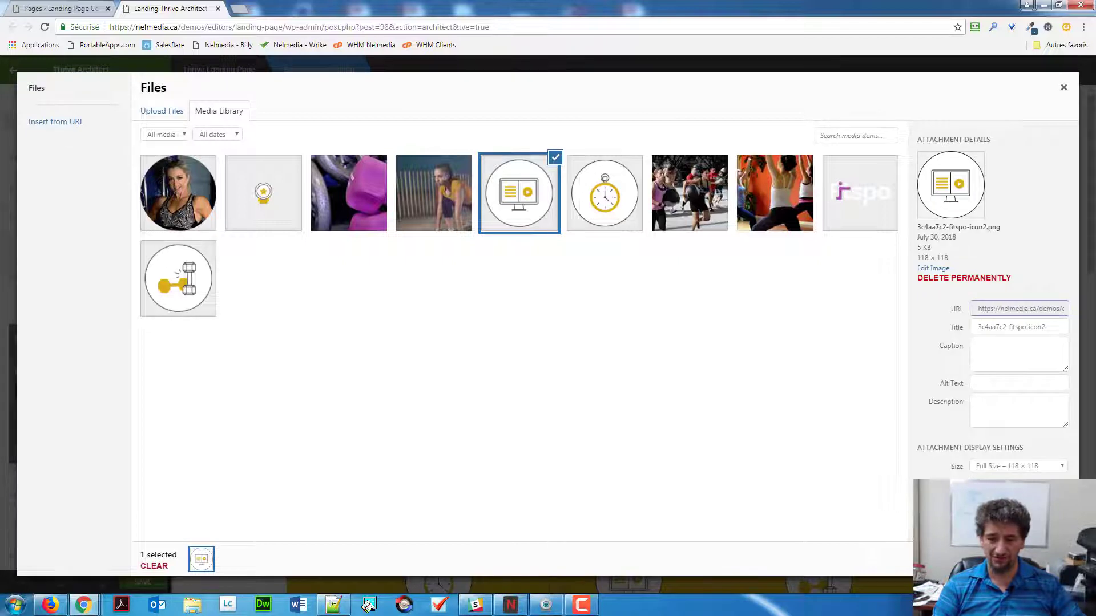
{"action": "left_click", "coordinate": [1027, 562]}
{"action": "left_click", "coordinate": [80, 392]}
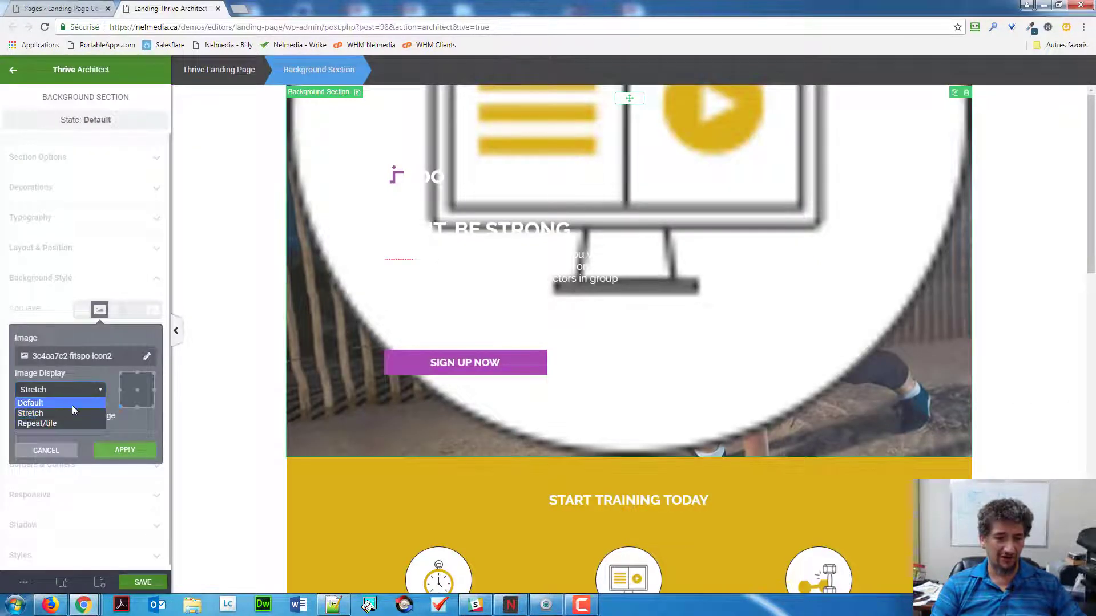
{"action": "left_click", "coordinate": [72, 406]}
{"action": "left_click", "coordinate": [101, 451]}
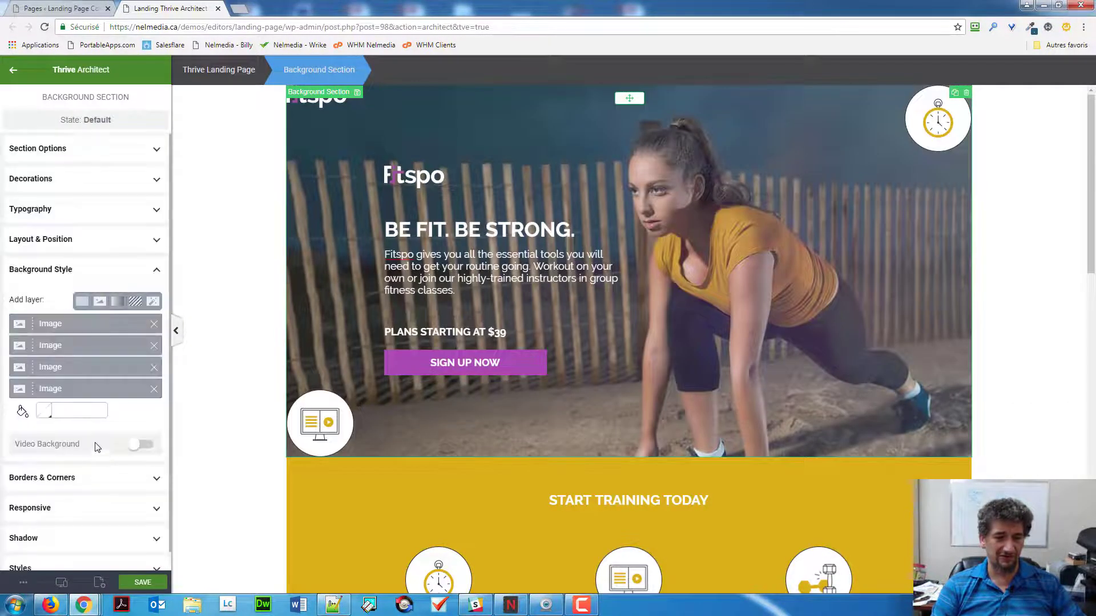
Step: Add the dumbbell icon d105a20e-fitspo-icon3 as a background image layer in the hero section's lower-right corner, with Default image display
{"action": "left_click", "coordinate": [99, 303]}
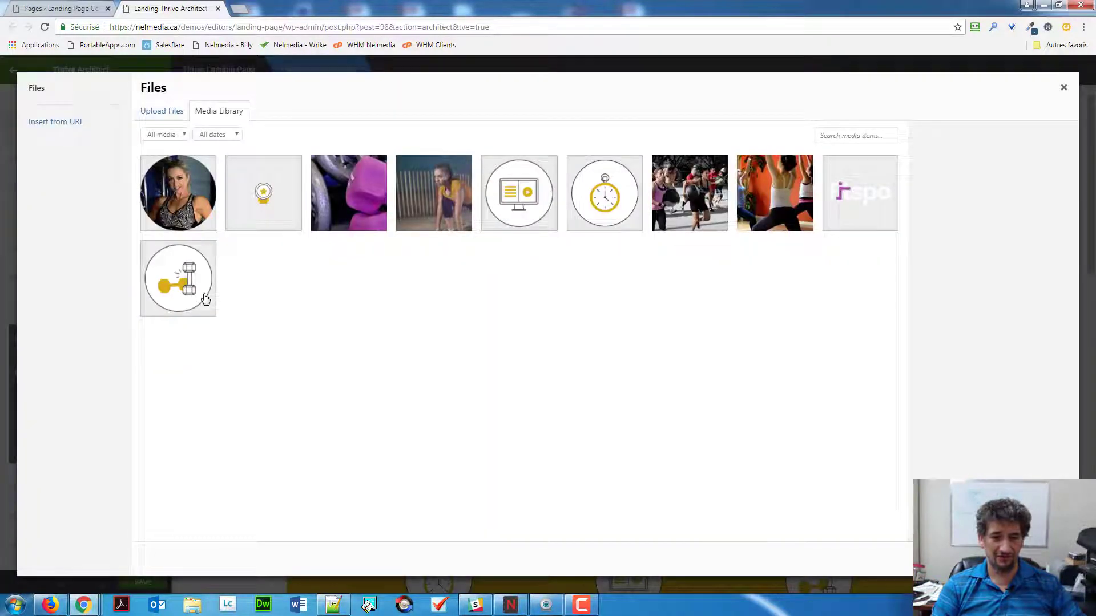
{"action": "left_click", "coordinate": [189, 285]}
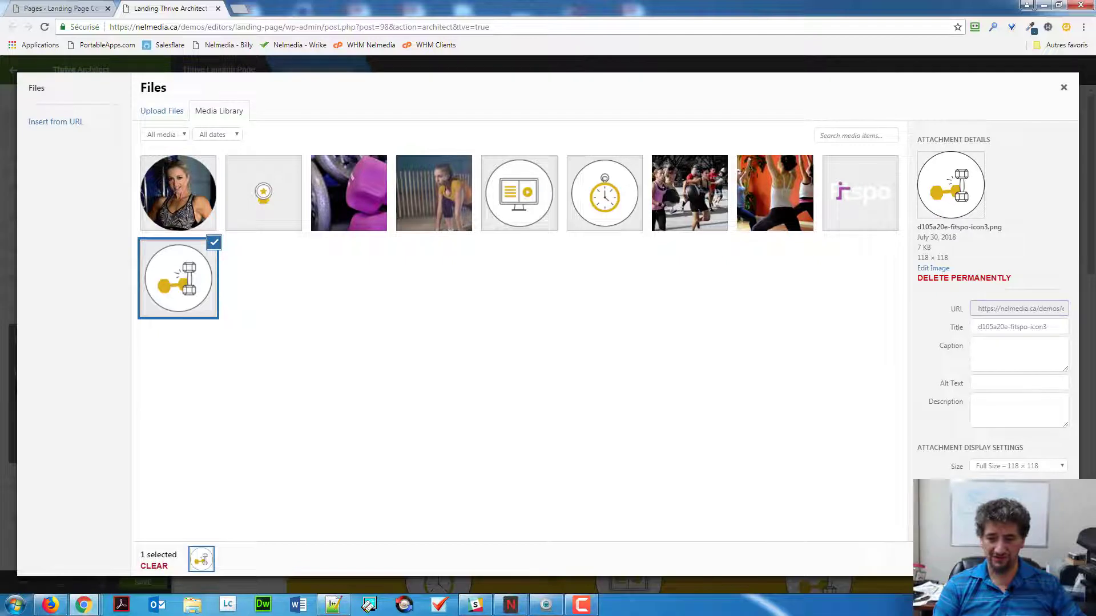
{"action": "left_click", "coordinate": [1033, 565]}
{"action": "left_click", "coordinate": [71, 392]}
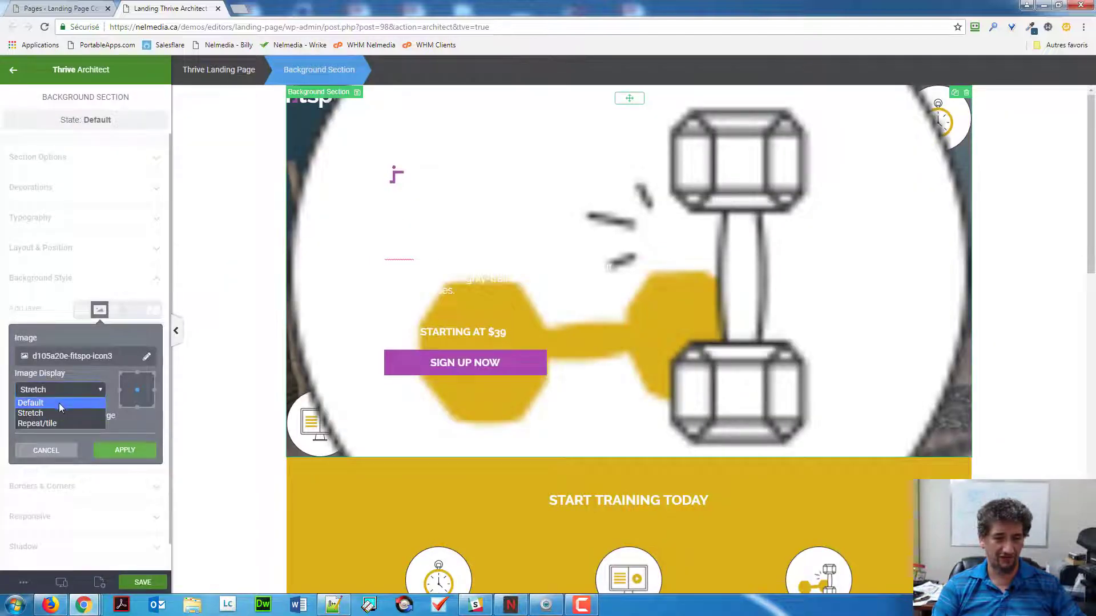
{"action": "left_click", "coordinate": [46, 403]}
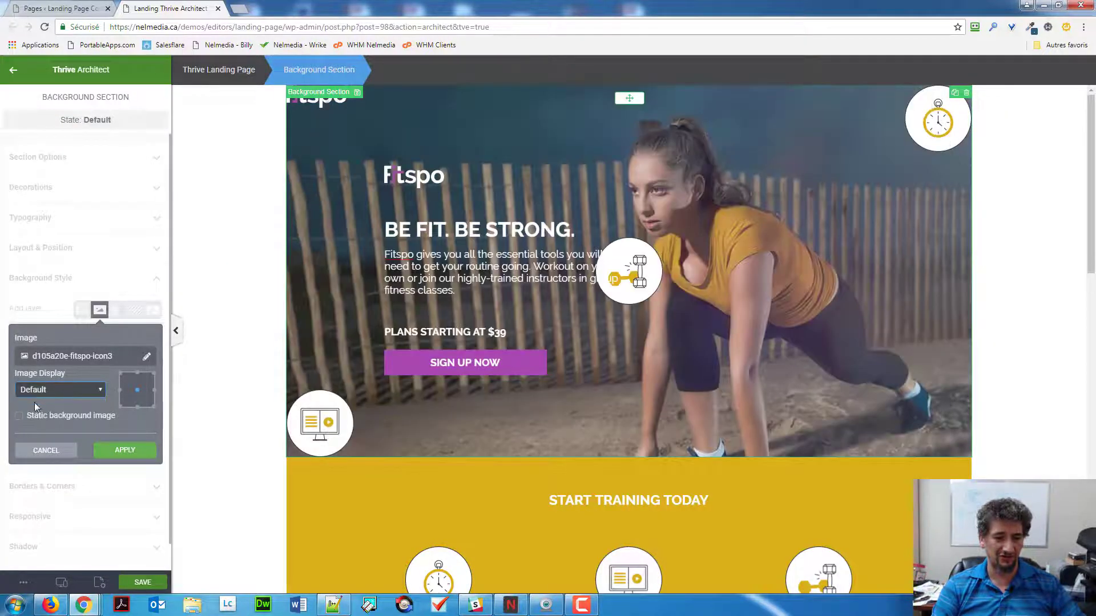
{"action": "left_click", "coordinate": [154, 407]}
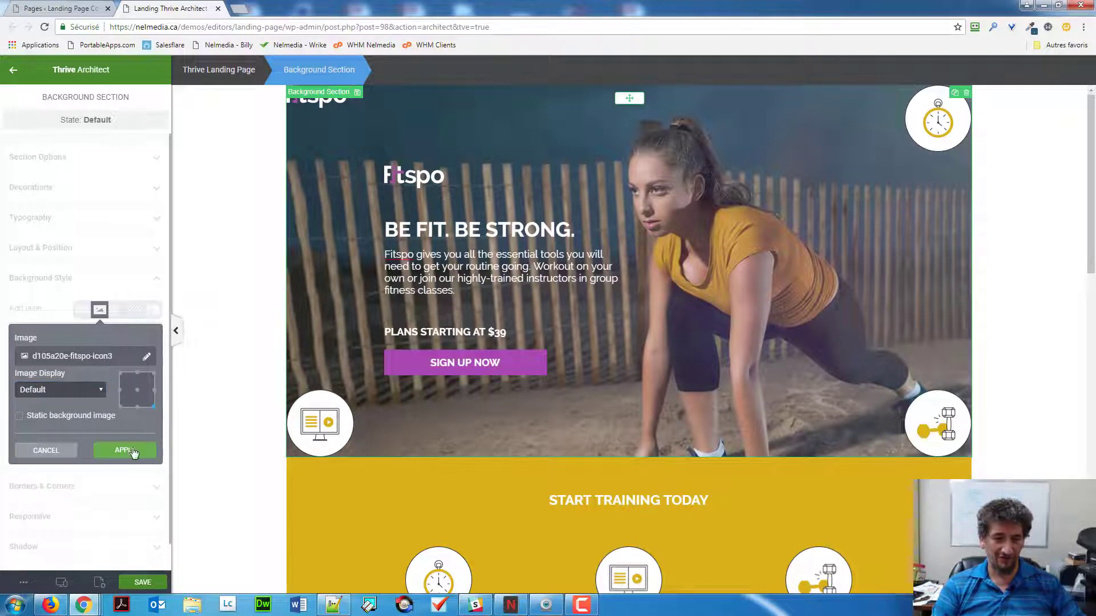
{"action": "left_click", "coordinate": [124, 450]}
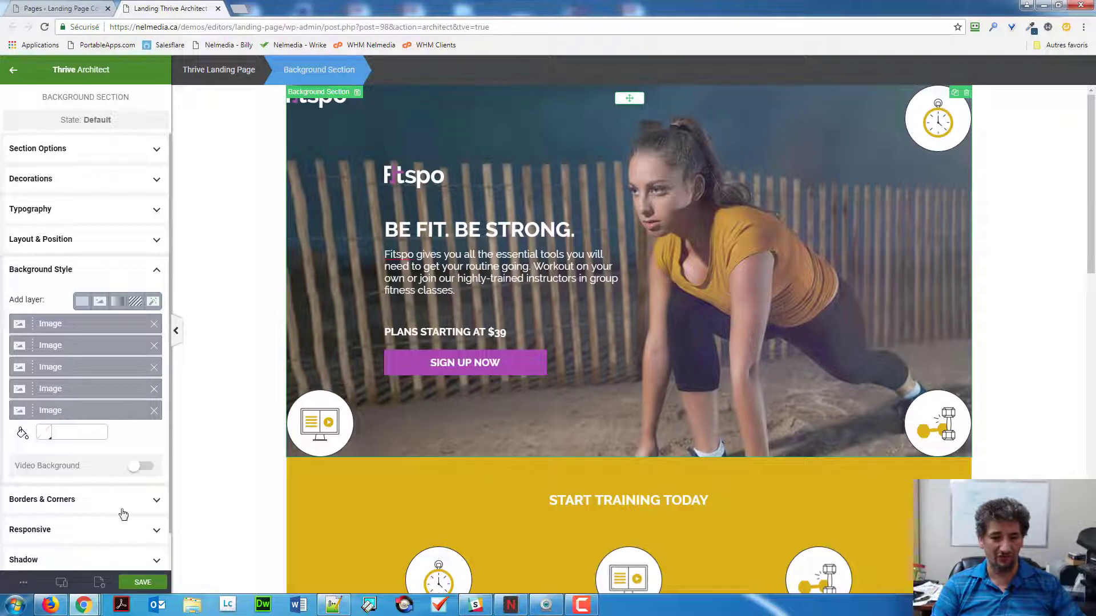
Step: Check the hero section's background layers in the mobile view, return to the desktop view and review the page
{"action": "mouse_move", "coordinate": [65, 583]}
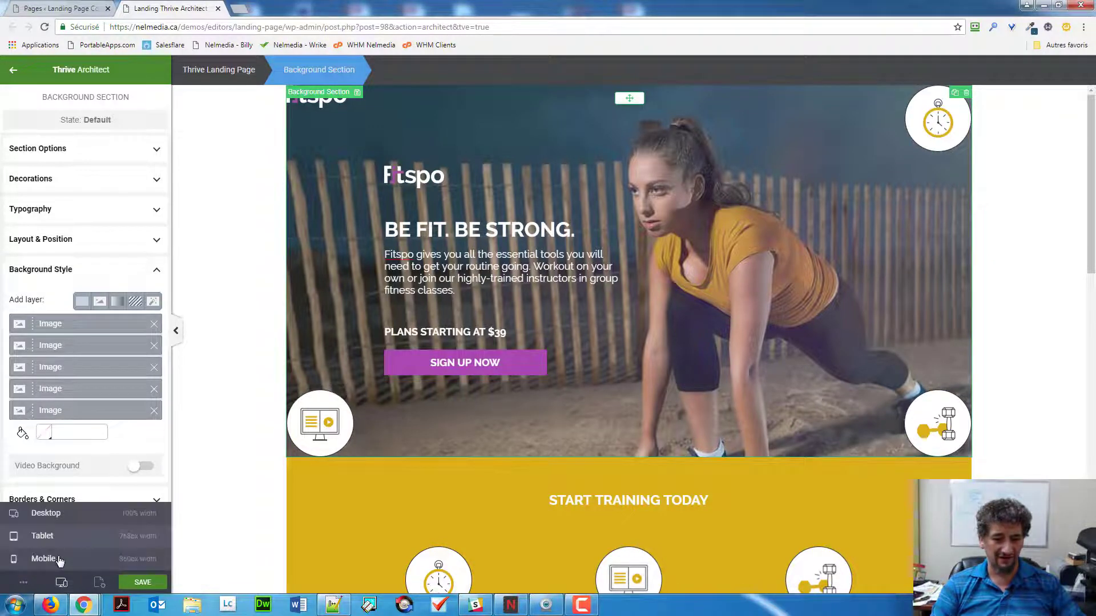
{"action": "left_click", "coordinate": [63, 550]}
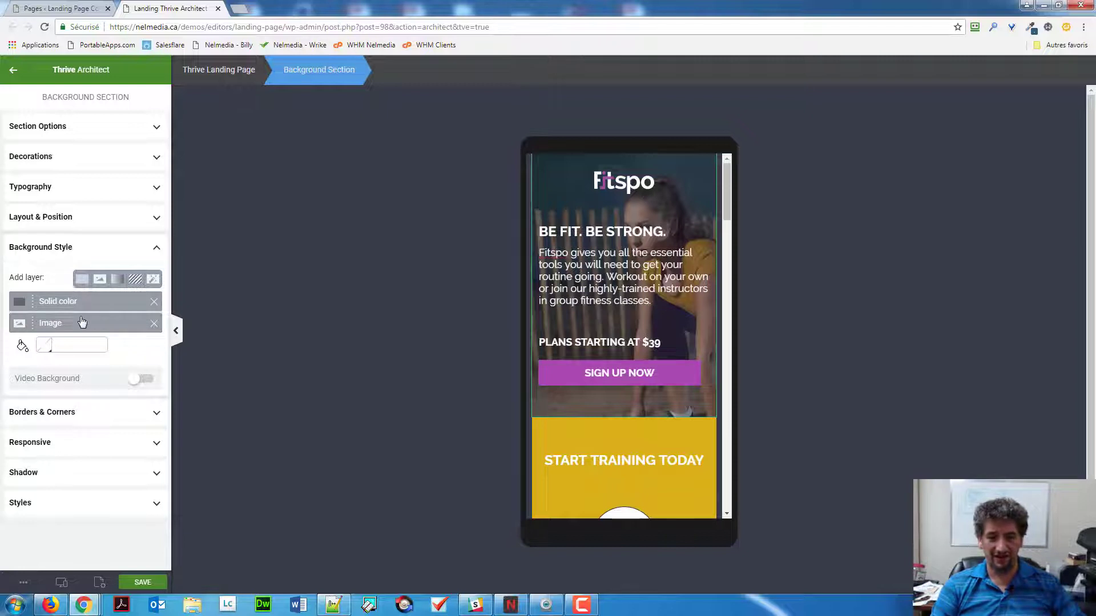
{"action": "left_click", "coordinate": [62, 583]}
{"action": "left_click", "coordinate": [46, 513]}
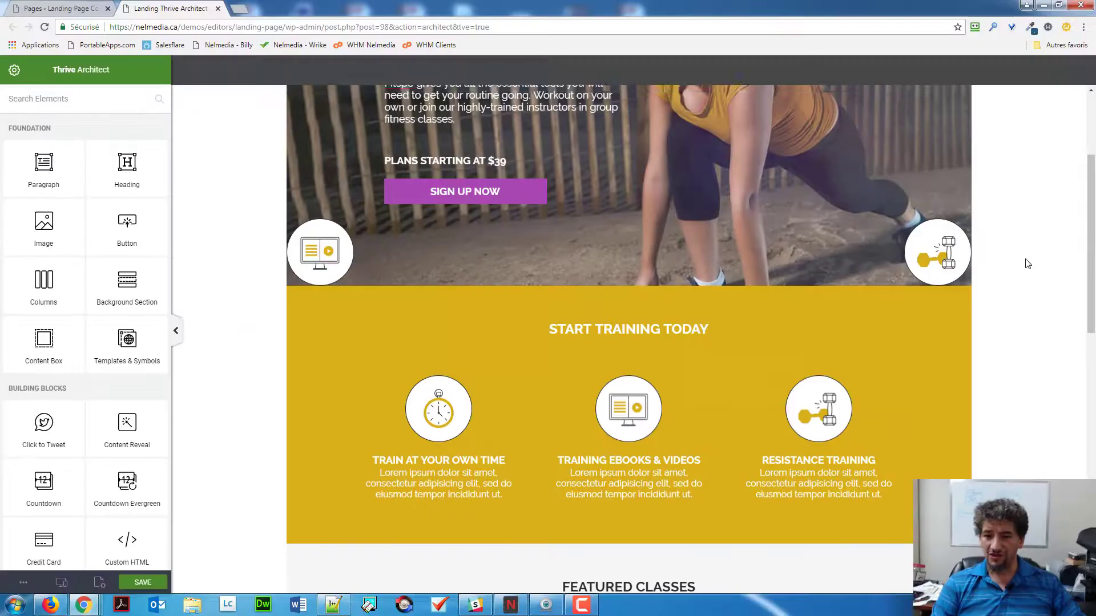
{"action": "scroll", "coordinate": [1025, 263], "scroll_direction": "down", "scroll_amount": 3}
{"action": "scroll", "coordinate": [1026, 264], "scroll_direction": "up", "scroll_amount": 3}
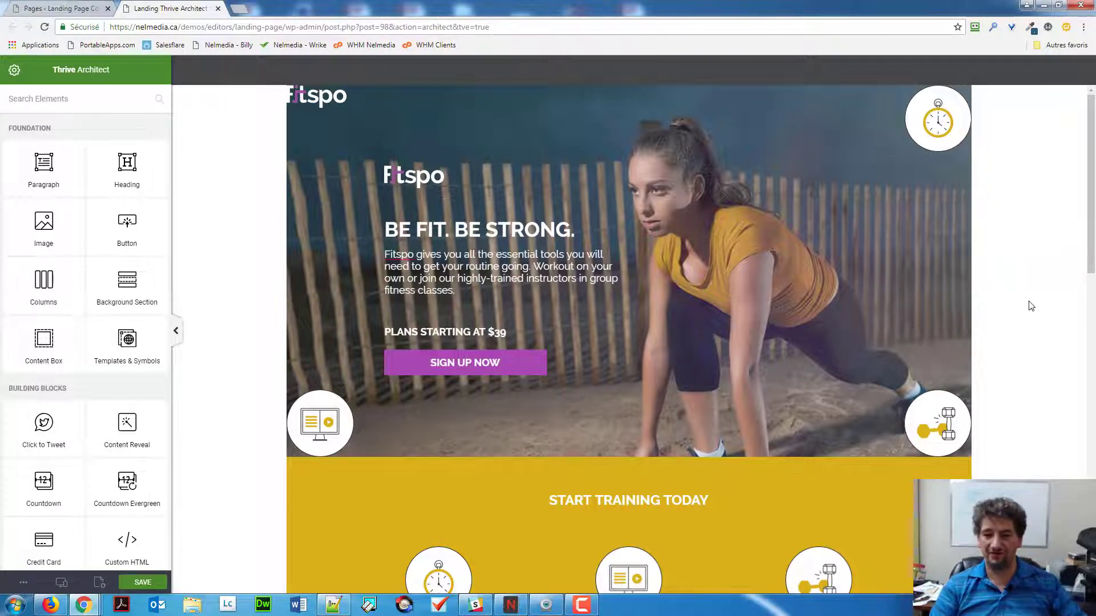
Step: Review the remaining sections of the Fitspo landing page down to the footer and return to its beginning
{"action": "scroll", "coordinate": [847, 279], "scroll_direction": "down", "scroll_amount": 10}
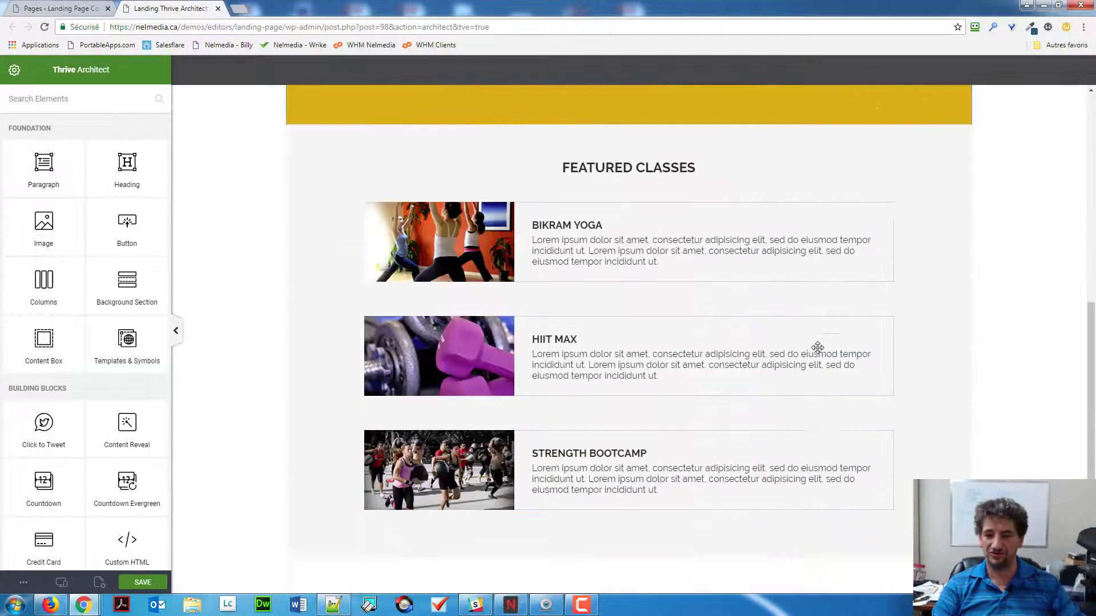
{"action": "scroll", "coordinate": [822, 361], "scroll_direction": "down", "scroll_amount": 3}
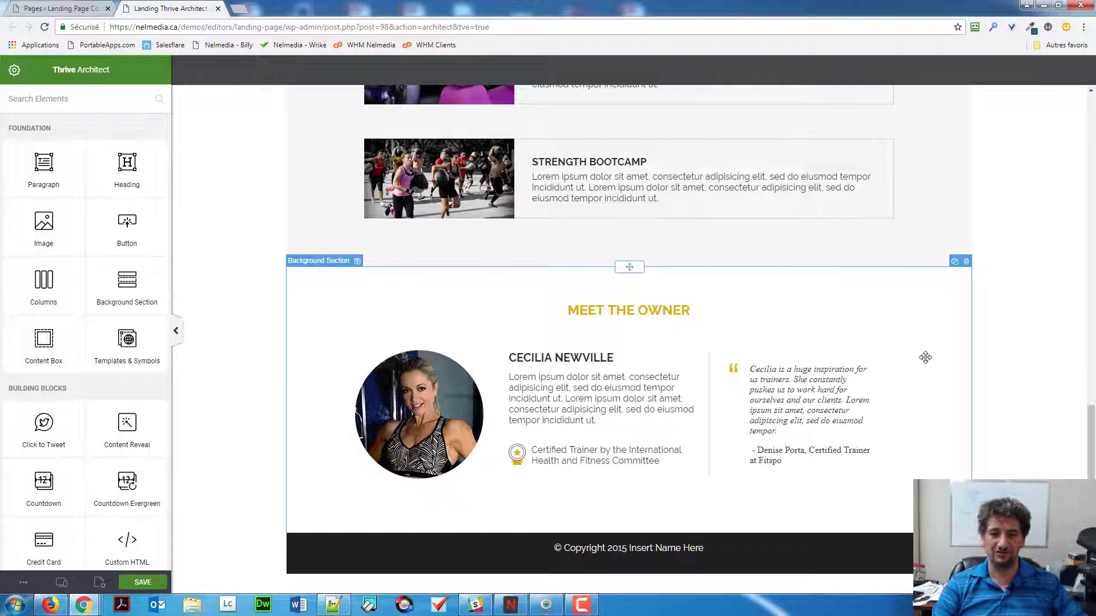
{"action": "scroll", "coordinate": [925, 358], "scroll_direction": "up", "scroll_amount": 15}
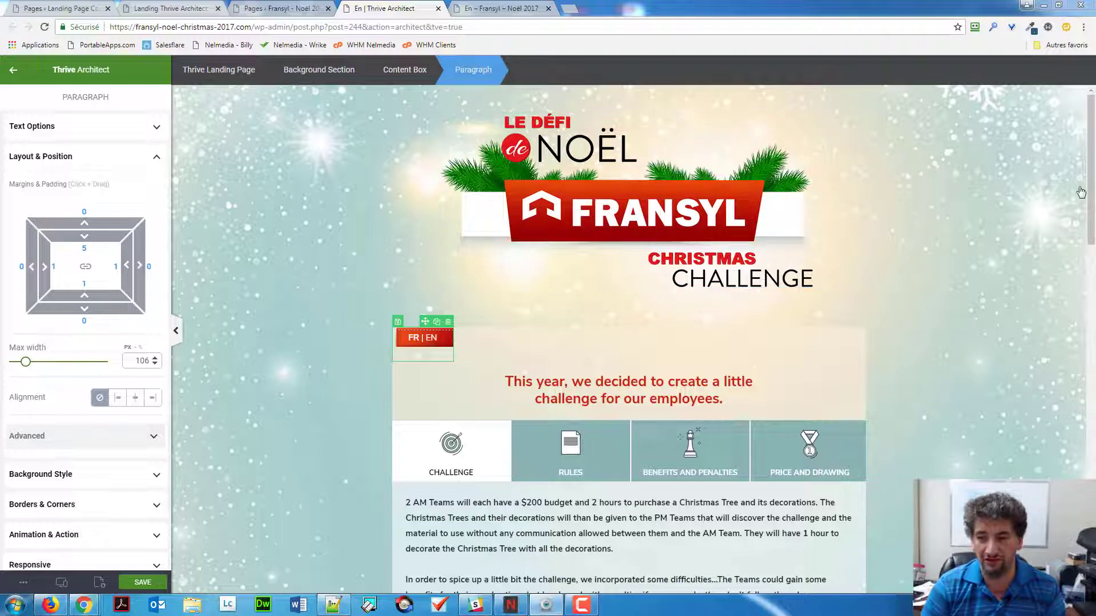
Step: Review the Fransyl Christmas Challenge page from the header through the challenge details to the team voting section
{"action": "left_click_drag", "start_coordinate": [1091, 170], "coordinate": [1064, 255]}
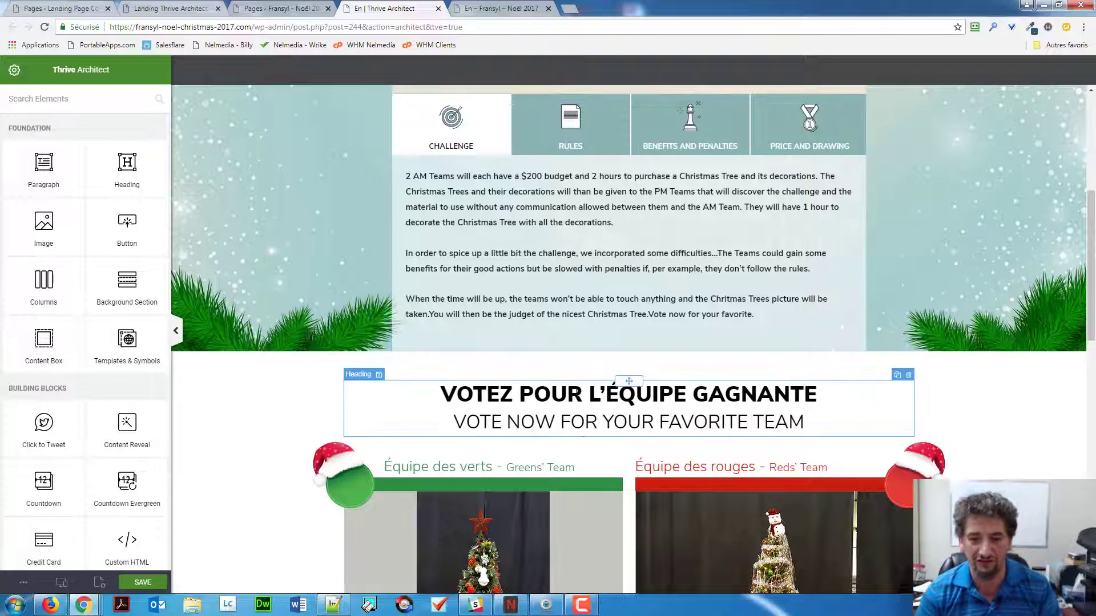
{"action": "scroll", "coordinate": [680, 478], "scroll_direction": "down", "scroll_amount": 1}
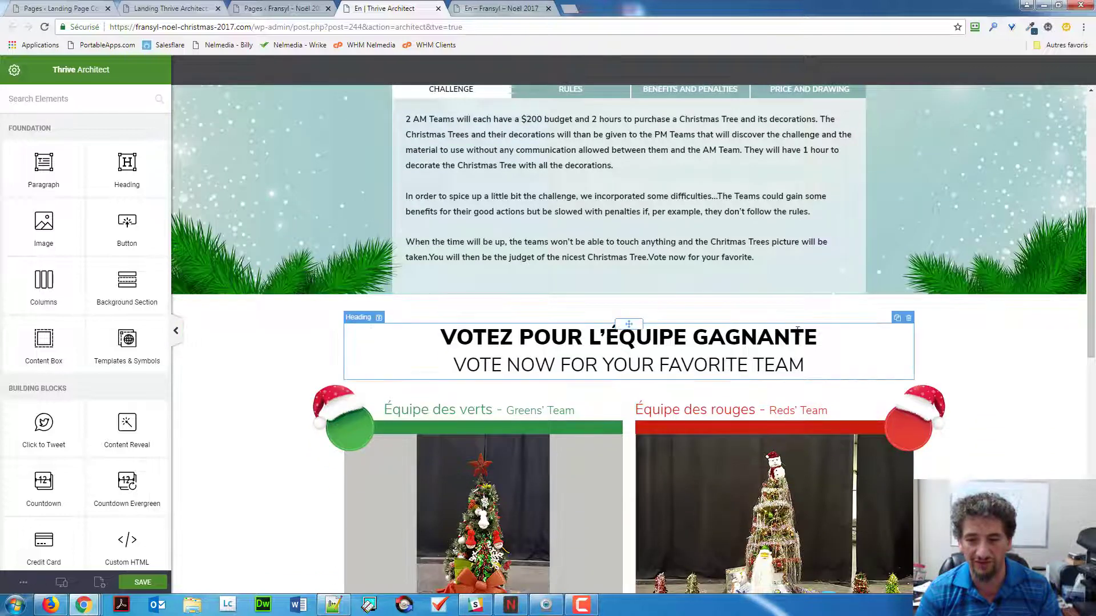
{"action": "scroll", "coordinate": [793, 333], "scroll_direction": "up", "scroll_amount": 4}
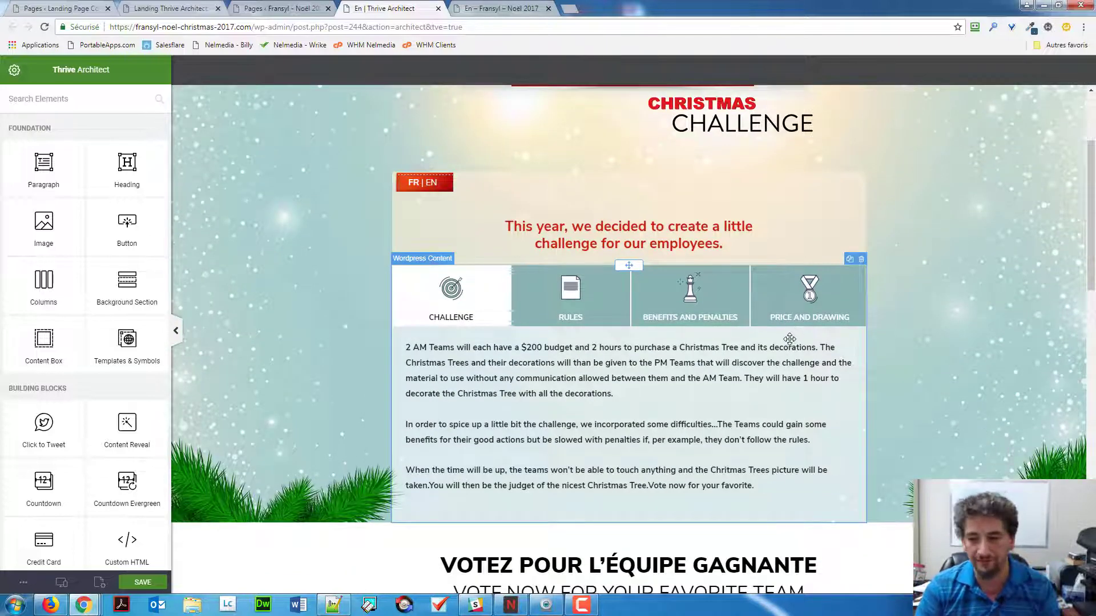
{"action": "scroll", "coordinate": [791, 340], "scroll_direction": "up", "scroll_amount": 3}
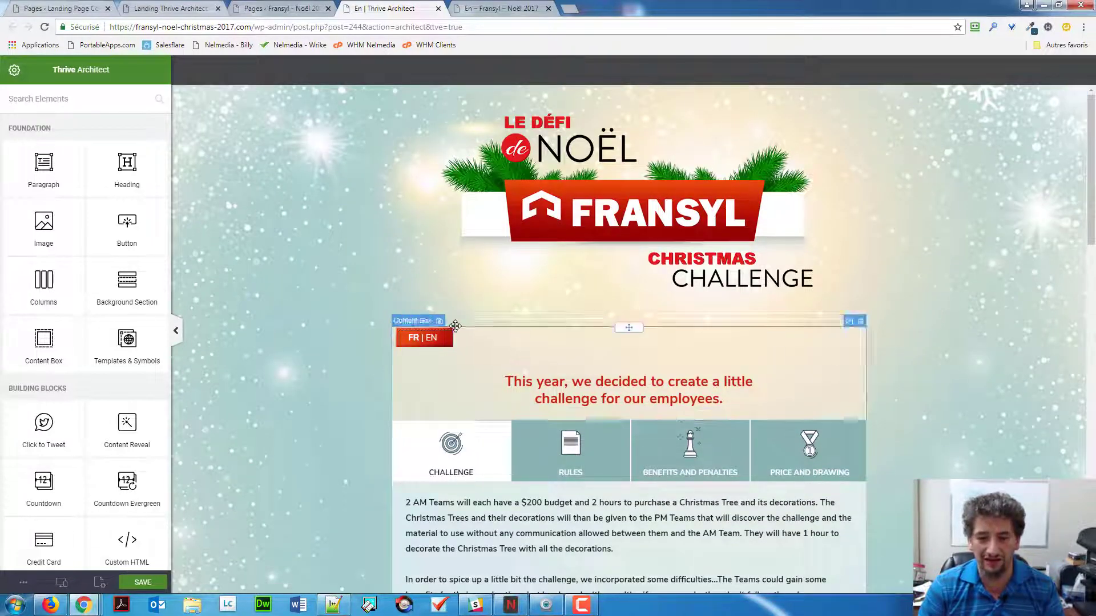
Step: Set the FR | EN language paragraph's position to Absolute and open its position offsets for editing
{"action": "left_click", "coordinate": [428, 336]}
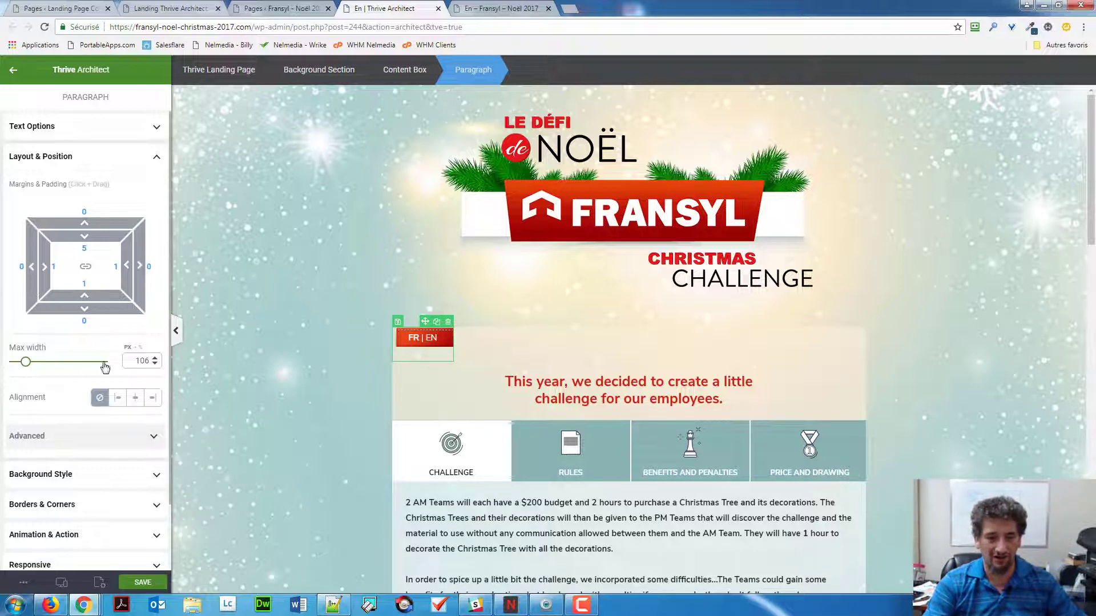
{"action": "left_click", "coordinate": [62, 435]}
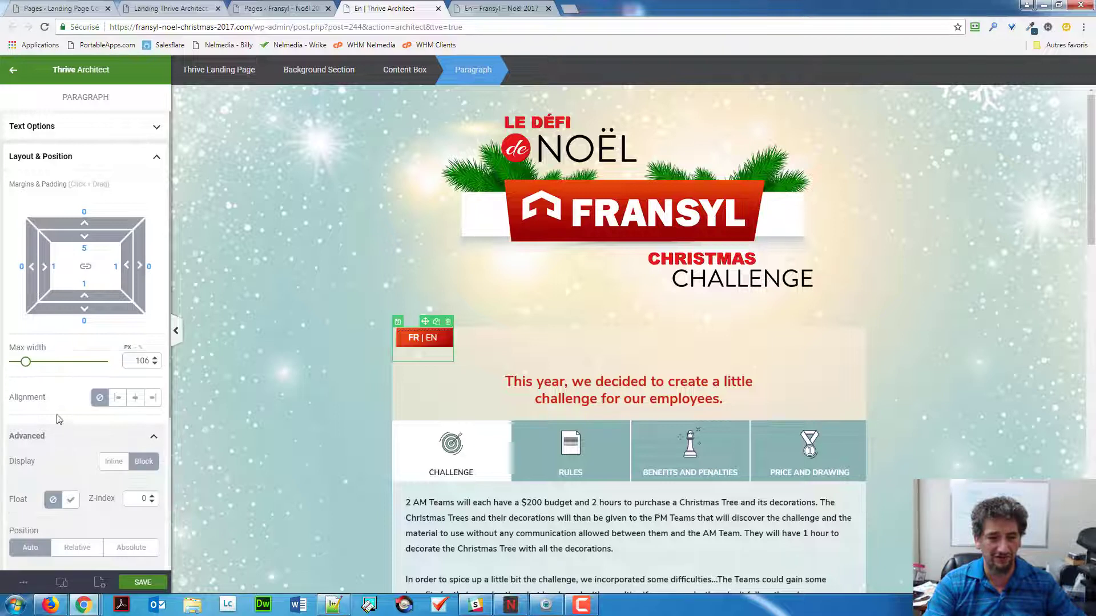
{"action": "scroll", "coordinate": [9, 379], "scroll_direction": "down", "scroll_amount": 2}
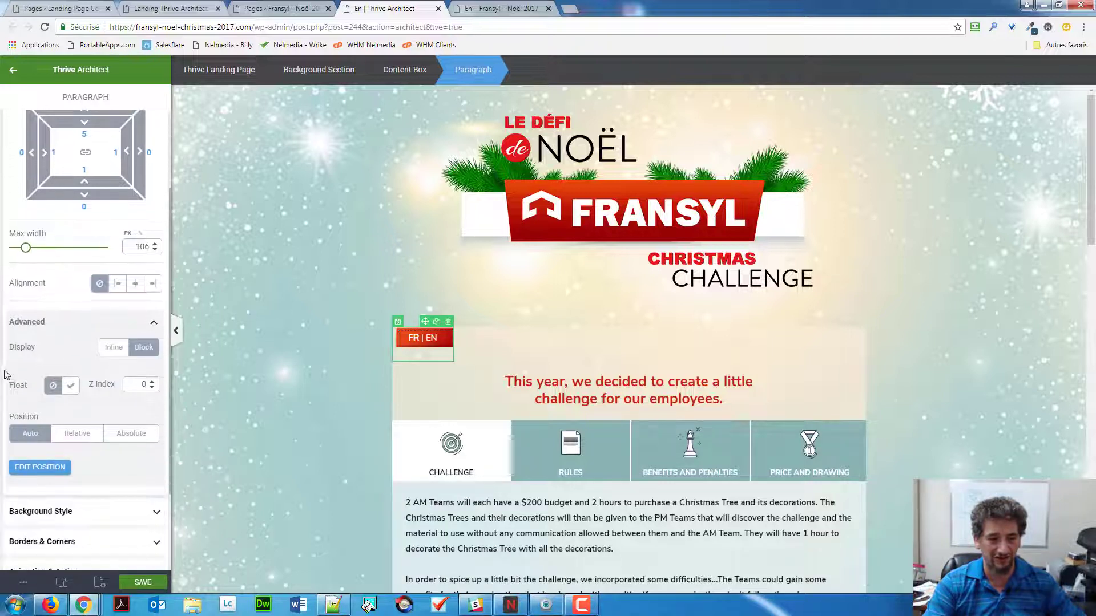
{"action": "scroll", "coordinate": [51, 400], "scroll_direction": "down", "scroll_amount": 2}
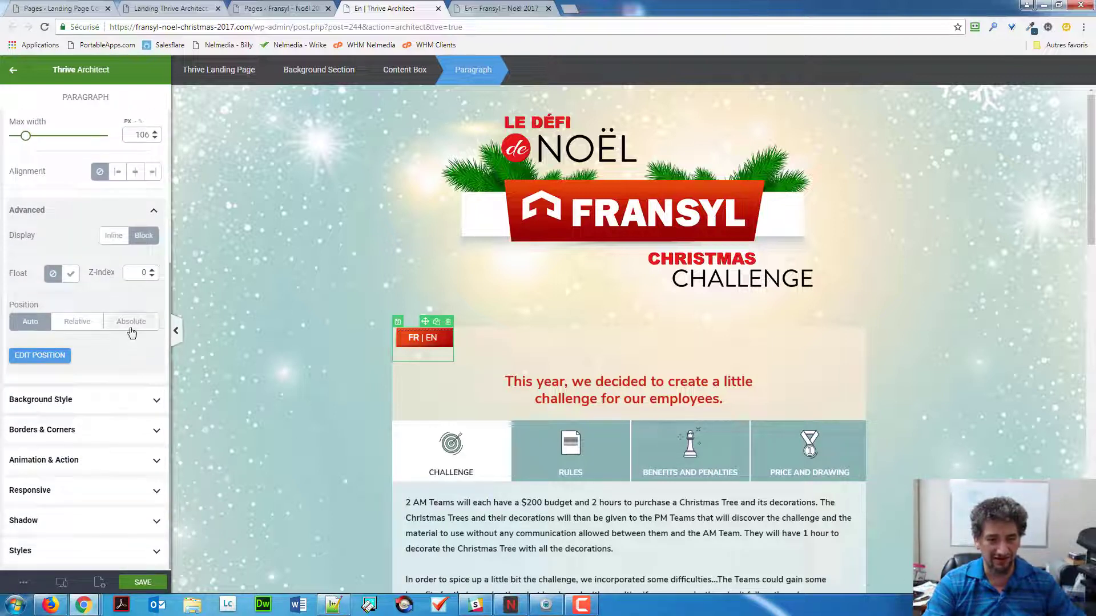
{"action": "left_click", "coordinate": [130, 322]}
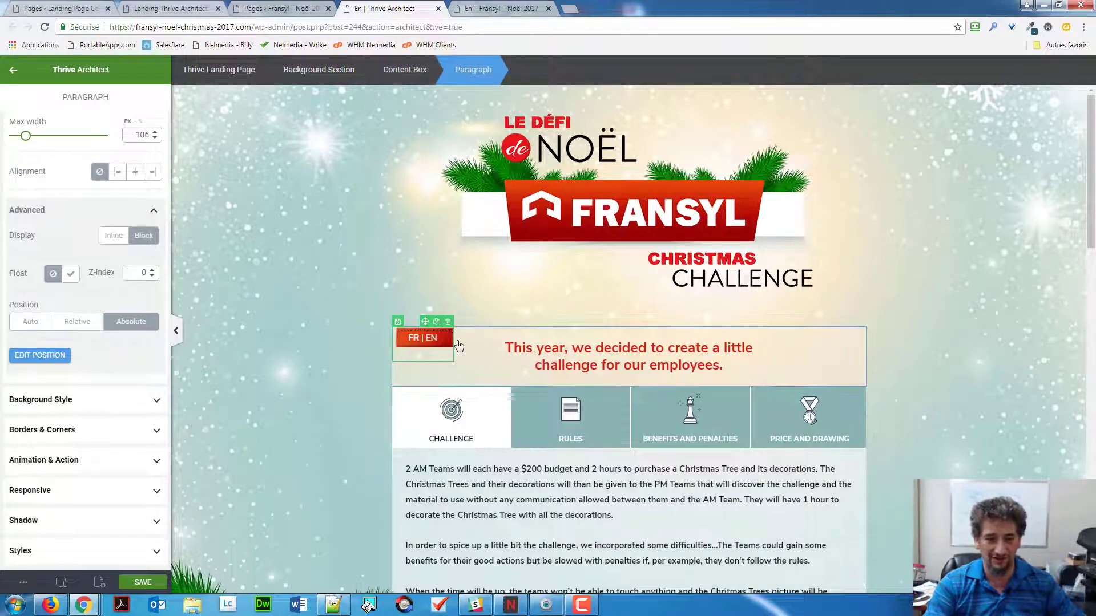
{"action": "left_click", "coordinate": [29, 357]}
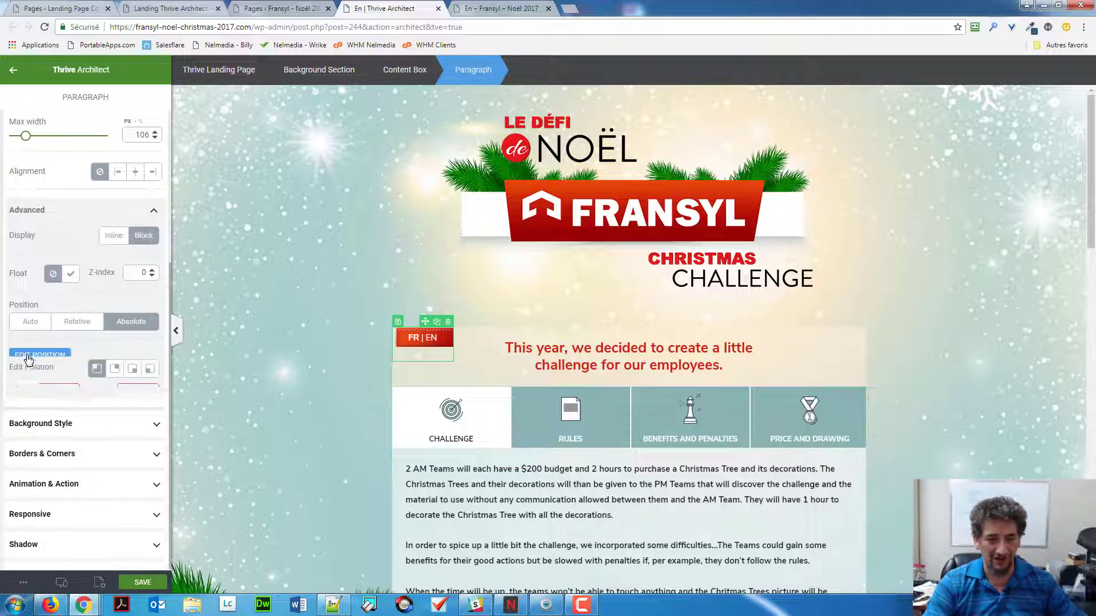
Step: Try anchoring the FR | EN paragraph to each corner of its content box, ending at the top-left corner
{"action": "left_click", "coordinate": [115, 361]}
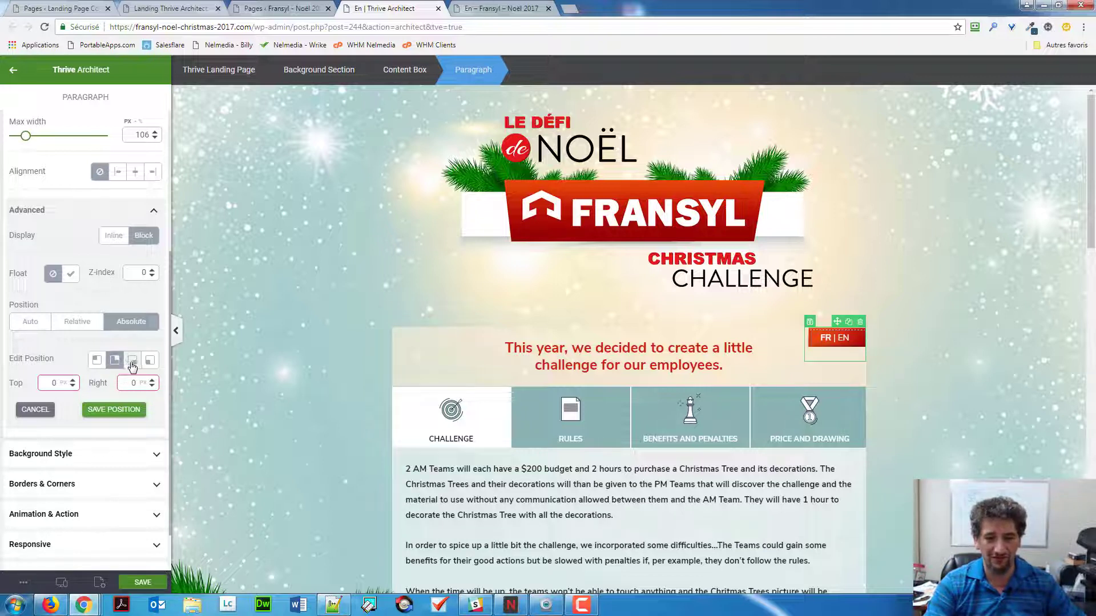
{"action": "left_click", "coordinate": [133, 361]}
{"action": "left_click", "coordinate": [152, 364]}
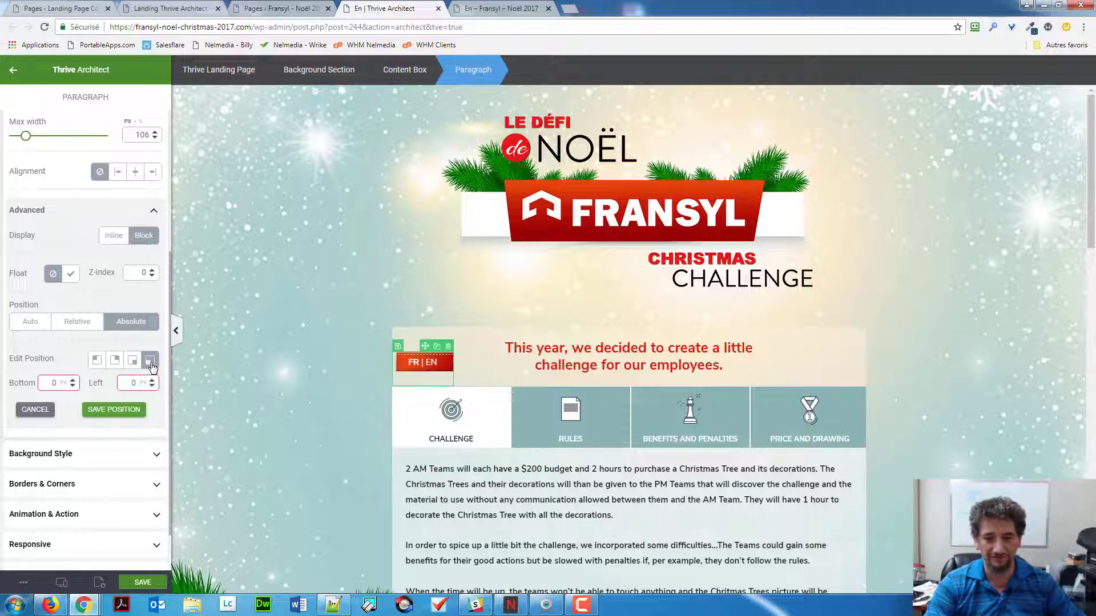
{"action": "left_click", "coordinate": [99, 362]}
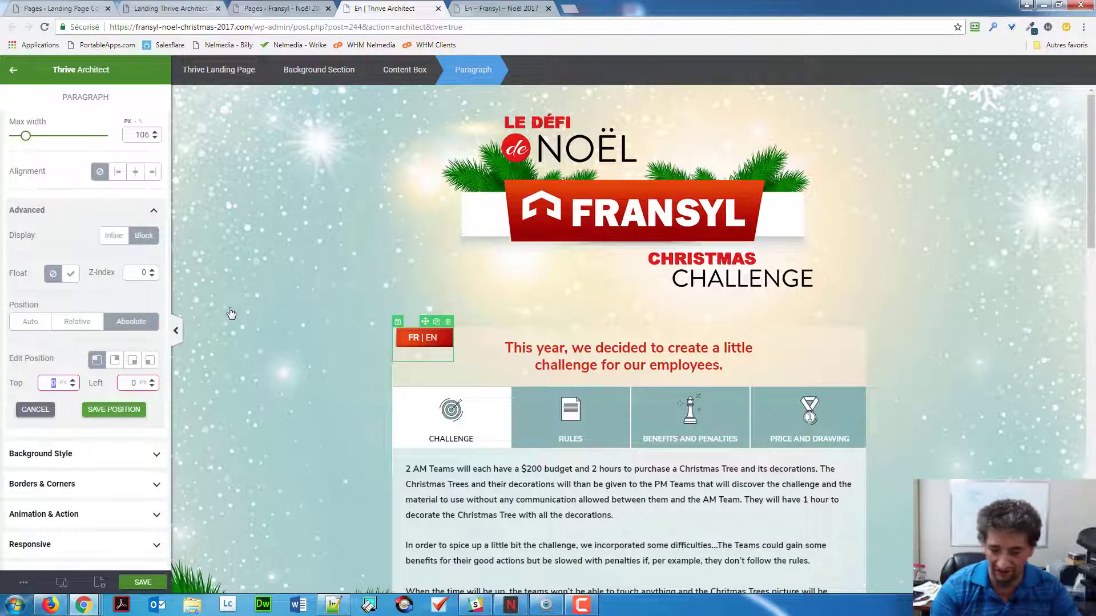
Step: Offset the FR | EN paragraph from the content box's top-left corner by -35 px top and 35 px left
{"action": "type", "text": "-35"}
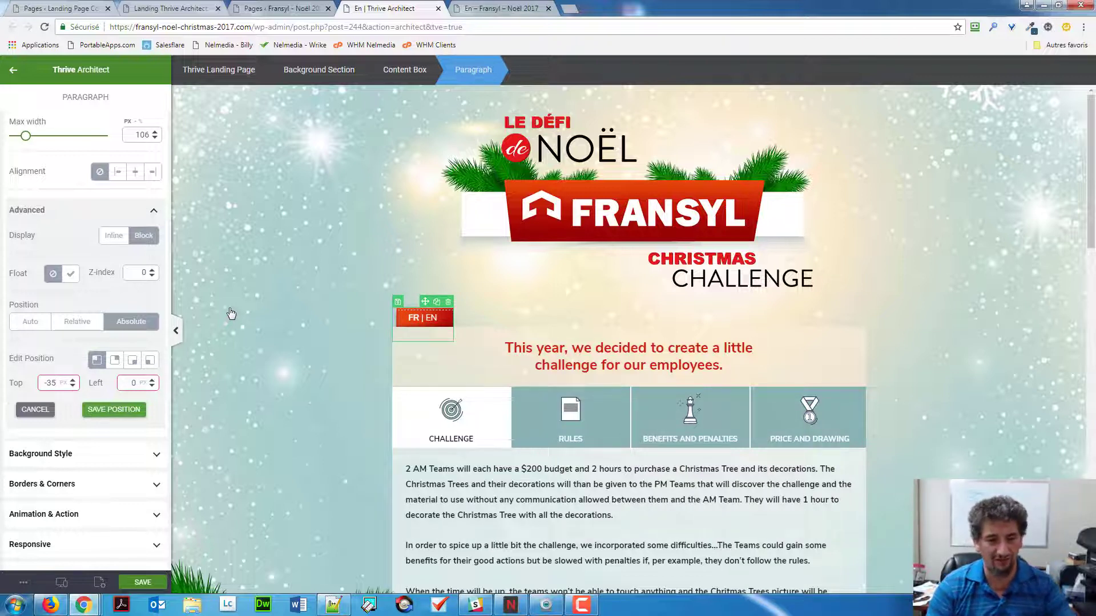
{"action": "left_click", "coordinate": [130, 383]}
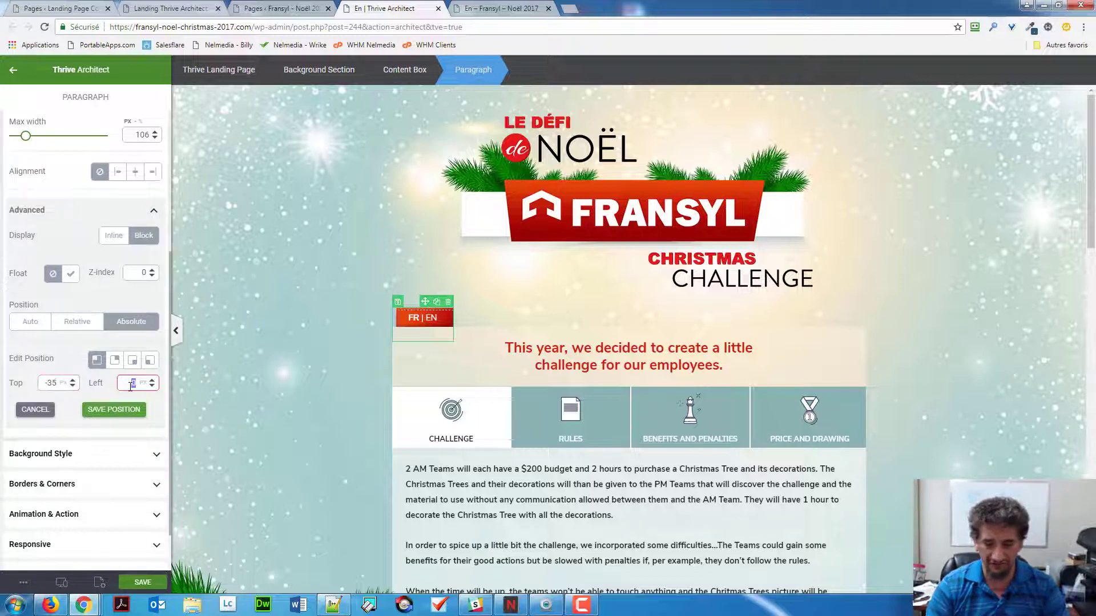
{"action": "type", "text": "35"}
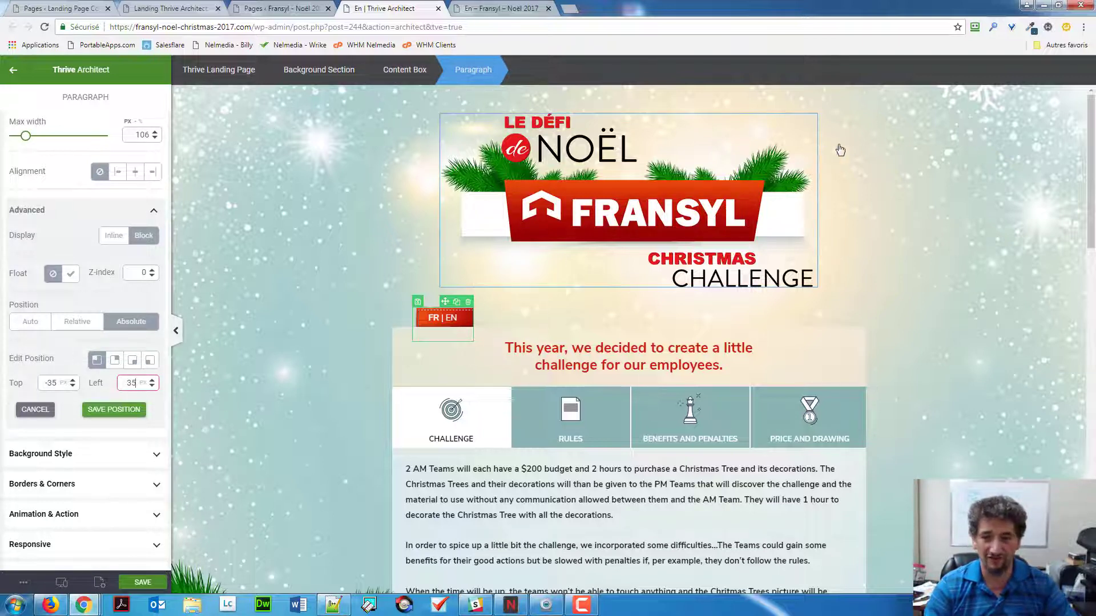
Step: Anchor the FR | EN paragraph to the content box's top-right corner with a -400 px top offset and check it in the tablet view
{"action": "left_click", "coordinate": [115, 359]}
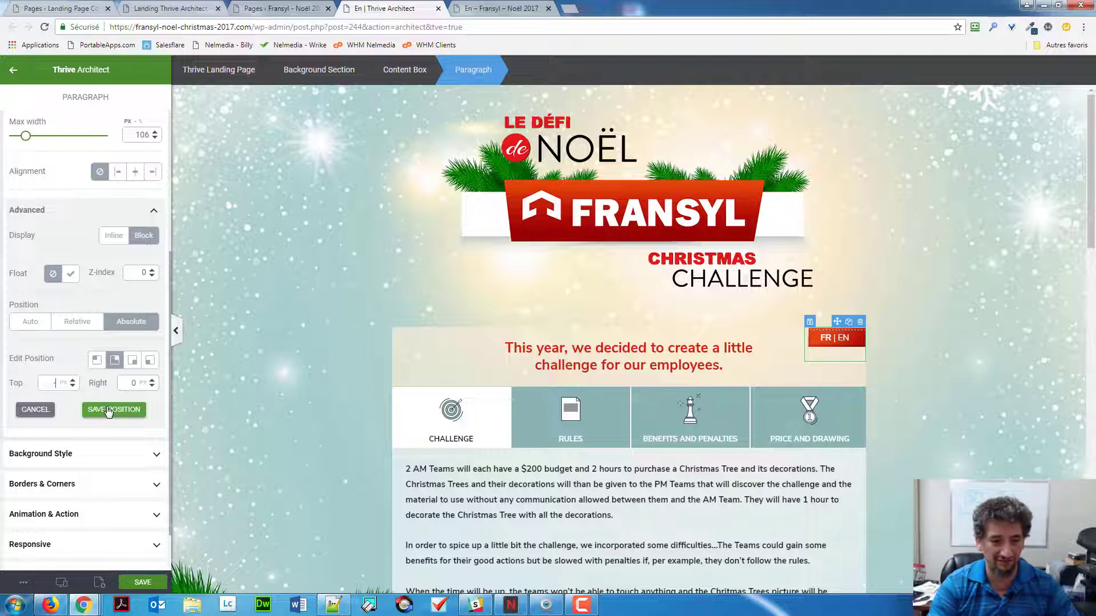
{"action": "type", "text": "-150"}
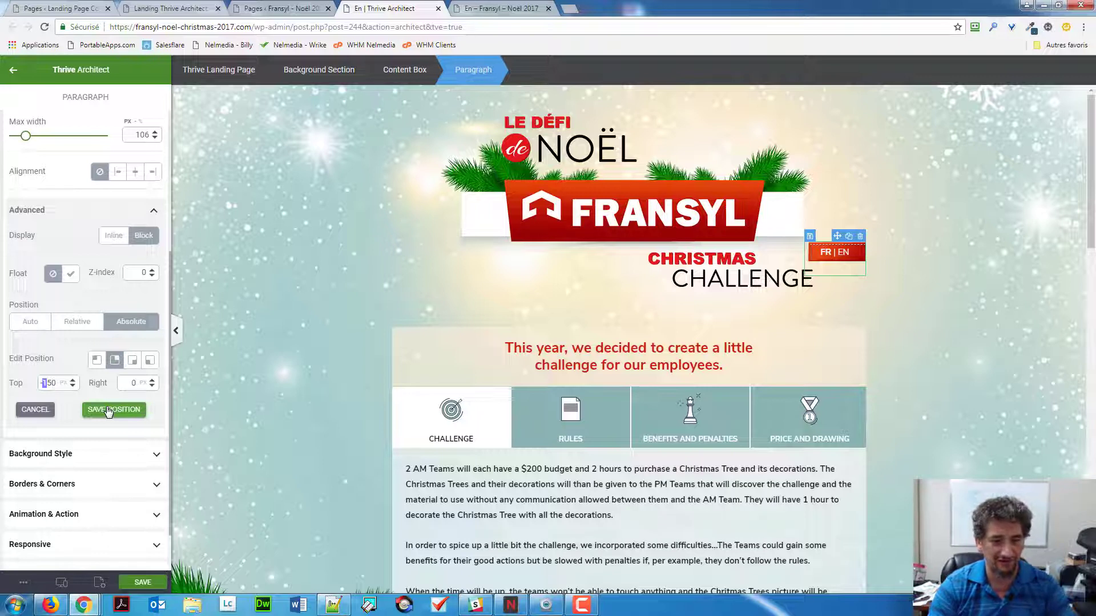
{"action": "type", "text": "3"}
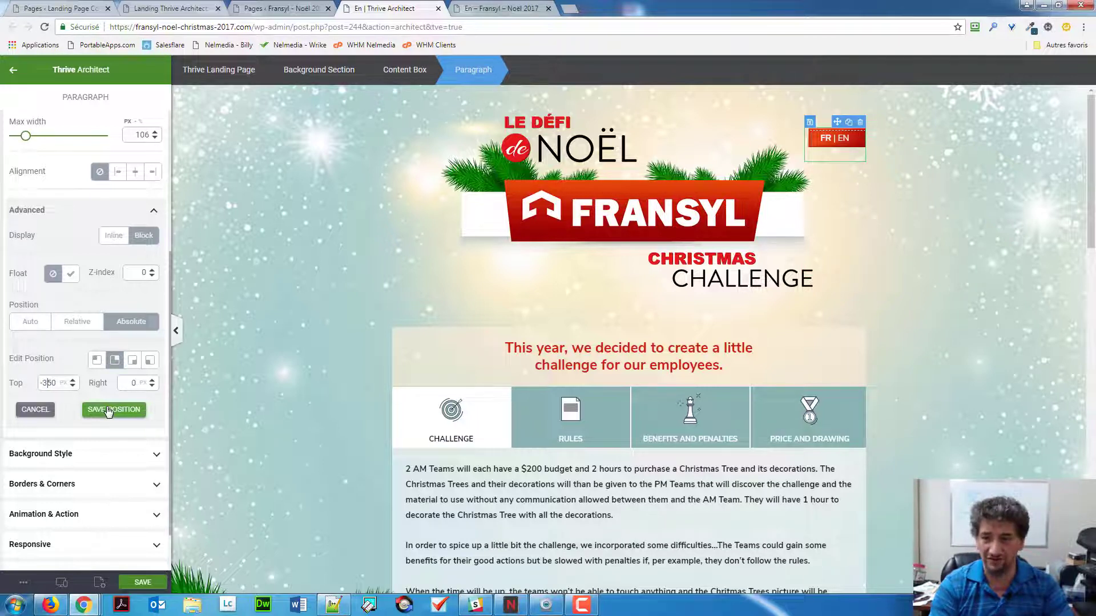
{"action": "key", "text": "shift+Left"}
{"action": "type", "text": "40"}
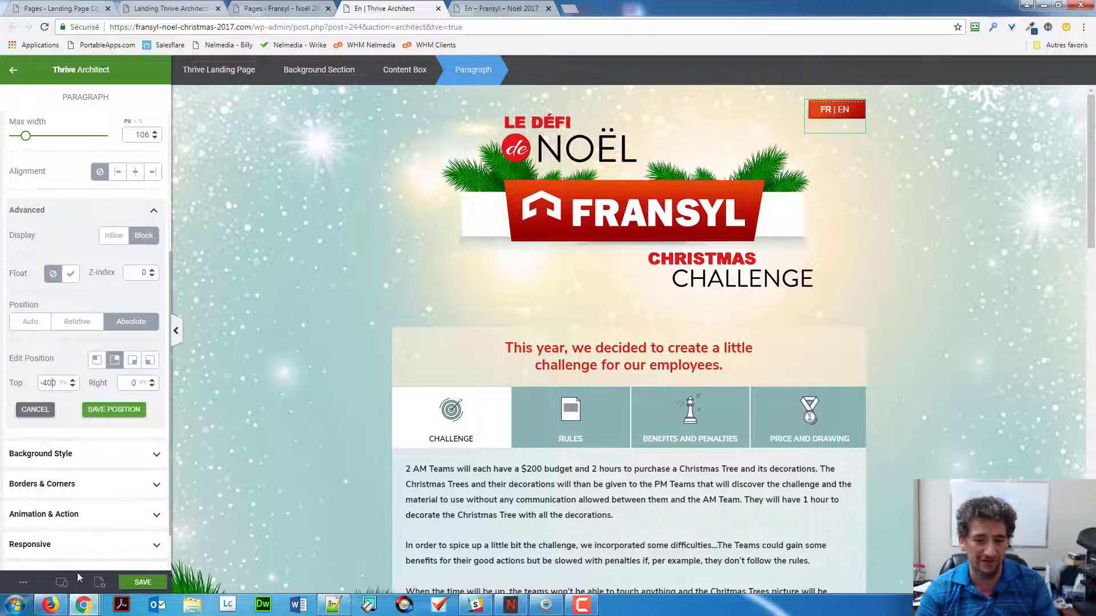
{"action": "mouse_move", "coordinate": [62, 585]}
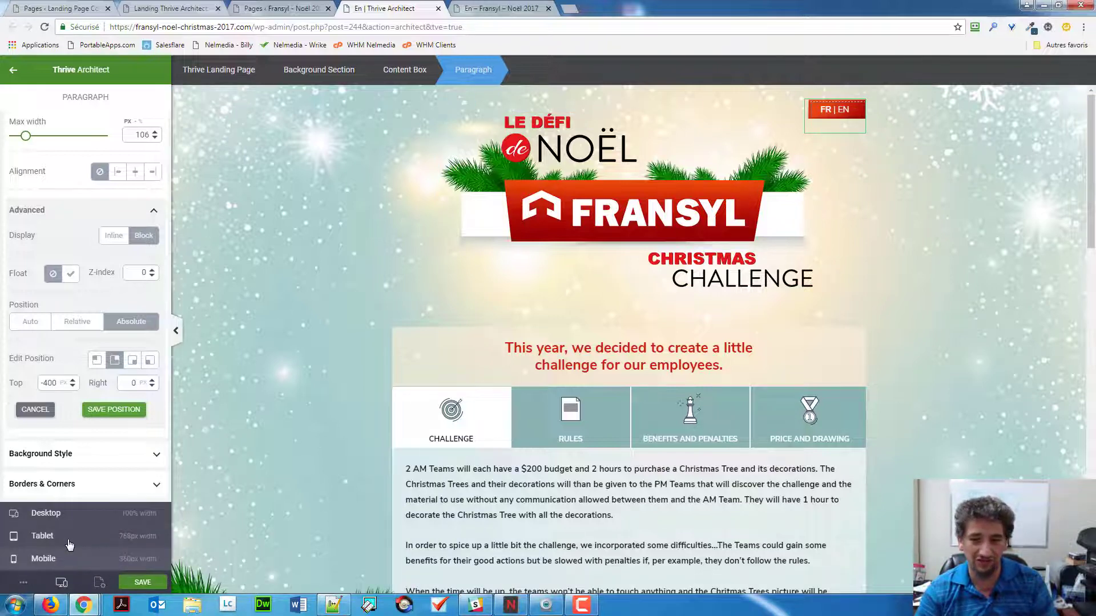
{"action": "left_click", "coordinate": [43, 536]}
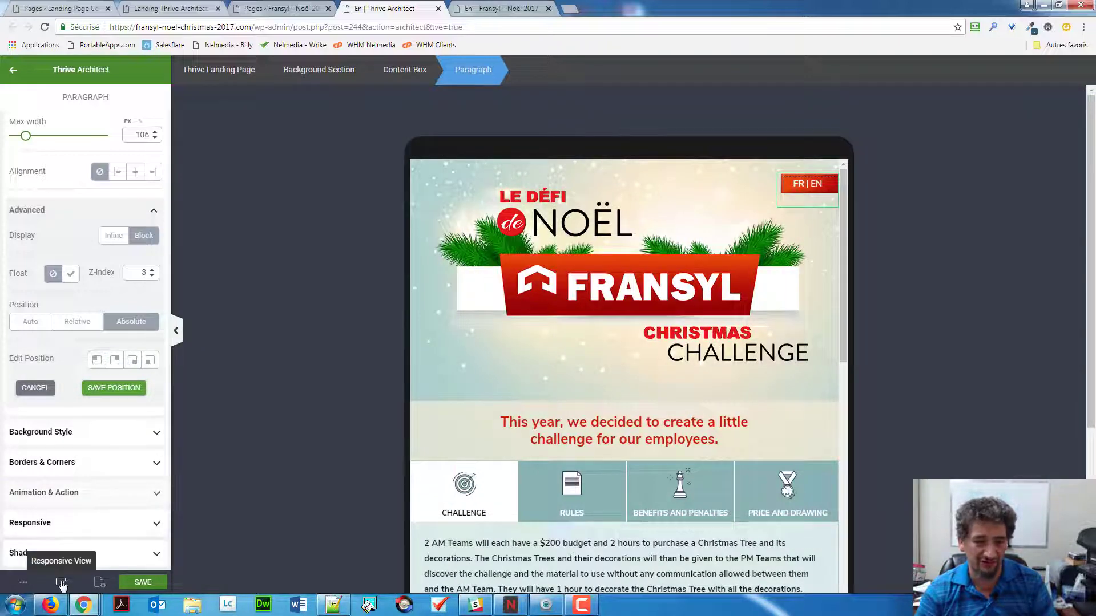
Step: Switch to the mobile view and anchor the FR | EN paragraph to its content box's top-right corner
{"action": "mouse_move", "coordinate": [61, 584]}
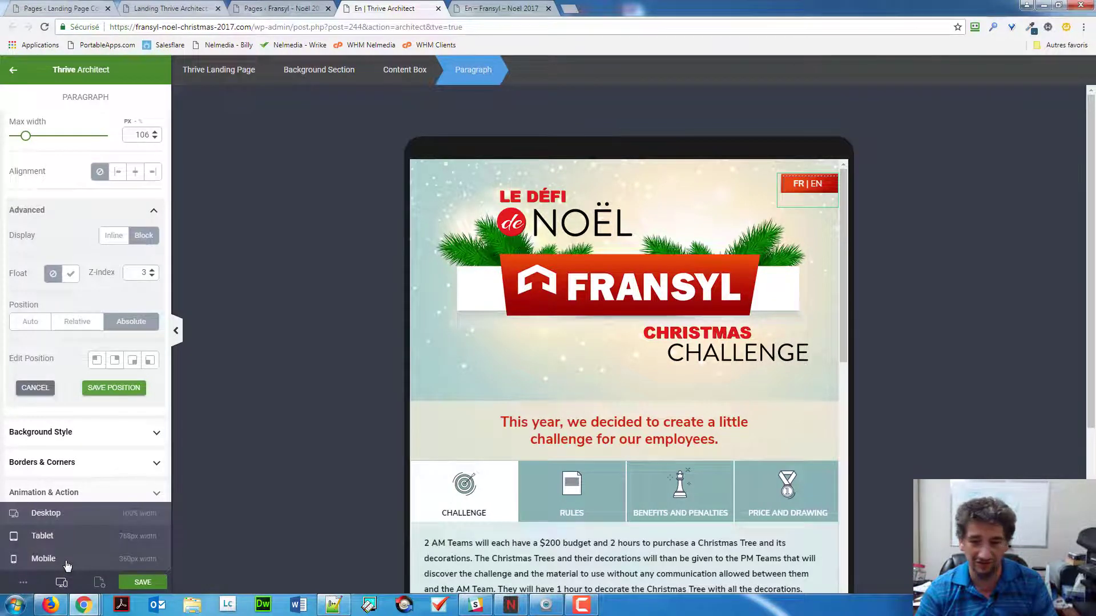
{"action": "left_click", "coordinate": [65, 560]}
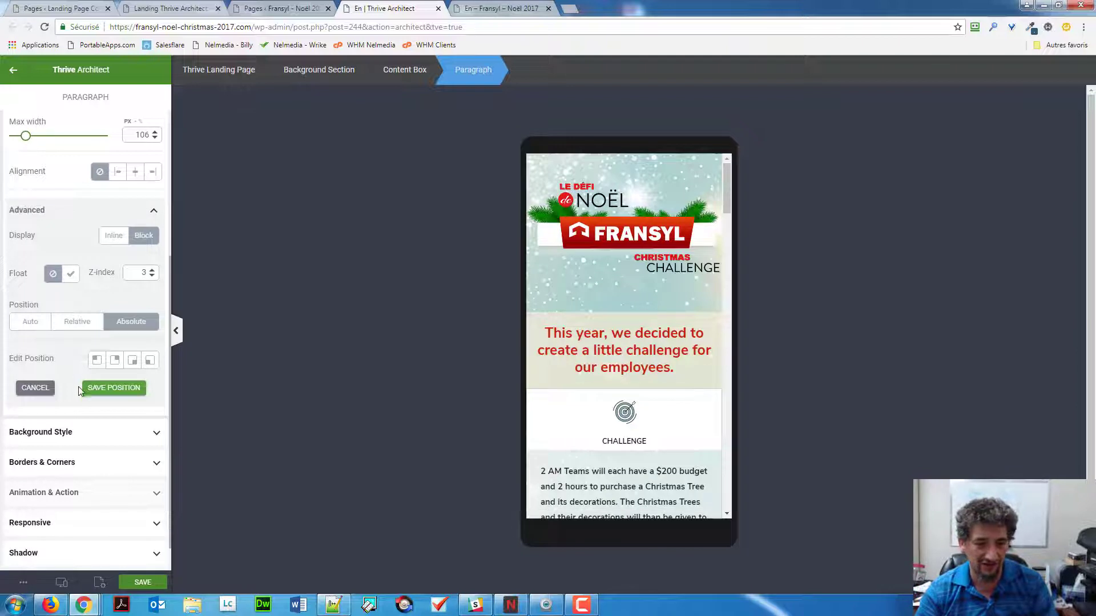
{"action": "left_click", "coordinate": [97, 394]}
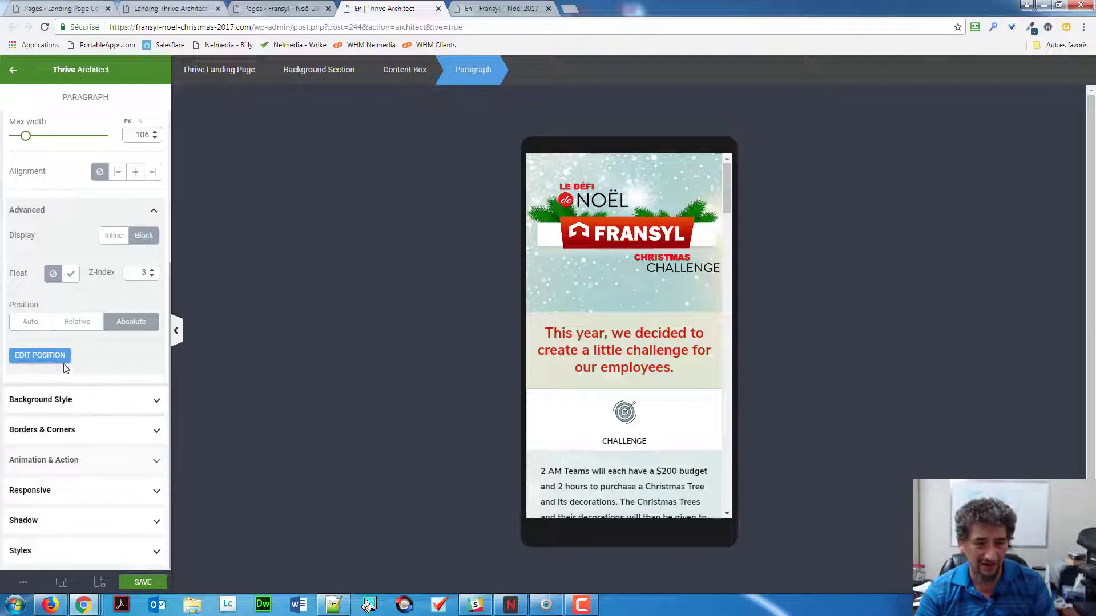
{"action": "left_click", "coordinate": [62, 364]}
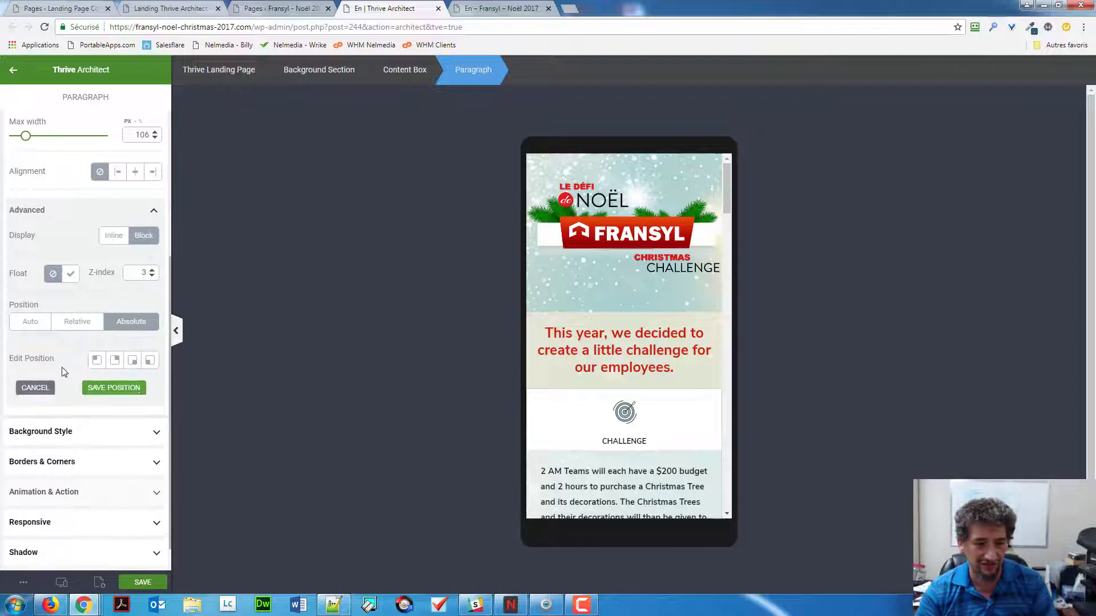
{"action": "left_click", "coordinate": [114, 361]}
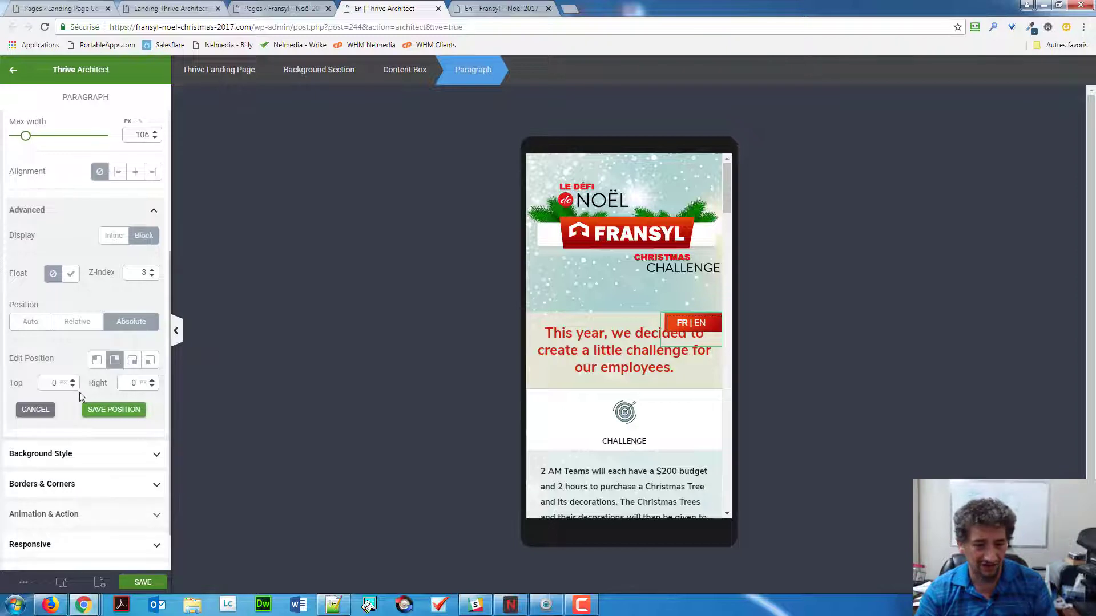
Step: Offset the FR | EN paragraph in the mobile view by -260 px top and 10 px right
{"action": "double_click", "coordinate": [57, 384]}
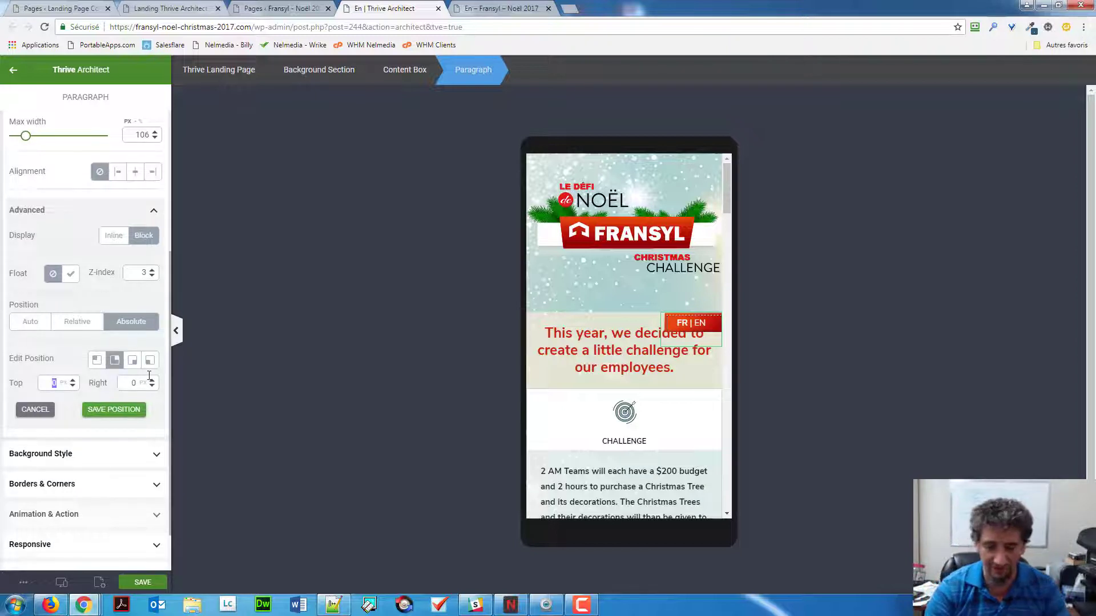
{"action": "type", "text": "-"}
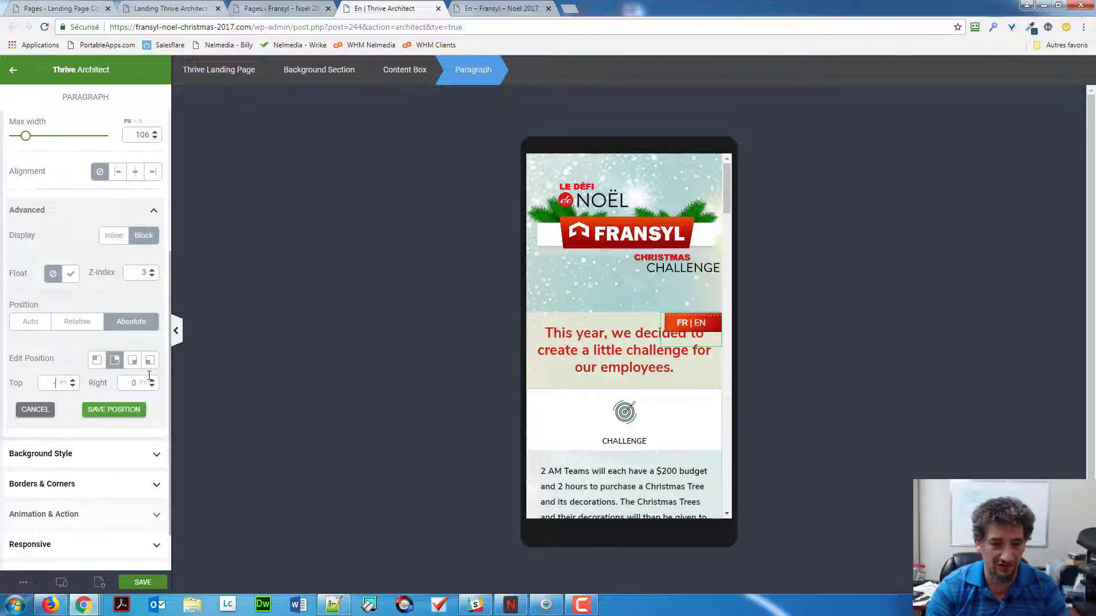
{"action": "type", "text": "200"}
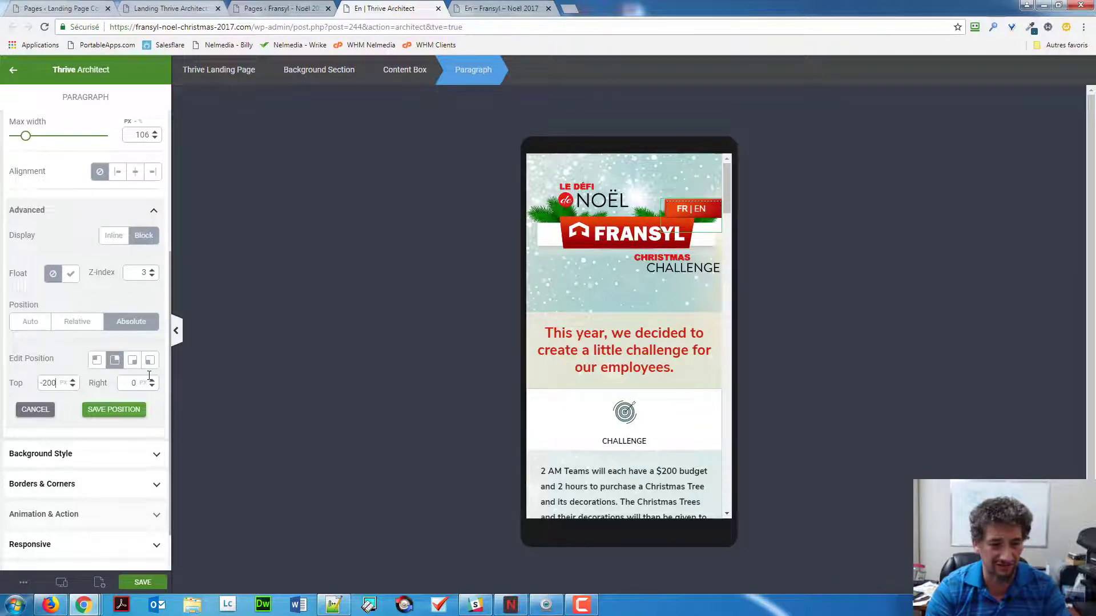
{"action": "type", "text": "5"}
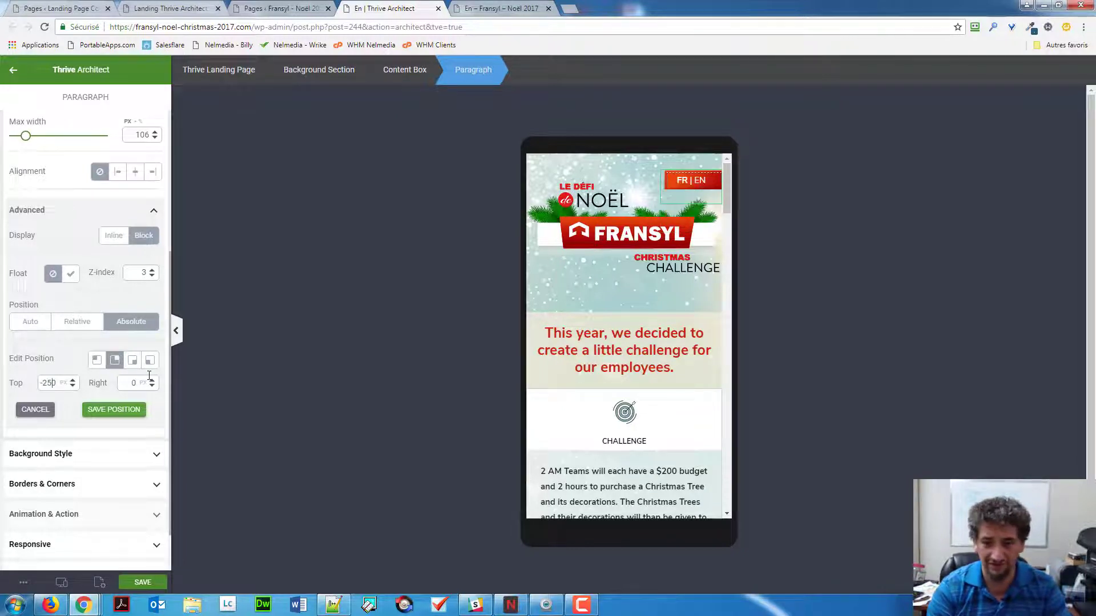
{"action": "key", "text": "shift+Left"}
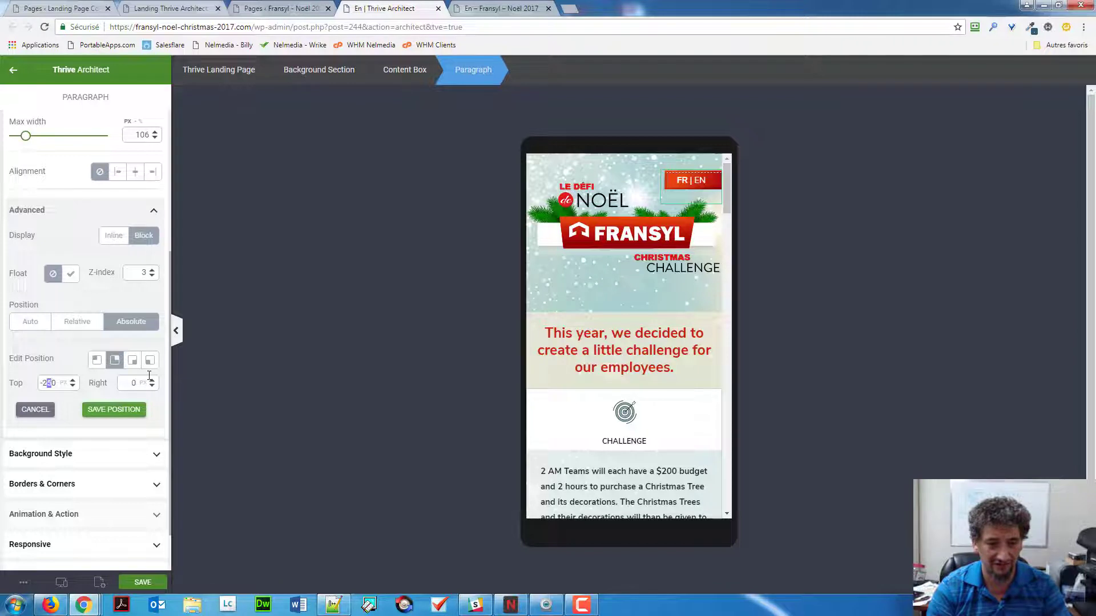
{"action": "type", "text": "6"}
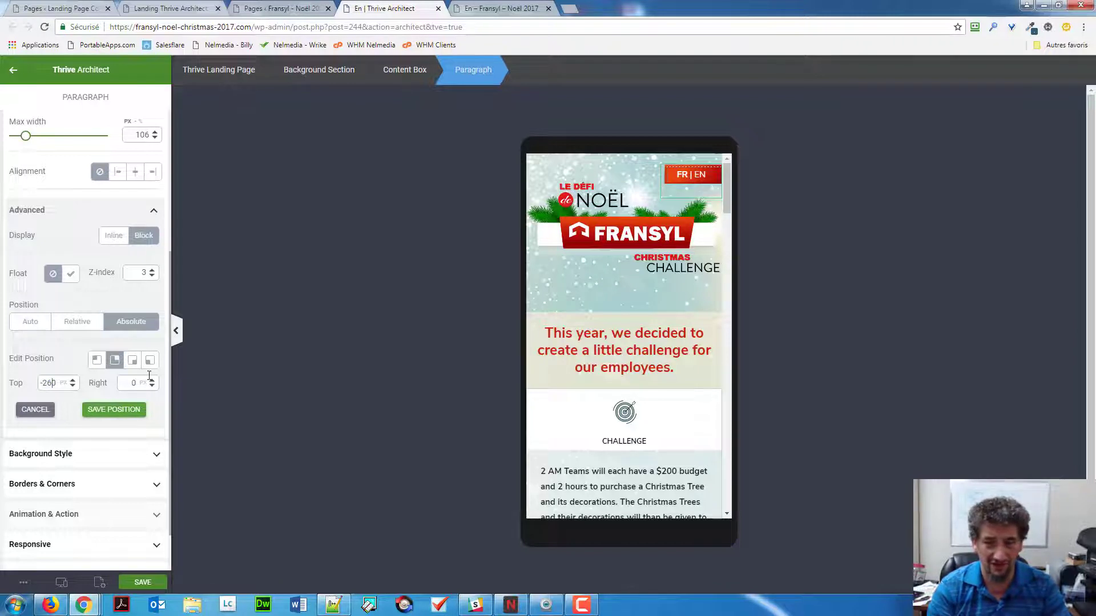
{"action": "key", "text": "Tab"}
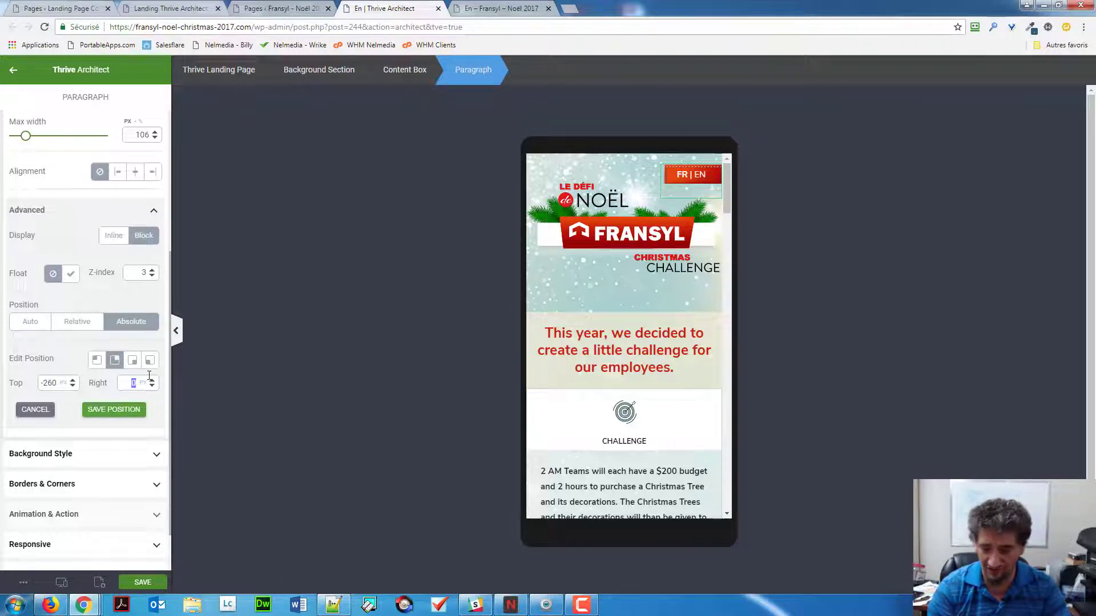
{"action": "type", "text": "10"}
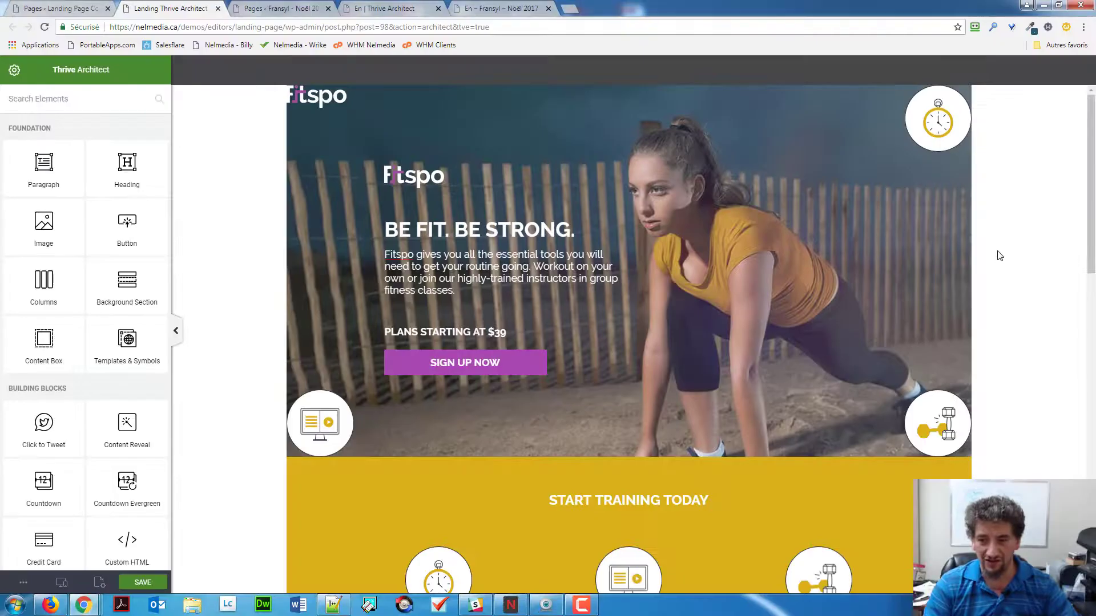
Step: In the Fitspo landing page, left-align the certification badge image under Meet the Owner and turn on its float
{"action": "scroll", "coordinate": [995, 252], "scroll_direction": "down", "scroll_amount": 15}
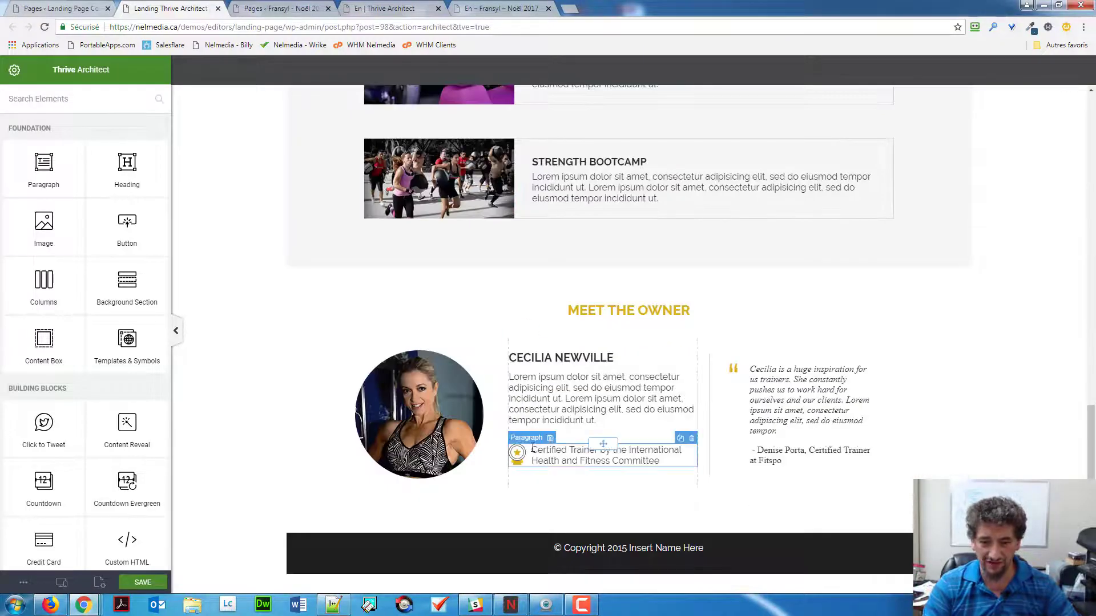
{"action": "left_click", "coordinate": [518, 452]}
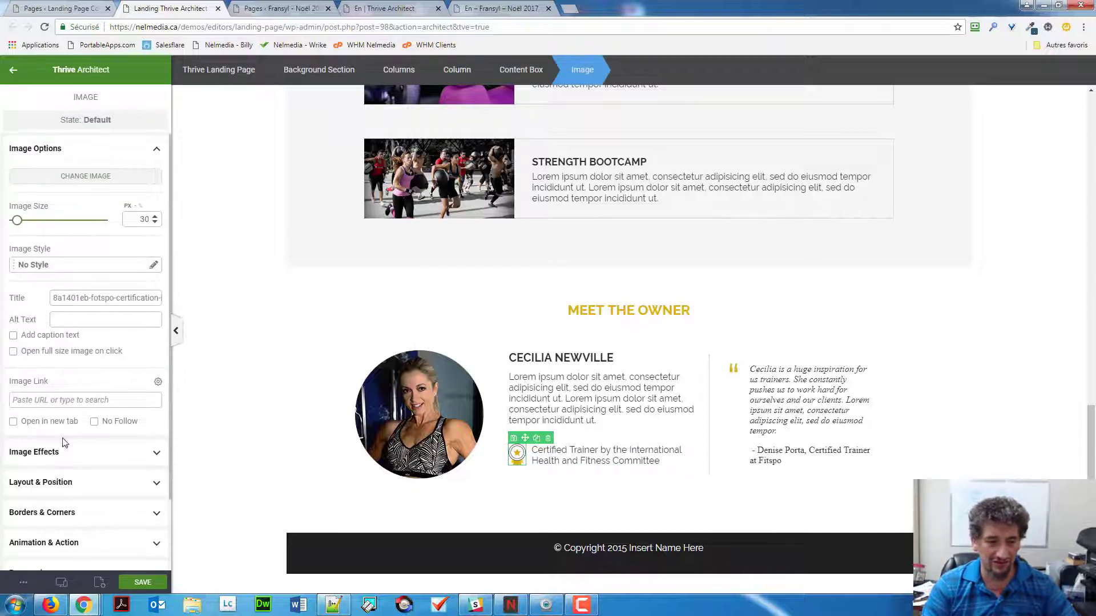
{"action": "left_click", "coordinate": [67, 147]}
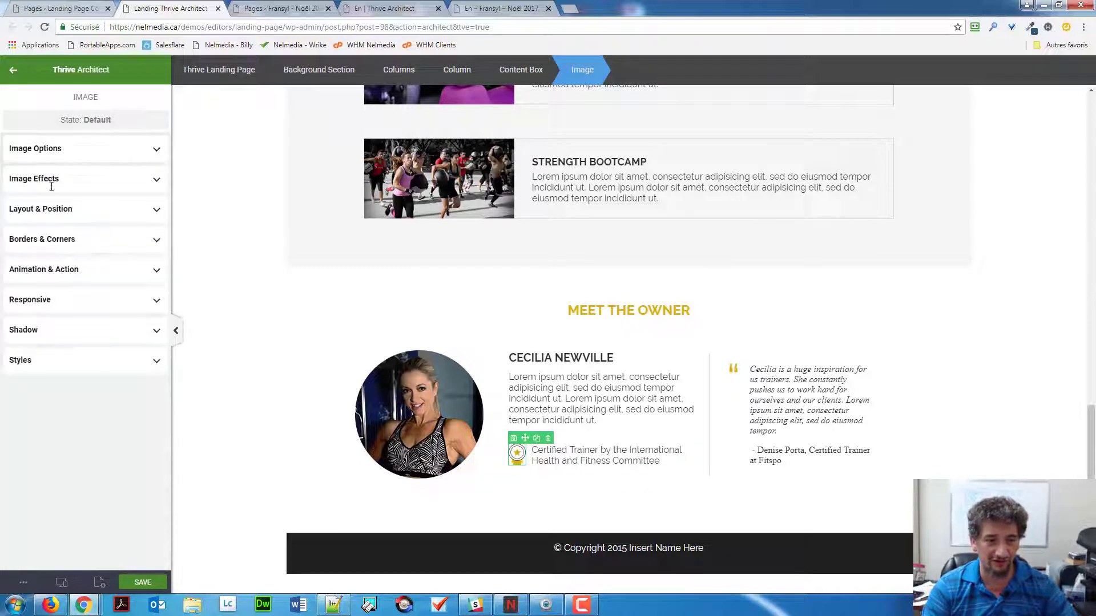
{"action": "left_click", "coordinate": [52, 210]}
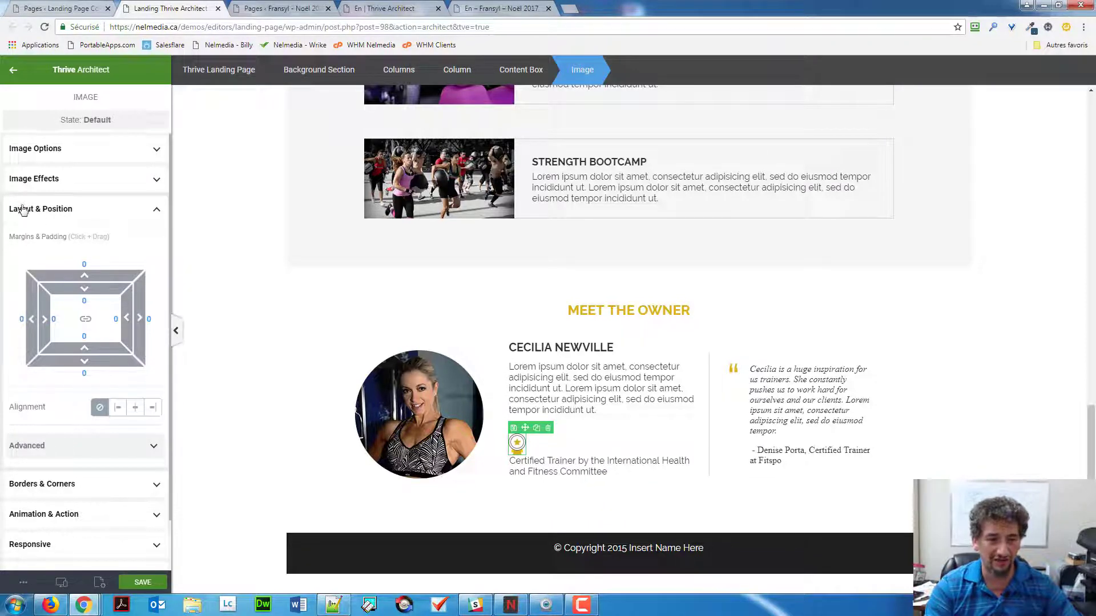
{"action": "left_click", "coordinate": [118, 409]}
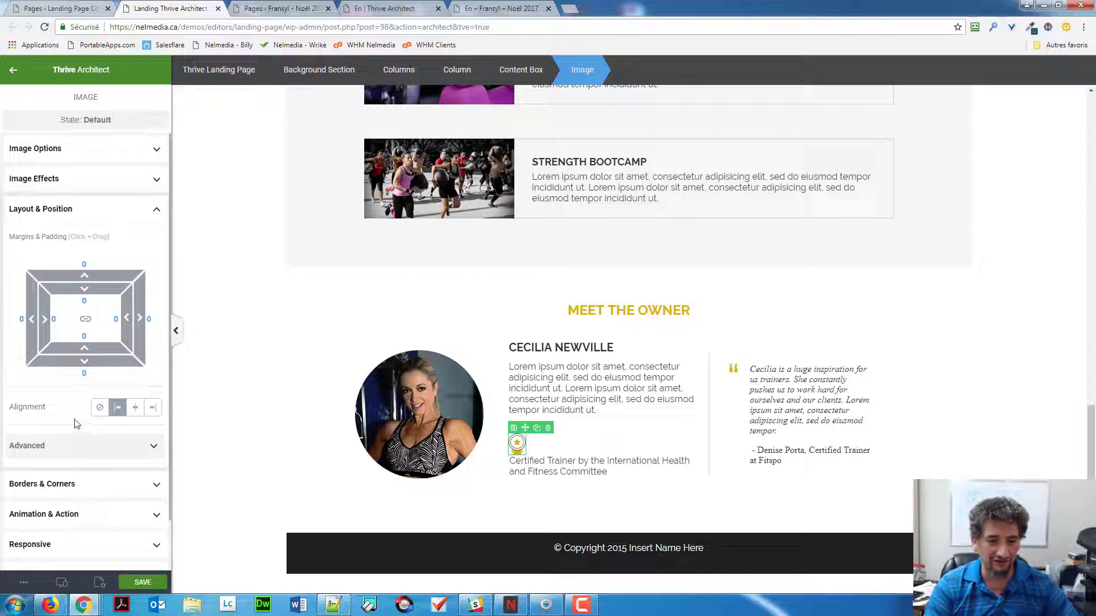
{"action": "left_click", "coordinate": [152, 447]}
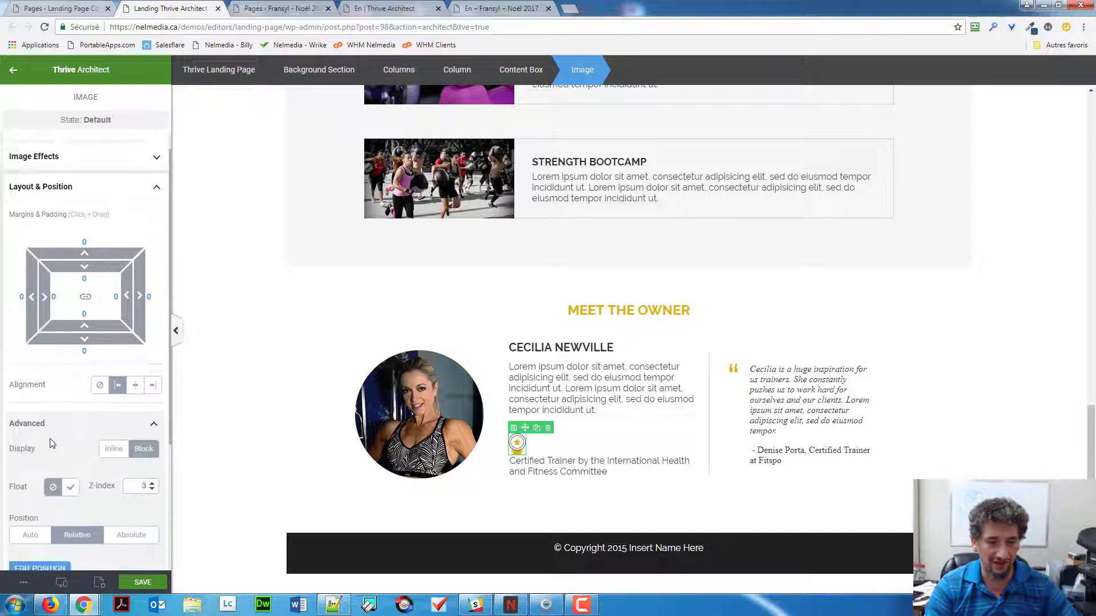
{"action": "scroll", "coordinate": [51, 443], "scroll_direction": "down", "scroll_amount": 3}
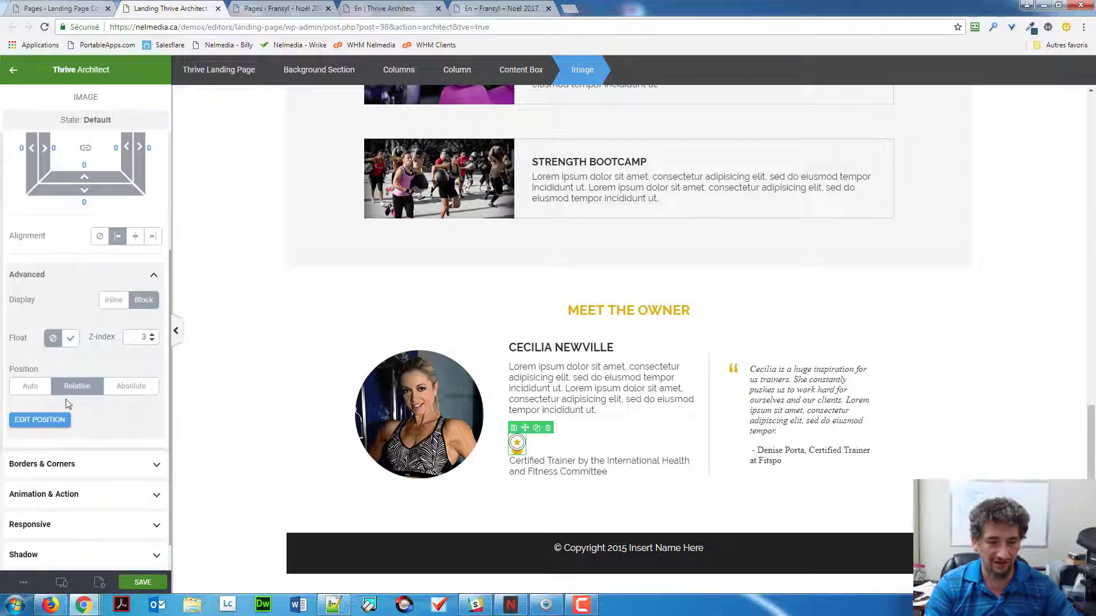
{"action": "left_click", "coordinate": [71, 340]}
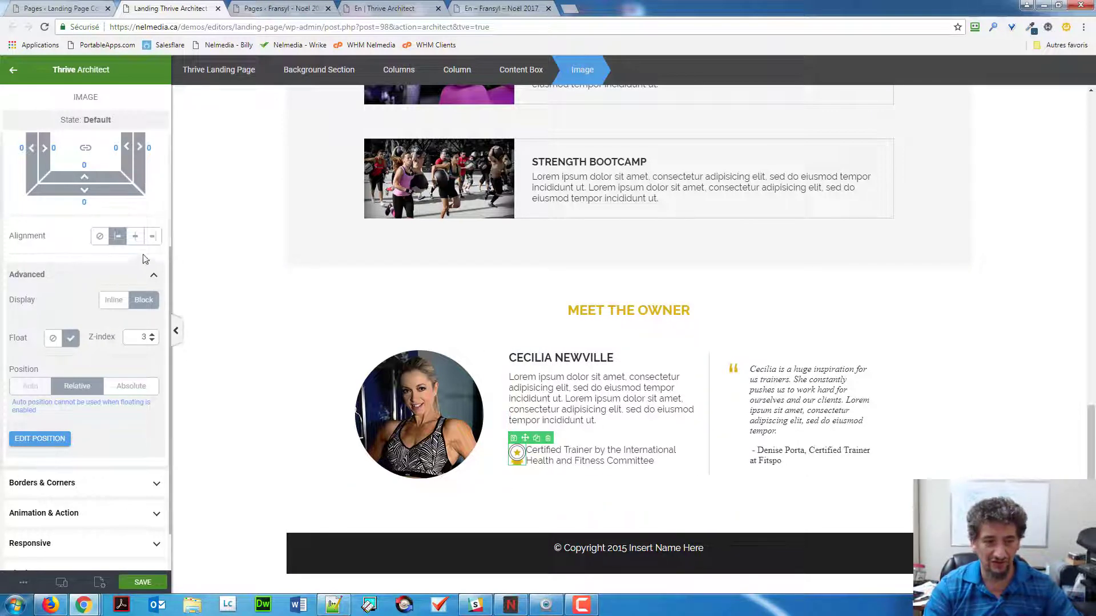
Step: Set the certification badge image's right margin to 10 so the adjoining text is spaced away from it
{"action": "scroll", "coordinate": [147, 263], "scroll_direction": "up", "scroll_amount": 1}
{"action": "left_click", "coordinate": [117, 205]}
{"action": "type", "text": "10"}
{"action": "key", "text": "BackSpace"}
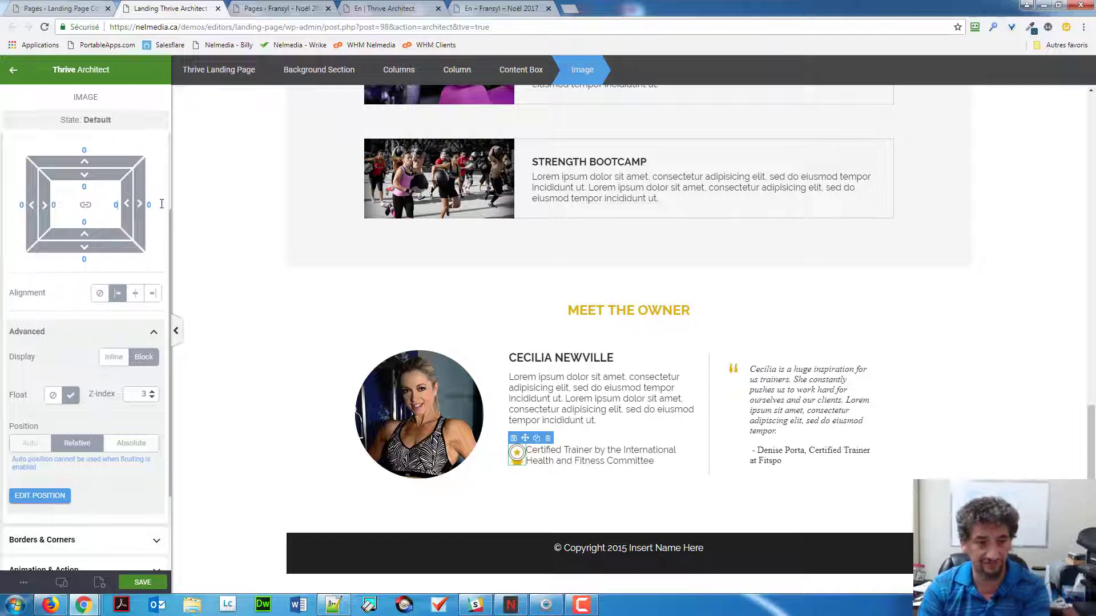
{"action": "type", "text": "10"}
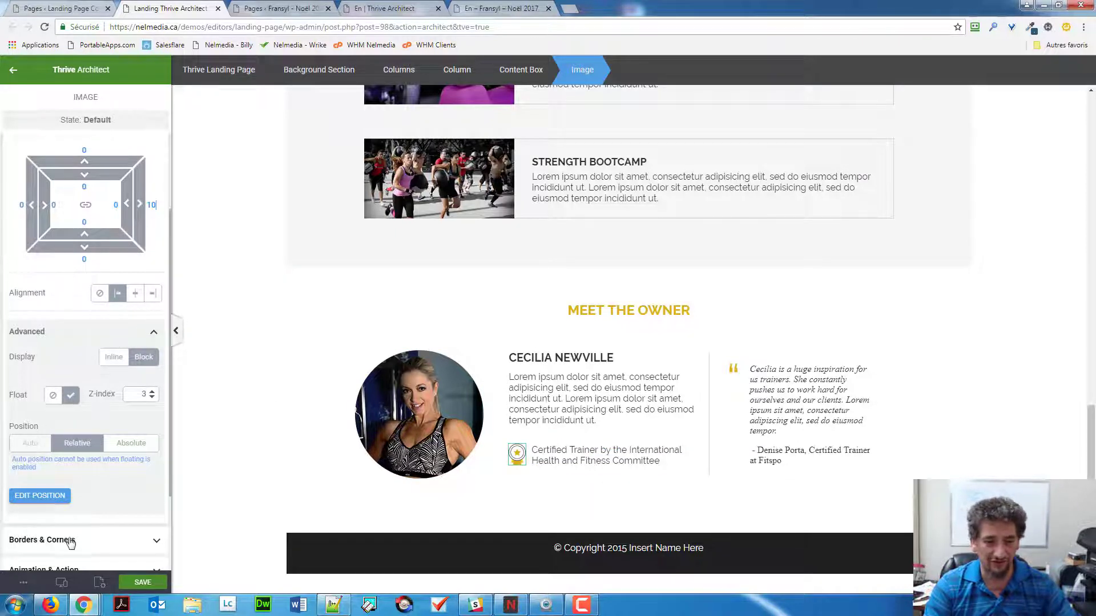
Step: Check the floated badge image and the testimonial's quotation mark in the mobile view
{"action": "left_click", "coordinate": [61, 582]}
{"action": "left_click", "coordinate": [34, 533]}
{"action": "scroll", "coordinate": [629, 345], "scroll_direction": "down", "scroll_amount": 12}
{"action": "scroll", "coordinate": [629, 346], "scroll_direction": "down", "scroll_amount": 1}
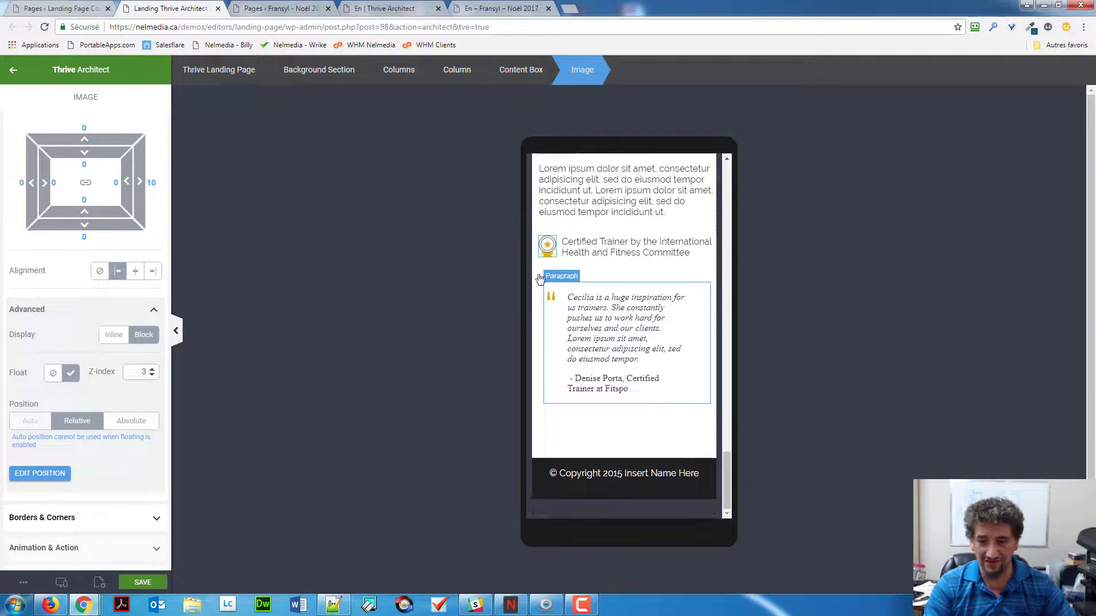
{"action": "left_click", "coordinate": [557, 310]}
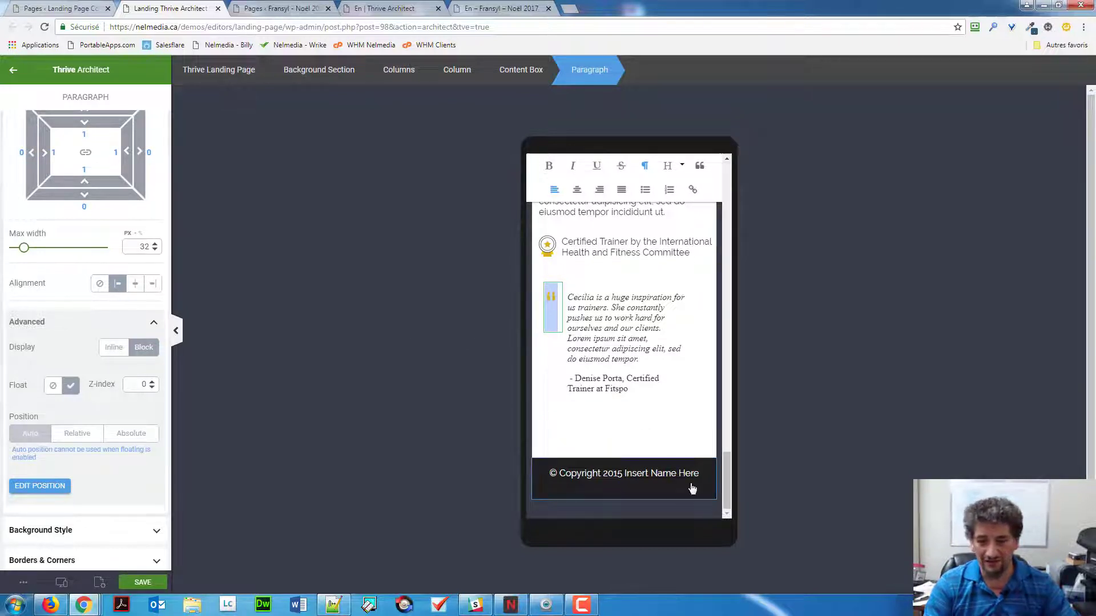
{"action": "left_click_drag", "start_coordinate": [724, 483], "coordinate": [725, 445]}
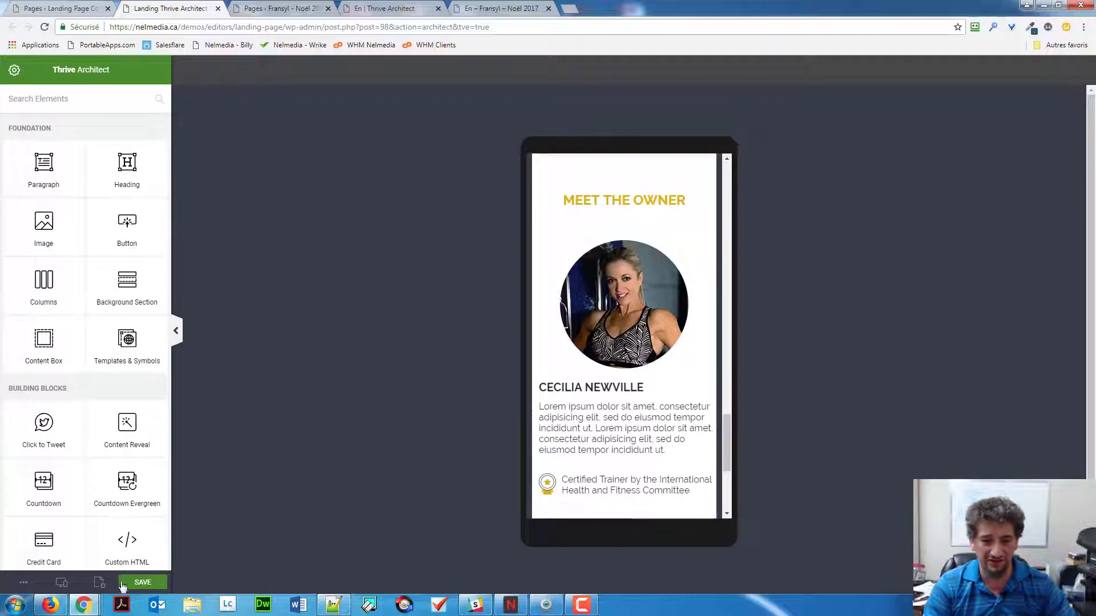
Step: Return to the desktop view and look through the landing page from the hero section to the footer
{"action": "mouse_move", "coordinate": [69, 587]}
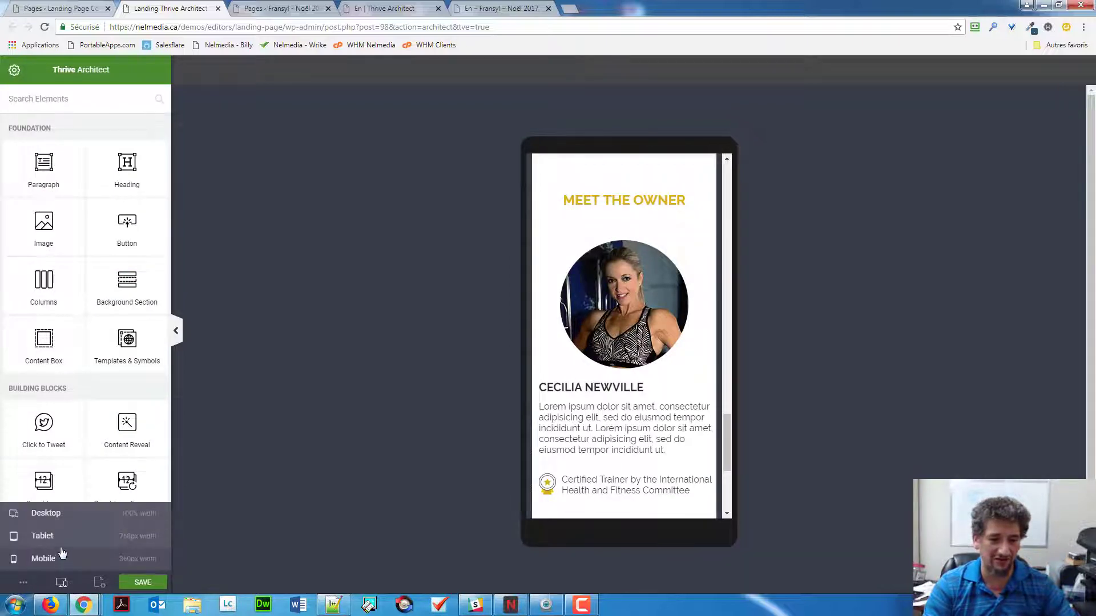
{"action": "left_click", "coordinate": [66, 516]}
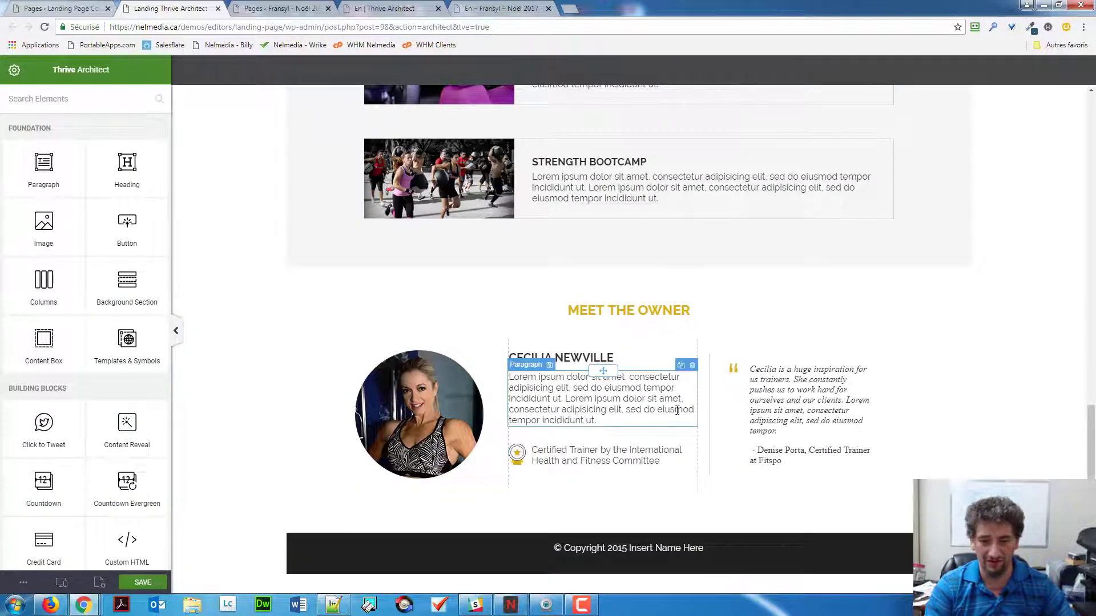
{"action": "scroll", "coordinate": [696, 421], "scroll_direction": "up", "scroll_amount": 8}
{"action": "scroll", "coordinate": [696, 420], "scroll_direction": "up", "scroll_amount": 7}
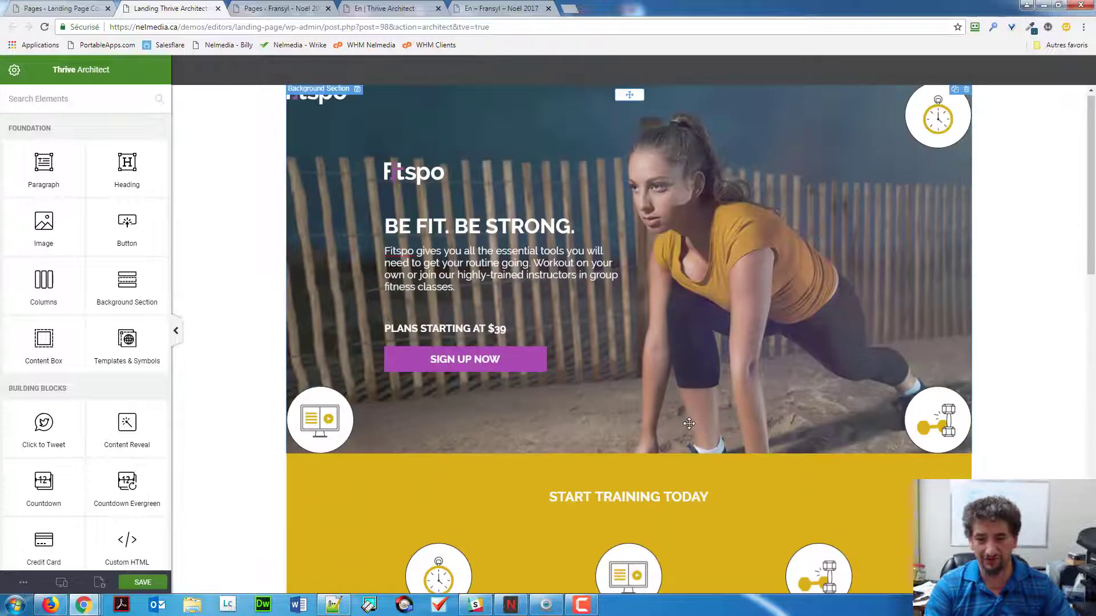
{"action": "scroll", "coordinate": [627, 438], "scroll_direction": "down", "scroll_amount": 14}
{"action": "scroll", "coordinate": [530, 496], "scroll_direction": "down", "scroll_amount": 2}
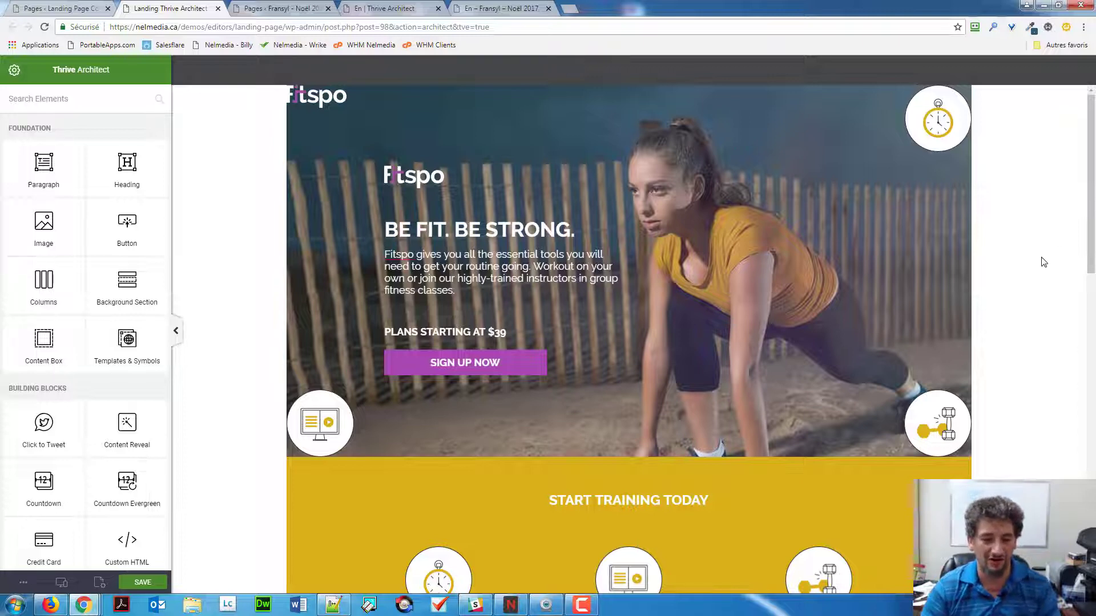
Step: In the tablet view, set the hero heading "BE FIT. BE STRONG." to font size 32 px
{"action": "left_click", "coordinate": [62, 582]}
{"action": "left_click", "coordinate": [61, 539]}
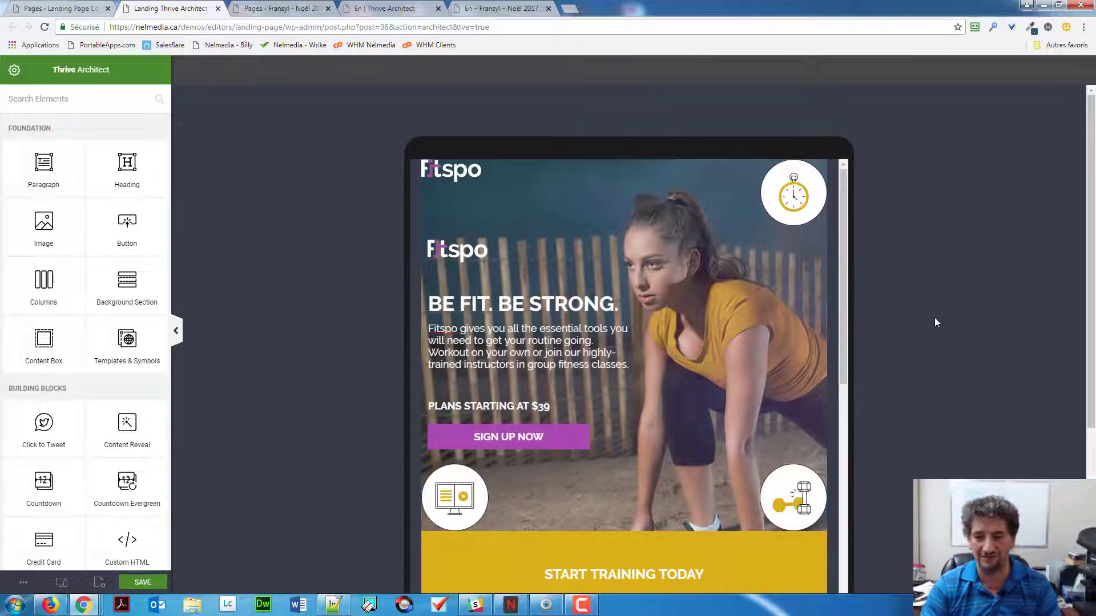
{"action": "scroll", "coordinate": [936, 319], "scroll_direction": "down", "scroll_amount": 2}
{"action": "scroll", "coordinate": [935, 323], "scroll_direction": "up", "scroll_amount": 2}
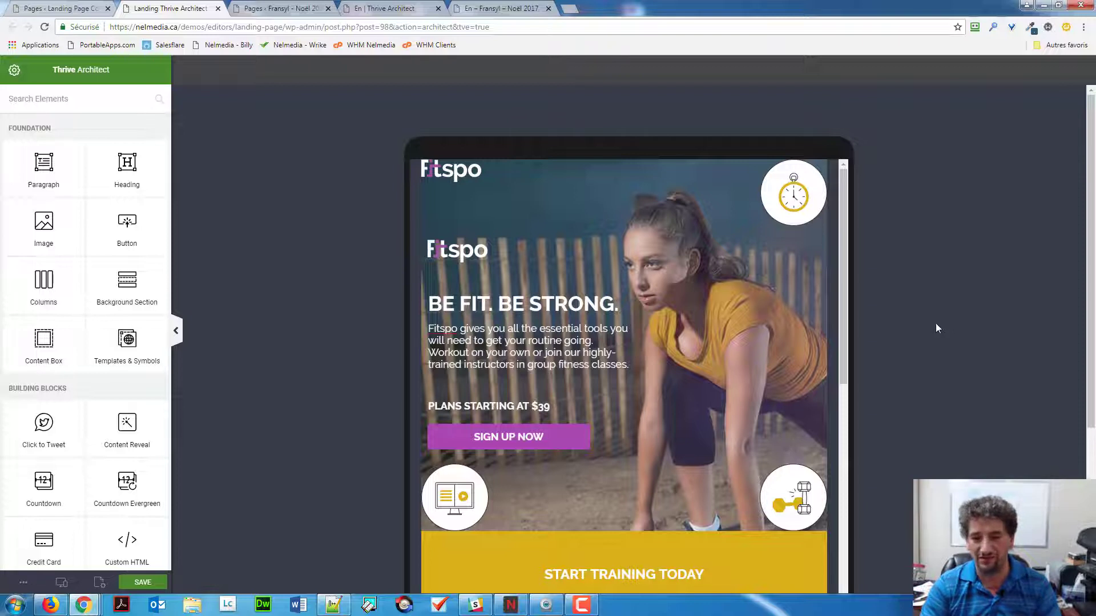
{"action": "left_click", "coordinate": [600, 311]}
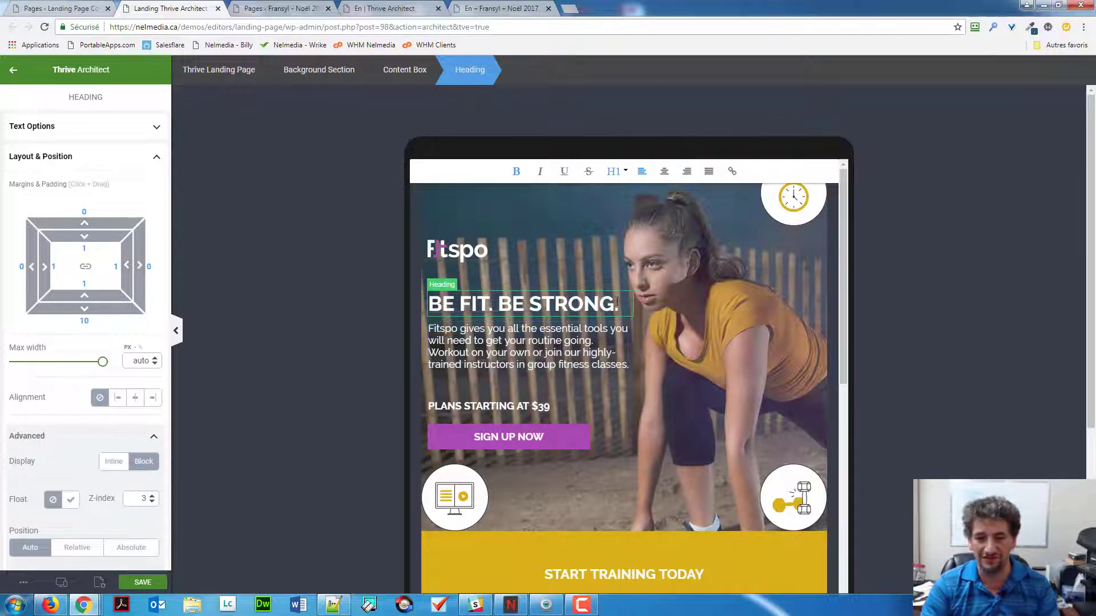
{"action": "left_click_drag", "start_coordinate": [621, 304], "coordinate": [427, 322]}
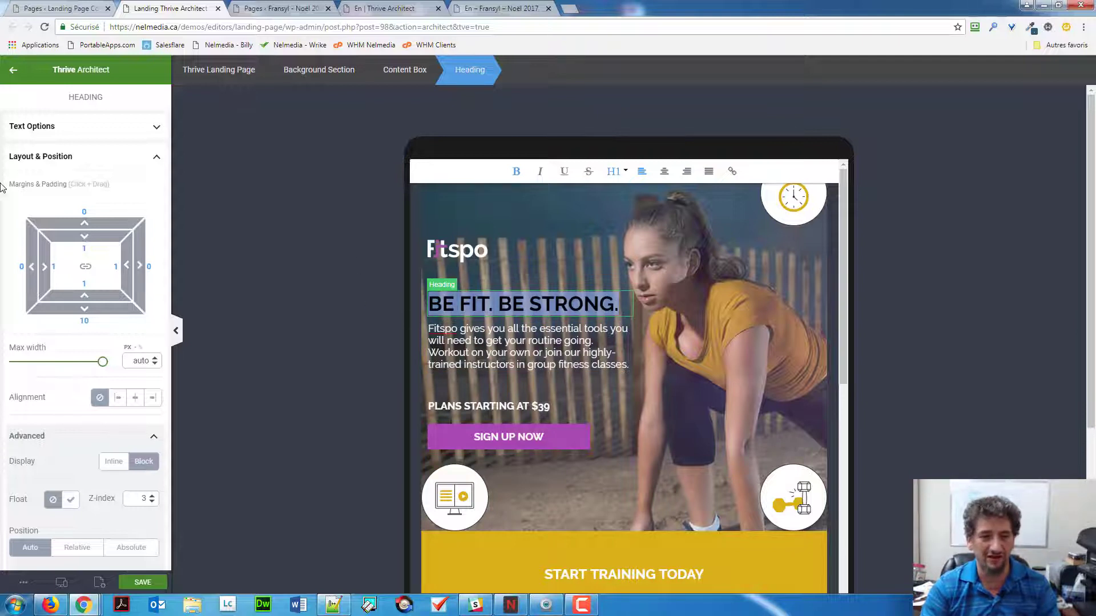
{"action": "left_click", "coordinate": [69, 128]}
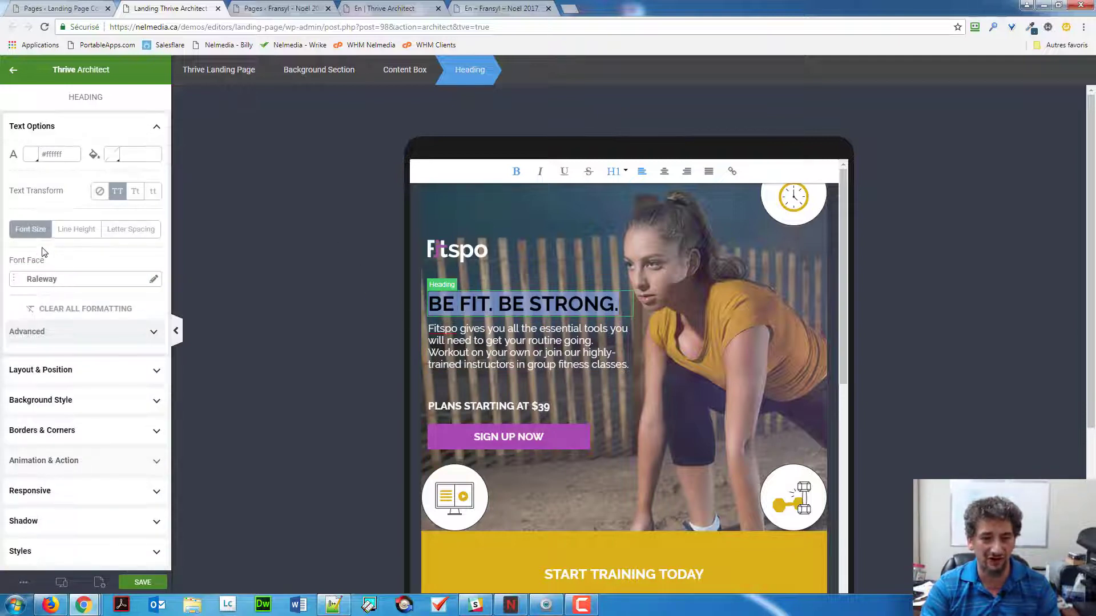
{"action": "left_click", "coordinate": [33, 230]}
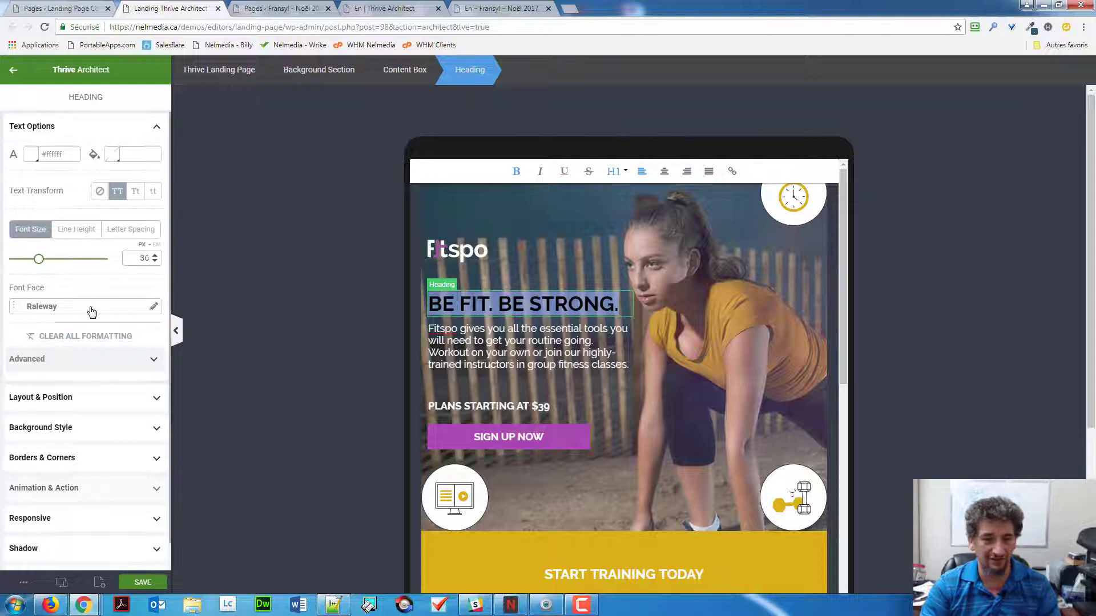
{"action": "left_click_drag", "start_coordinate": [39, 259], "coordinate": [37, 262]}
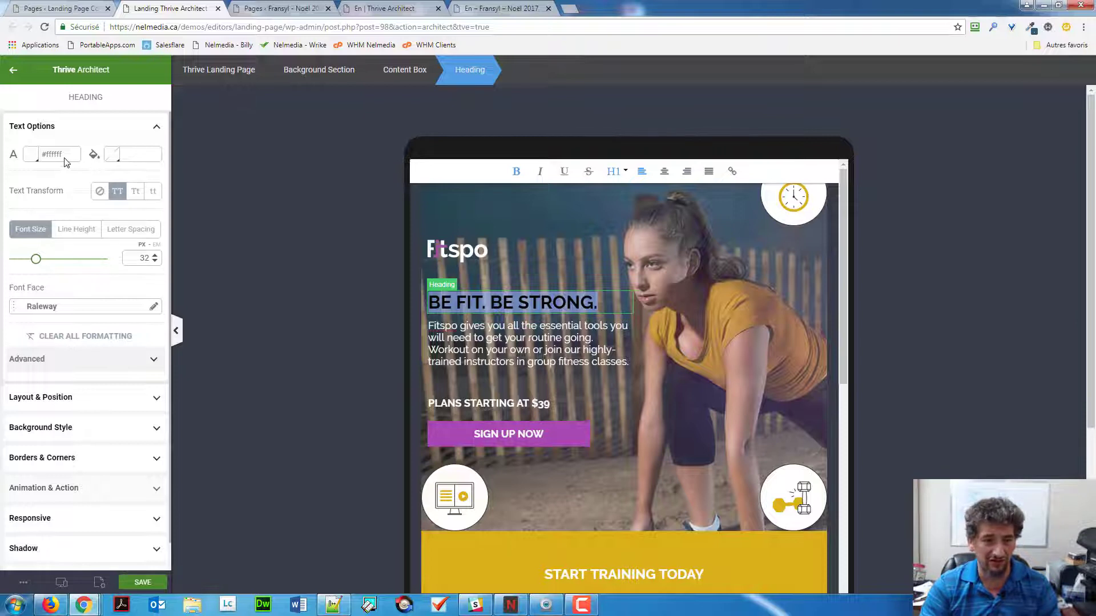
Step: Color the tablet version of the hero heading yellow (#e4ad22), deselect it and return to the desktop view
{"action": "left_click", "coordinate": [32, 155]}
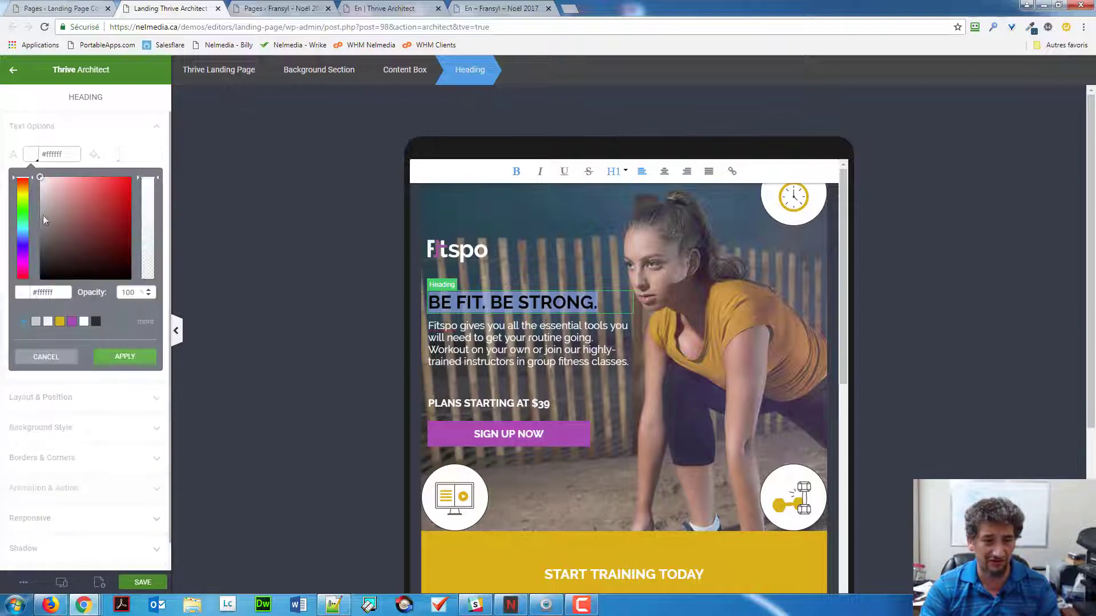
{"action": "left_click", "coordinate": [60, 321]}
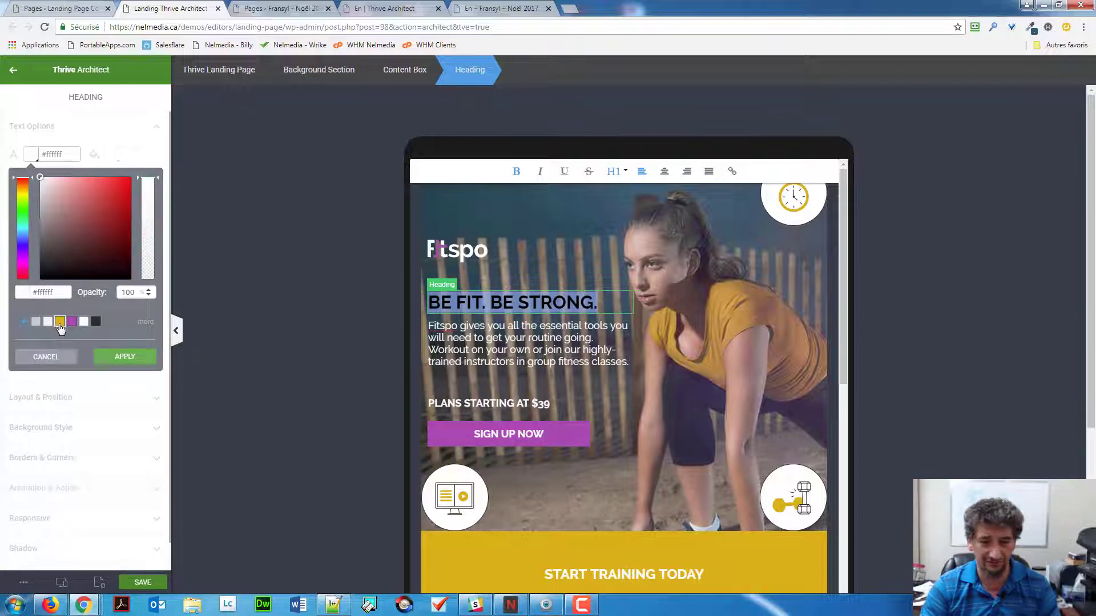
{"action": "left_click", "coordinate": [110, 357]}
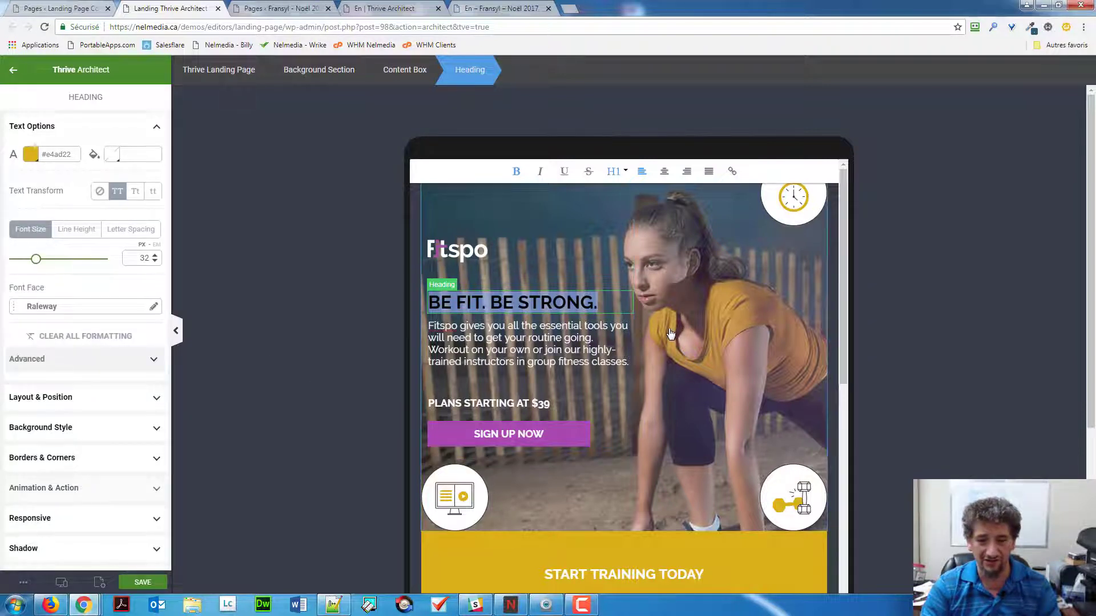
{"action": "left_click", "coordinate": [500, 328]}
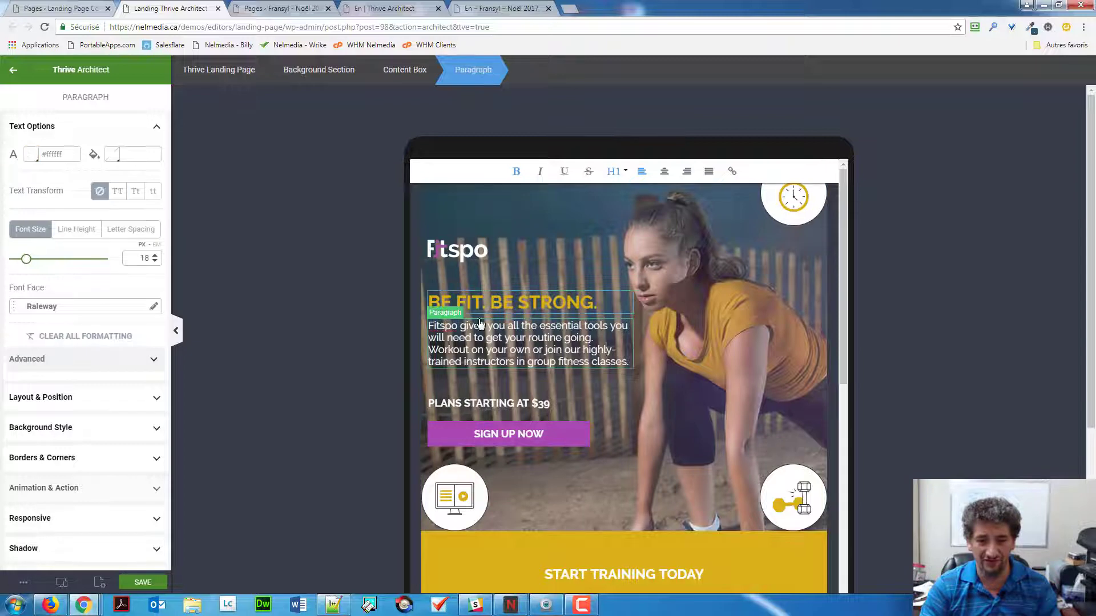
{"action": "mouse_move", "coordinate": [61, 582]}
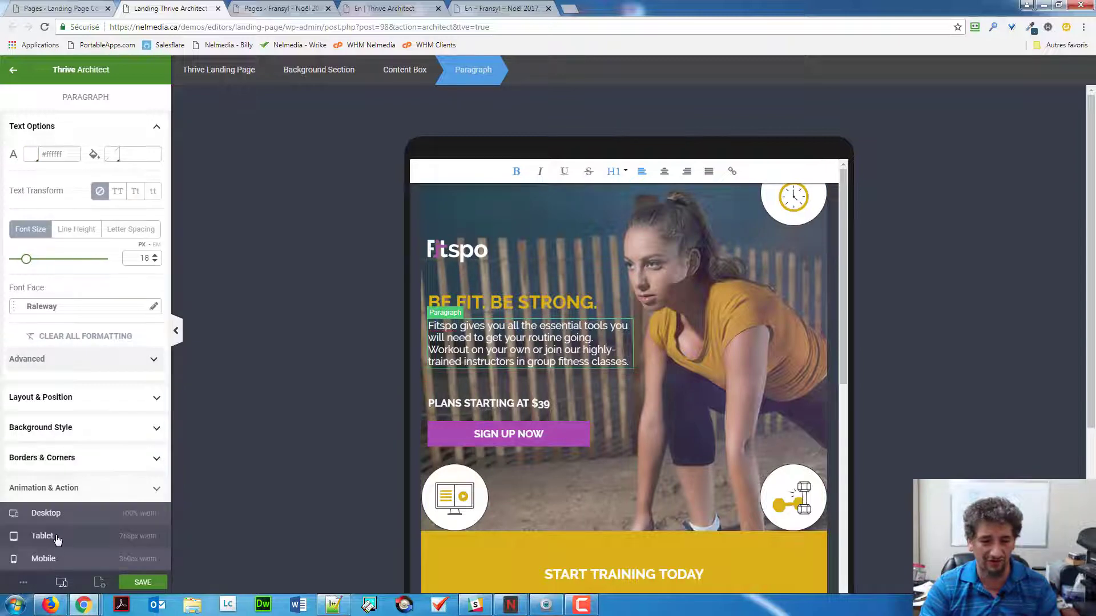
{"action": "left_click", "coordinate": [56, 524]}
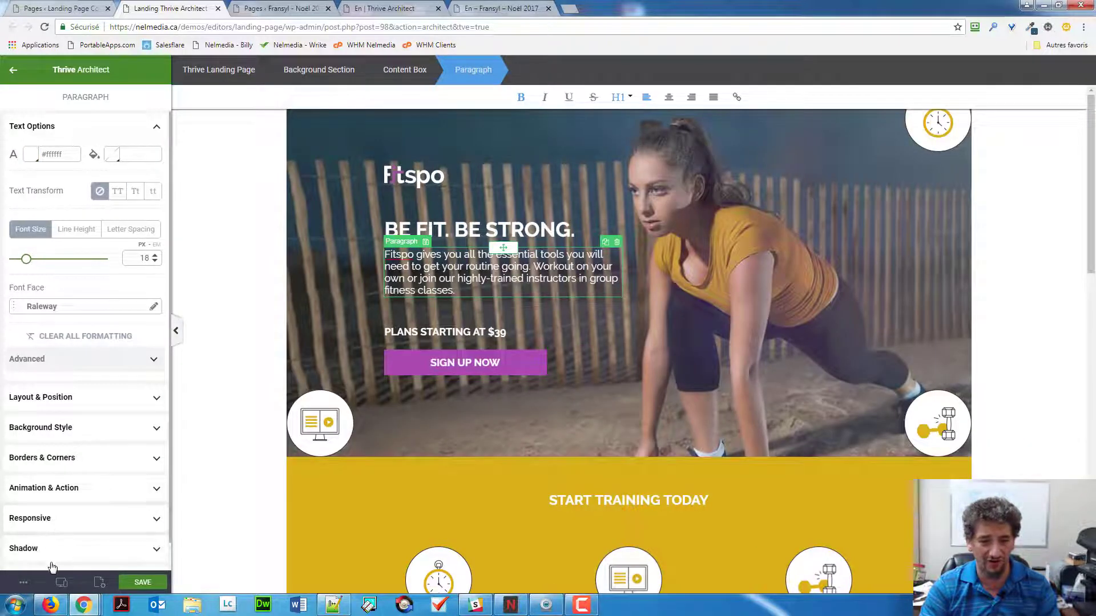
Step: In the mobile view, change the "BE FIT. BE STRONG." heading's text color to purple (#ac50b3)
{"action": "mouse_move", "coordinate": [62, 582]}
{"action": "left_click", "coordinate": [57, 557]}
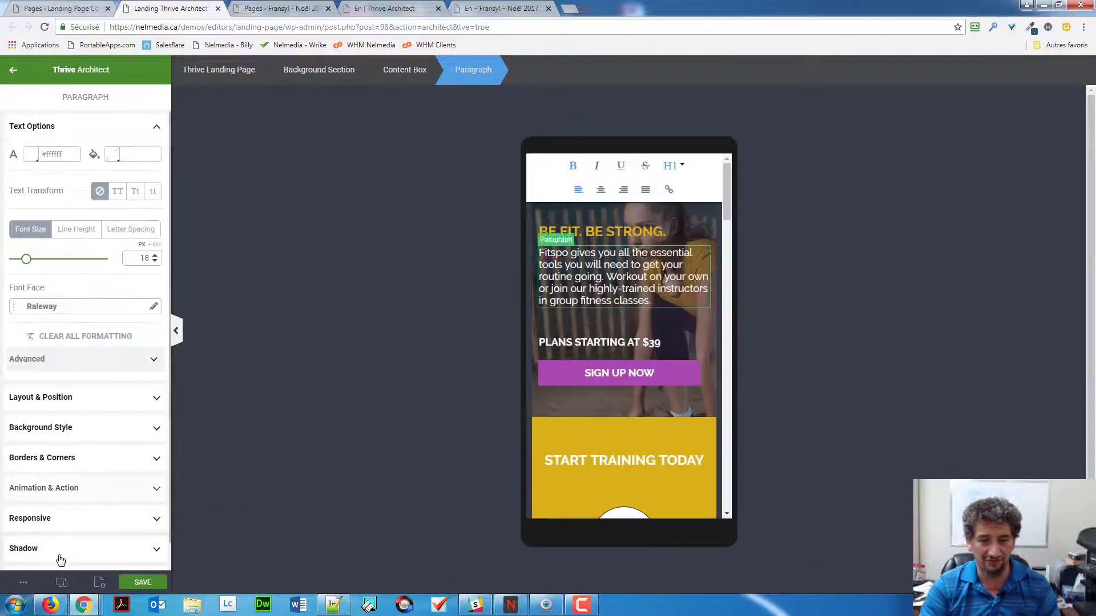
{"action": "left_click", "coordinate": [628, 231]}
{"action": "left_click_drag", "start_coordinate": [666, 231], "coordinate": [532, 234]}
{"action": "left_click", "coordinate": [31, 154]}
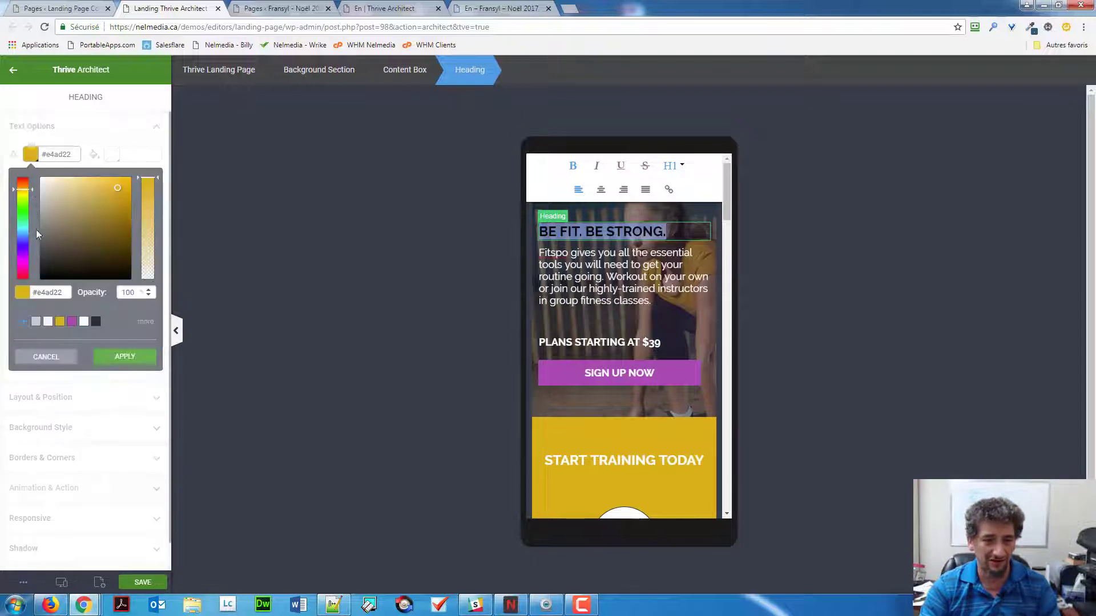
{"action": "left_click", "coordinate": [71, 321]}
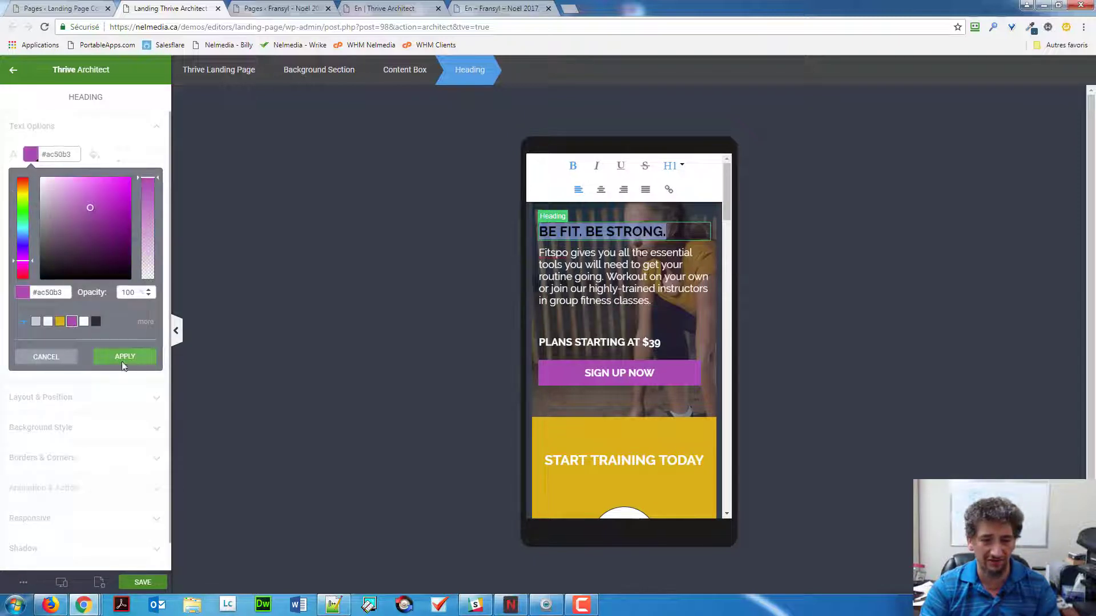
{"action": "left_click", "coordinate": [123, 358]}
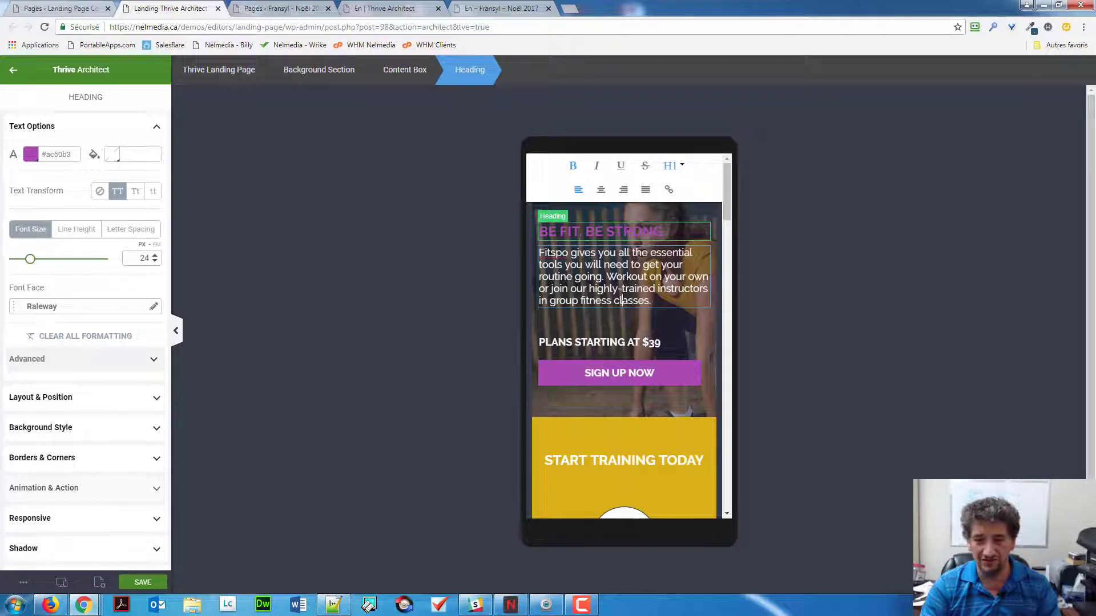
Step: Make the hero paragraph visible on desktop and mobile only, and check the result in the tablet view
{"action": "left_click", "coordinate": [599, 277]}
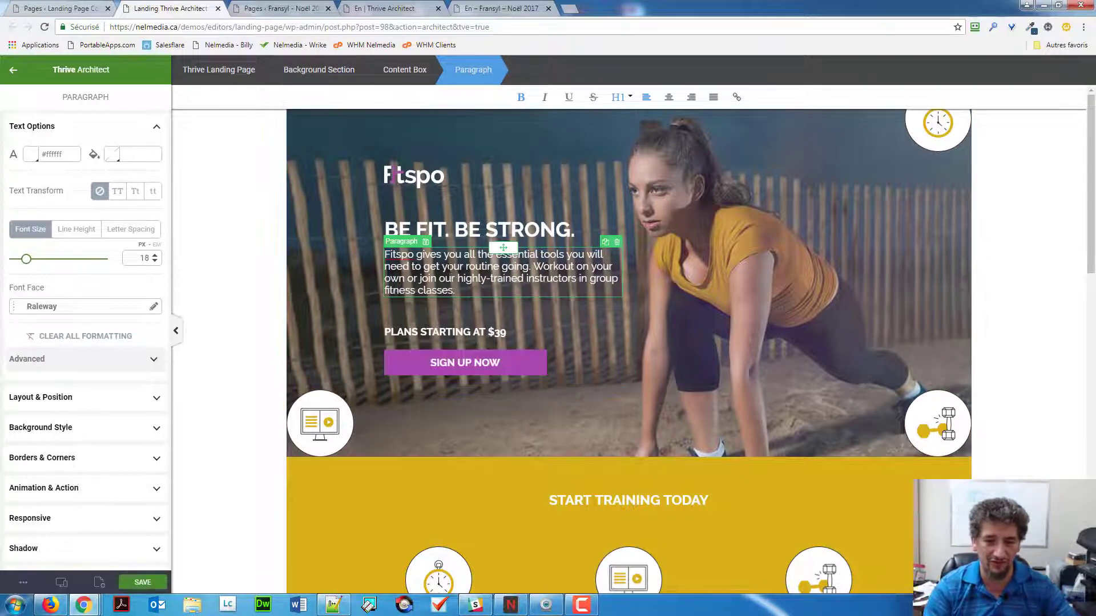
{"action": "left_click", "coordinate": [38, 525]}
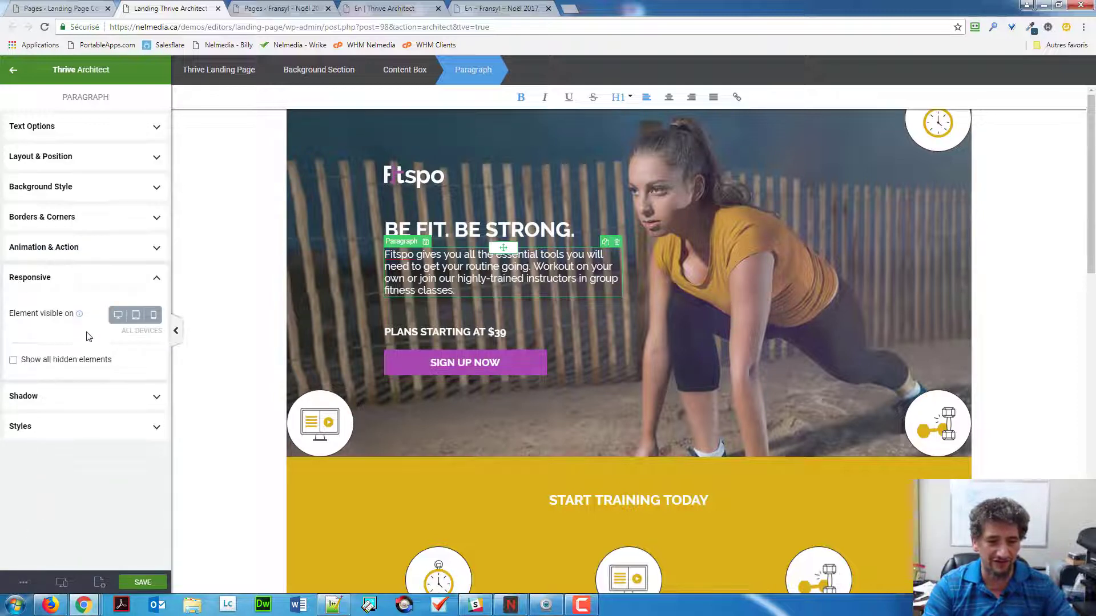
{"action": "left_click", "coordinate": [136, 319]}
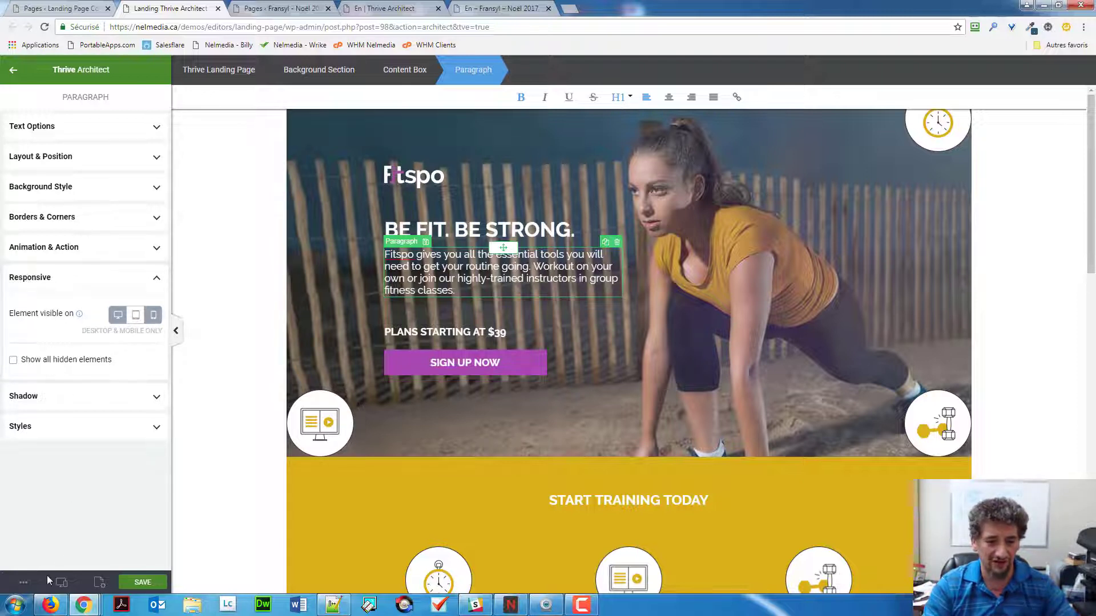
{"action": "left_click", "coordinate": [61, 583]}
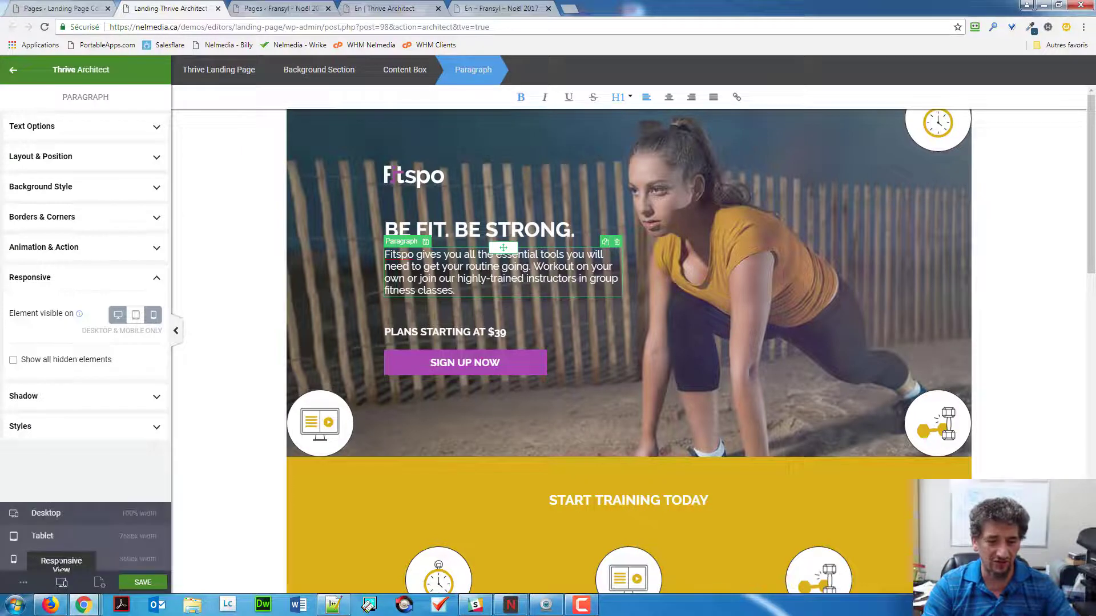
{"action": "left_click", "coordinate": [59, 543]}
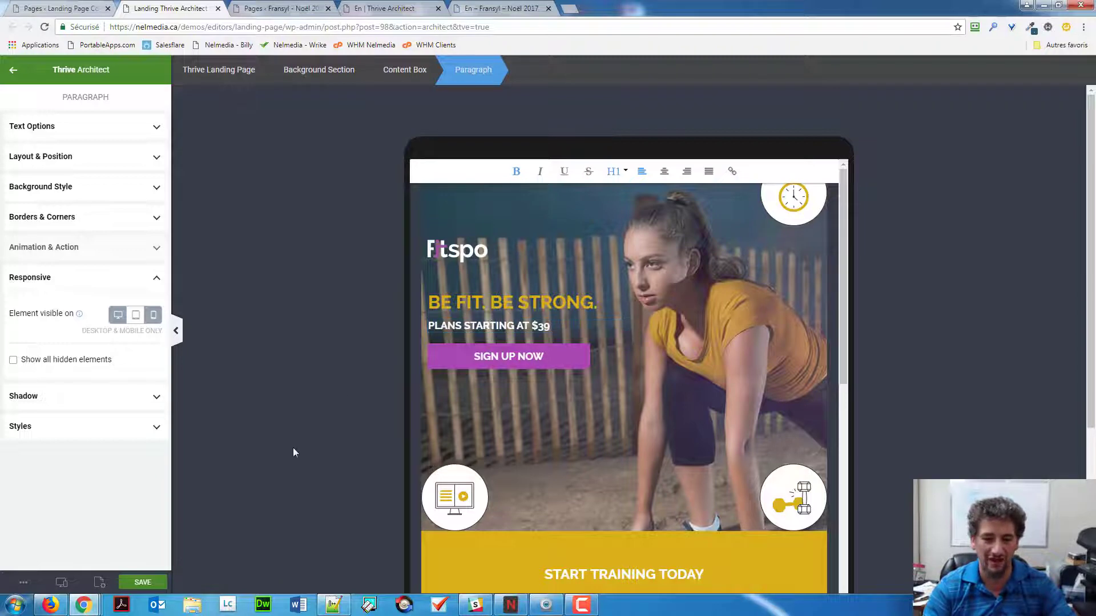
Step: Compare the hero paragraph's visibility between the desktop and tablet views
{"action": "mouse_move", "coordinate": [60, 584]}
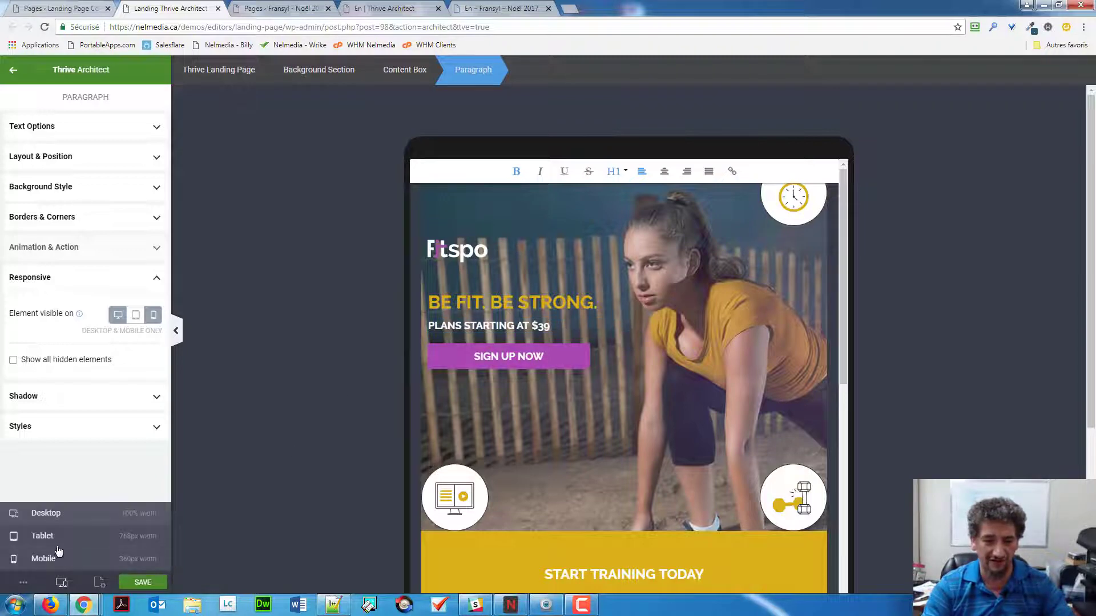
{"action": "left_click", "coordinate": [46, 513]}
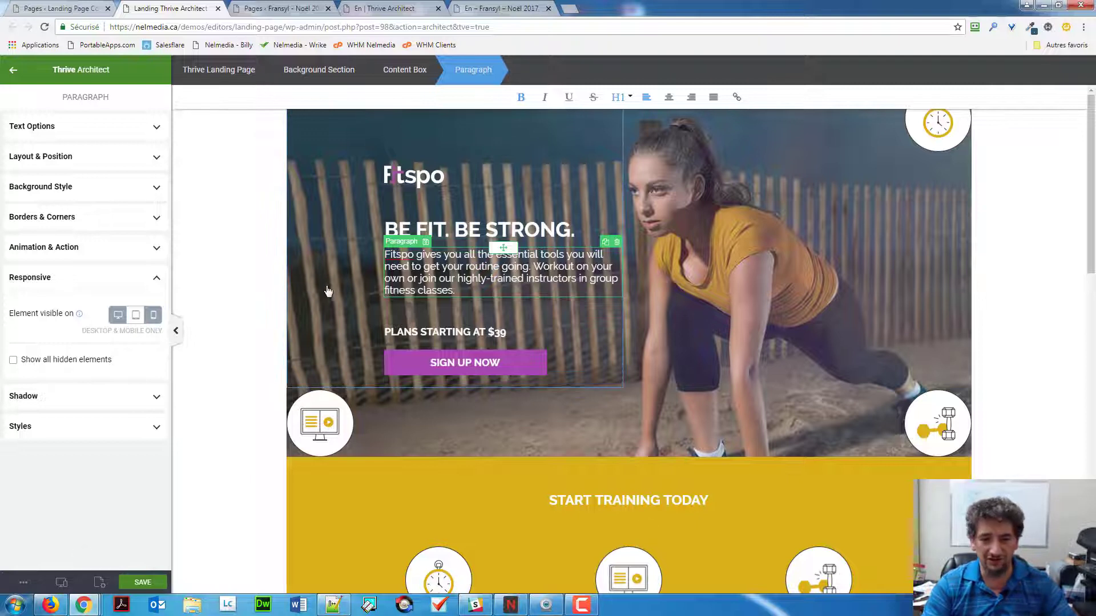
{"action": "left_click", "coordinate": [63, 583]}
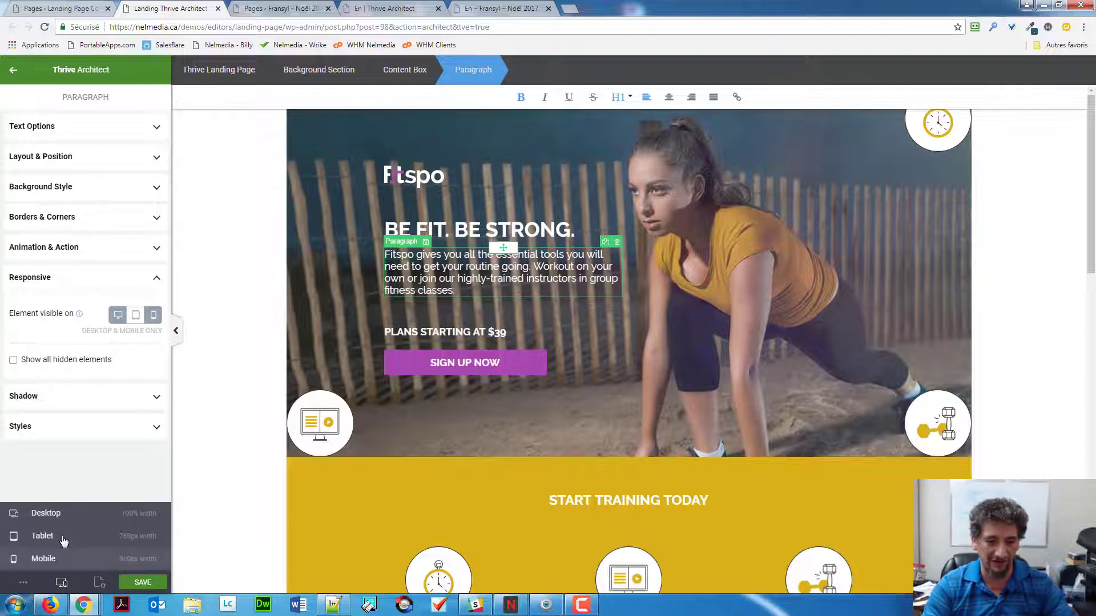
{"action": "left_click", "coordinate": [63, 541]}
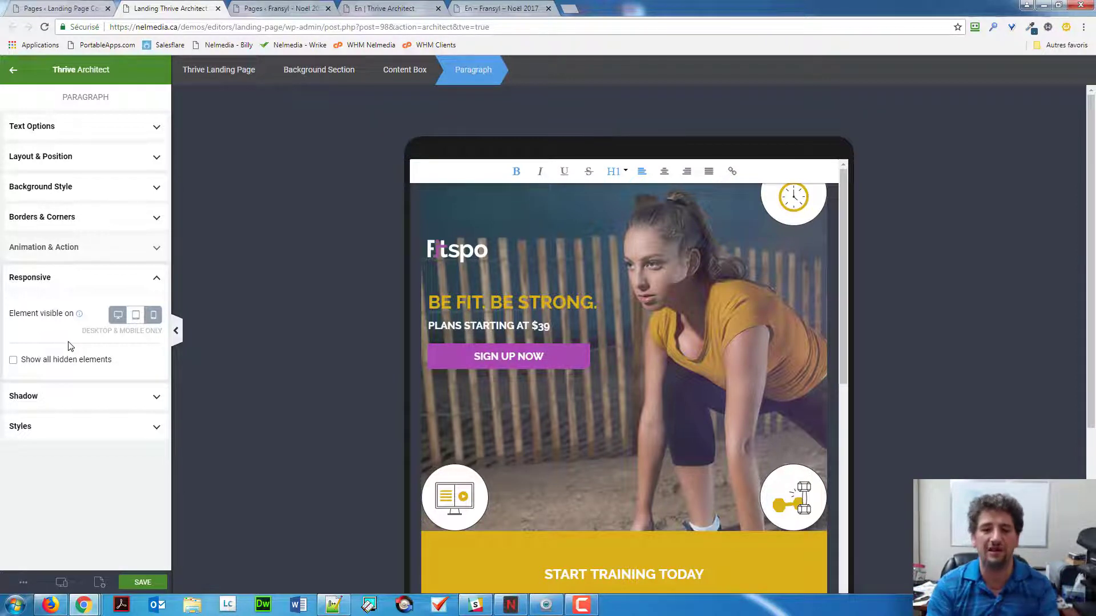
Step: Temporarily show all hidden elements in the tablet view to make the hero paragraph visible on all devices again
{"action": "left_click", "coordinate": [14, 360]}
{"action": "left_click", "coordinate": [13, 361]}
{"action": "left_click", "coordinate": [13, 360]}
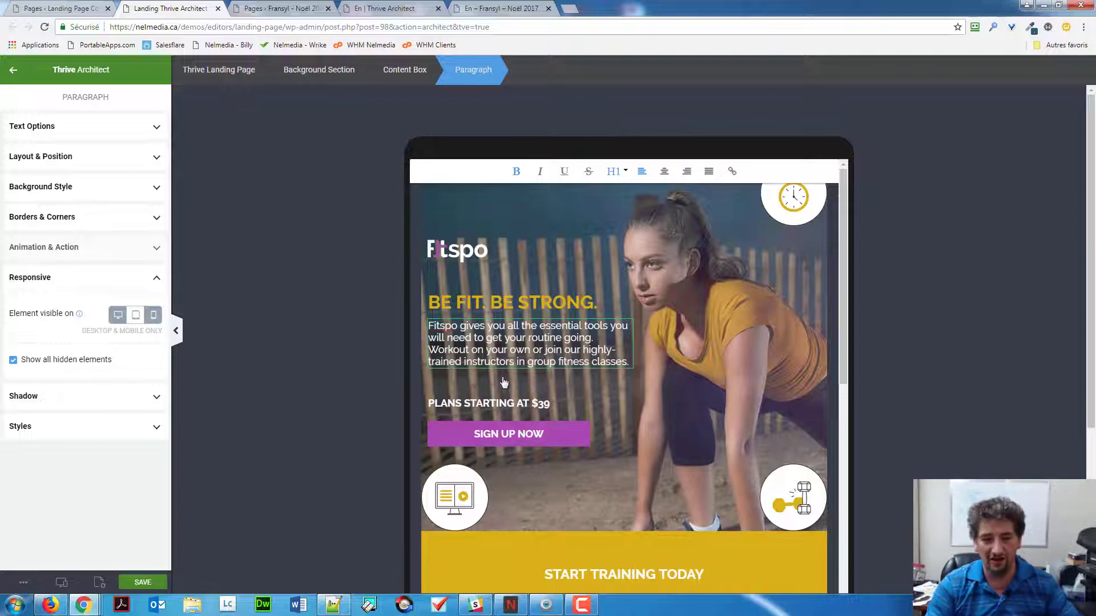
{"action": "left_click", "coordinate": [57, 365]}
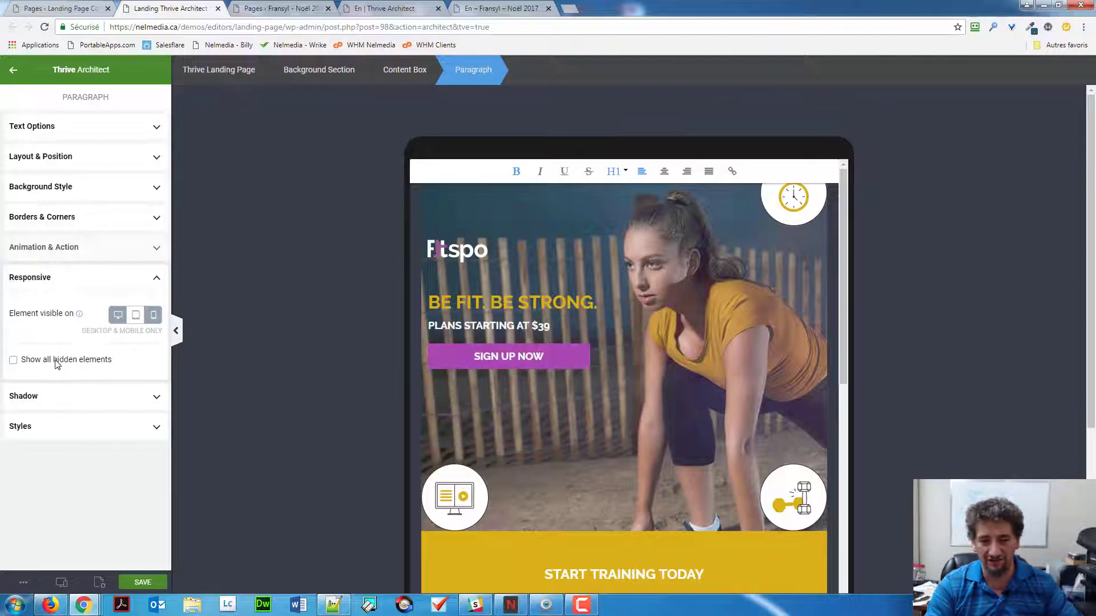
{"action": "left_click", "coordinate": [57, 366]}
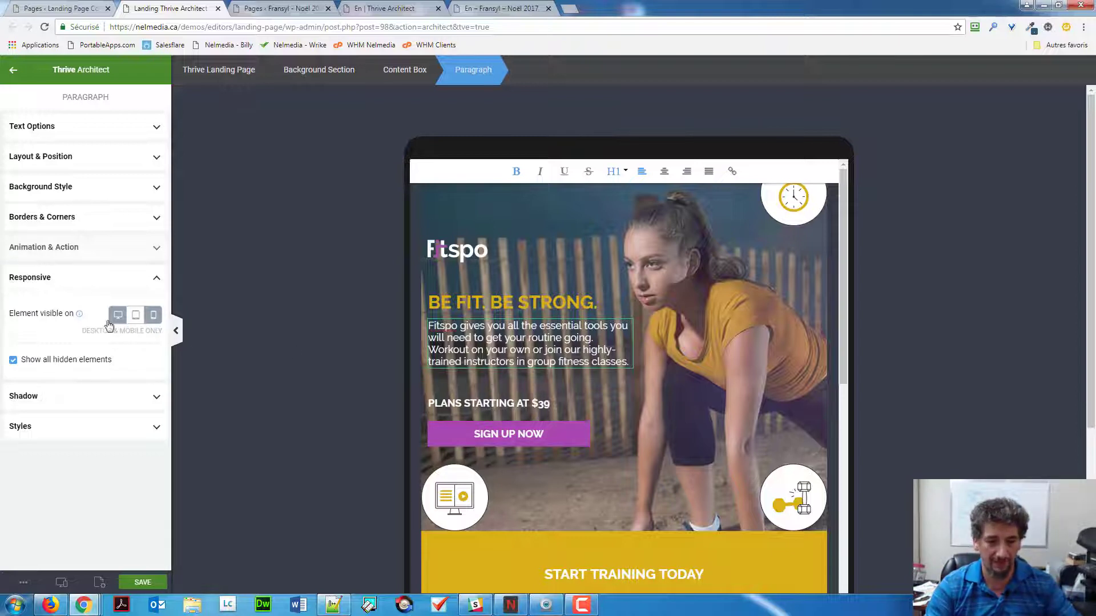
{"action": "left_click", "coordinate": [136, 314]}
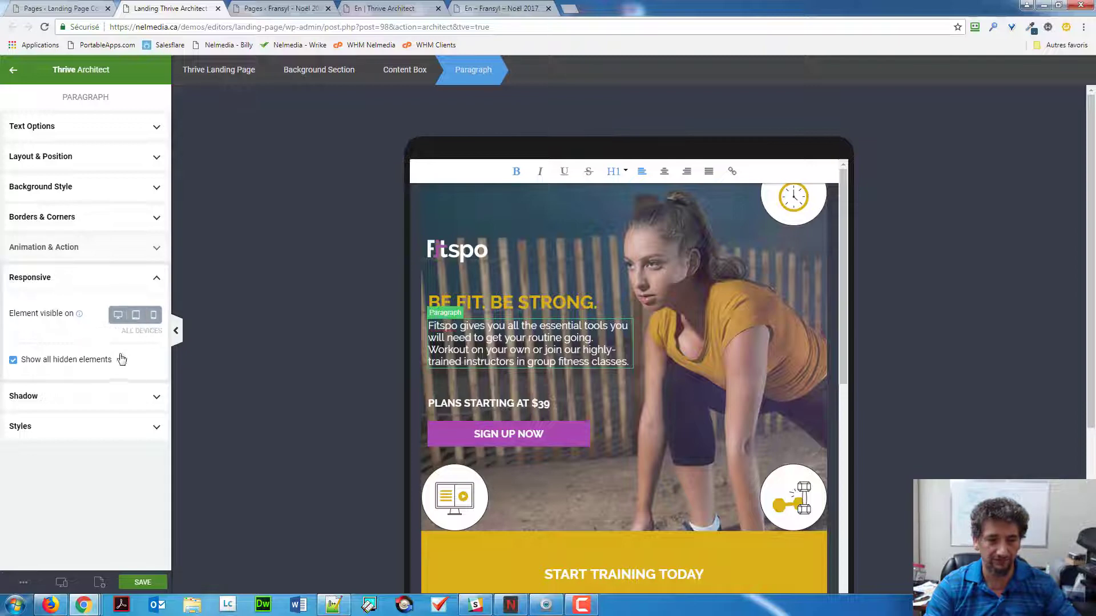
{"action": "left_click", "coordinate": [58, 364]}
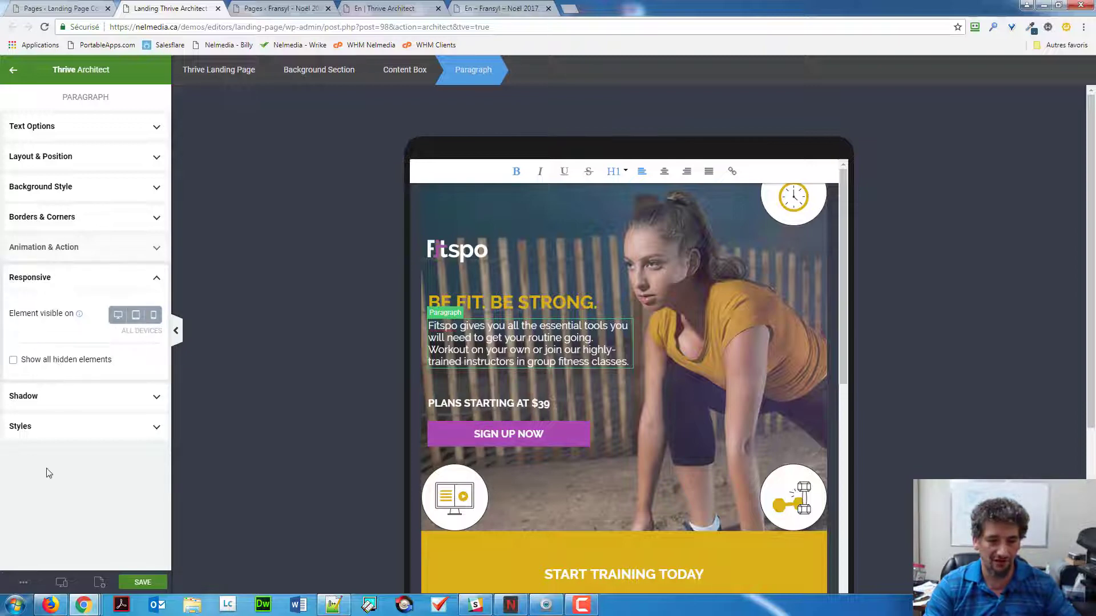
Step: Return to the desktop view and save the landing page
{"action": "left_click", "coordinate": [62, 582]}
{"action": "left_click", "coordinate": [68, 525]}
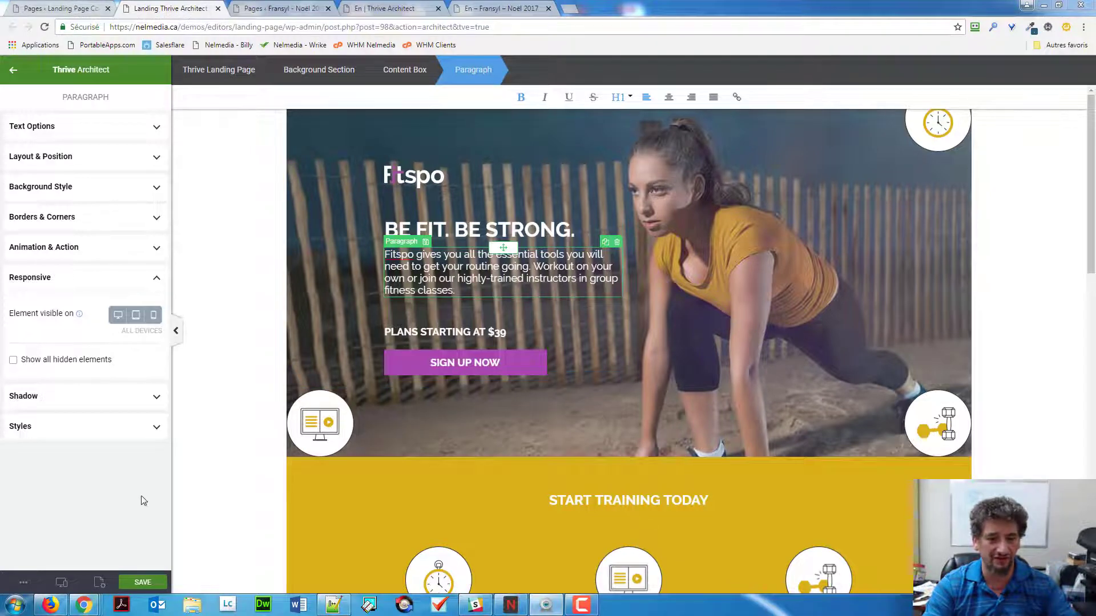
{"action": "left_click", "coordinate": [149, 587]}
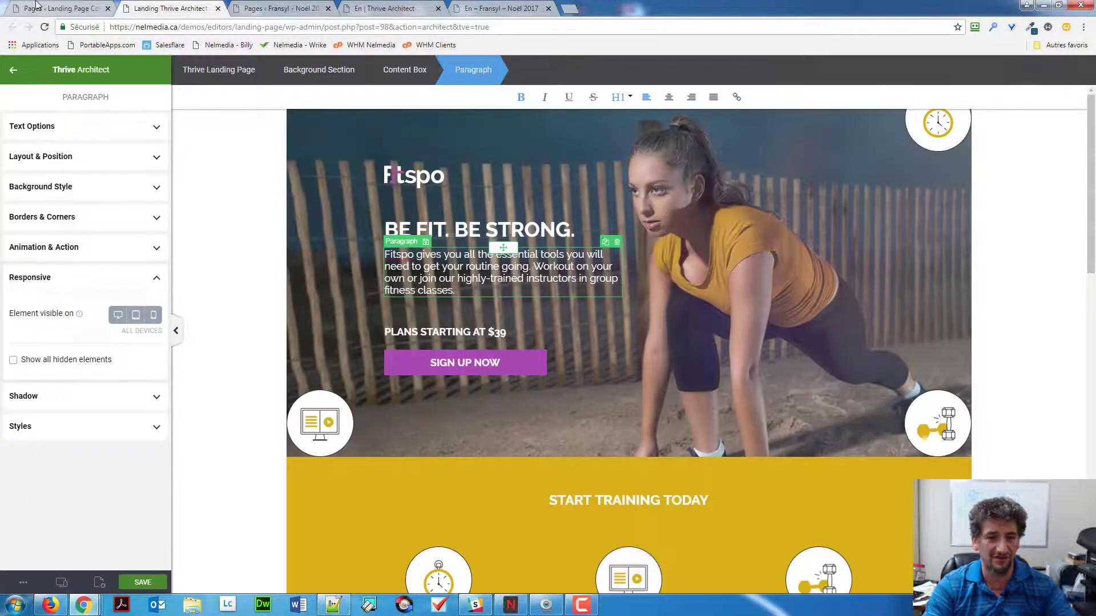
Step: Create and publish a new Thrive Lightbox titled "Popup" from the WordPress admin, and open it in Thrive Architect
{"action": "left_click", "coordinate": [68, 11]}
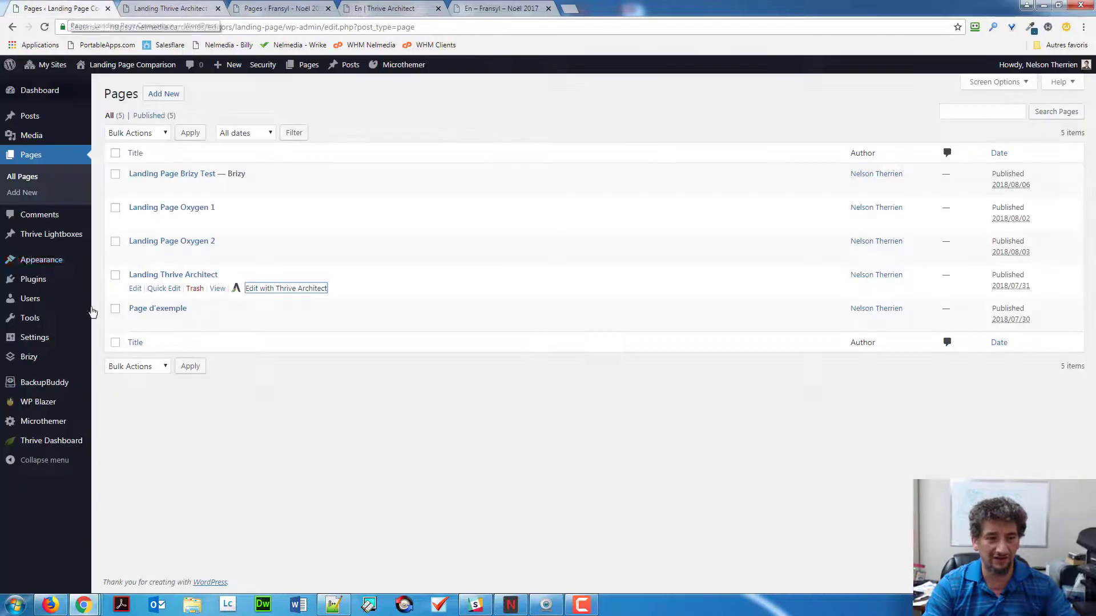
{"action": "mouse_move", "coordinate": [45, 242]}
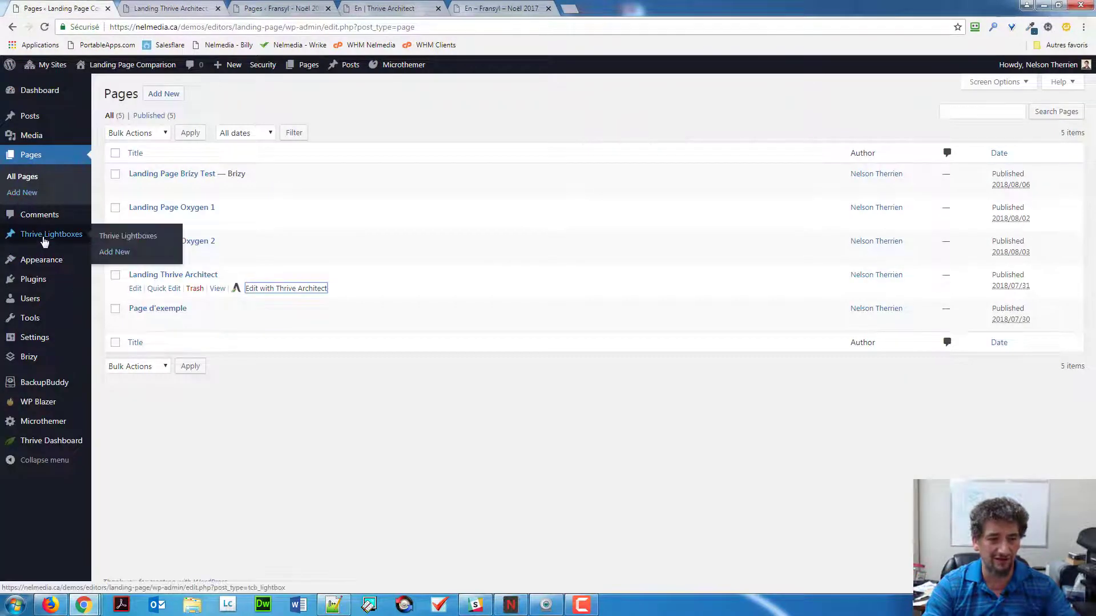
{"action": "left_click", "coordinate": [44, 241]}
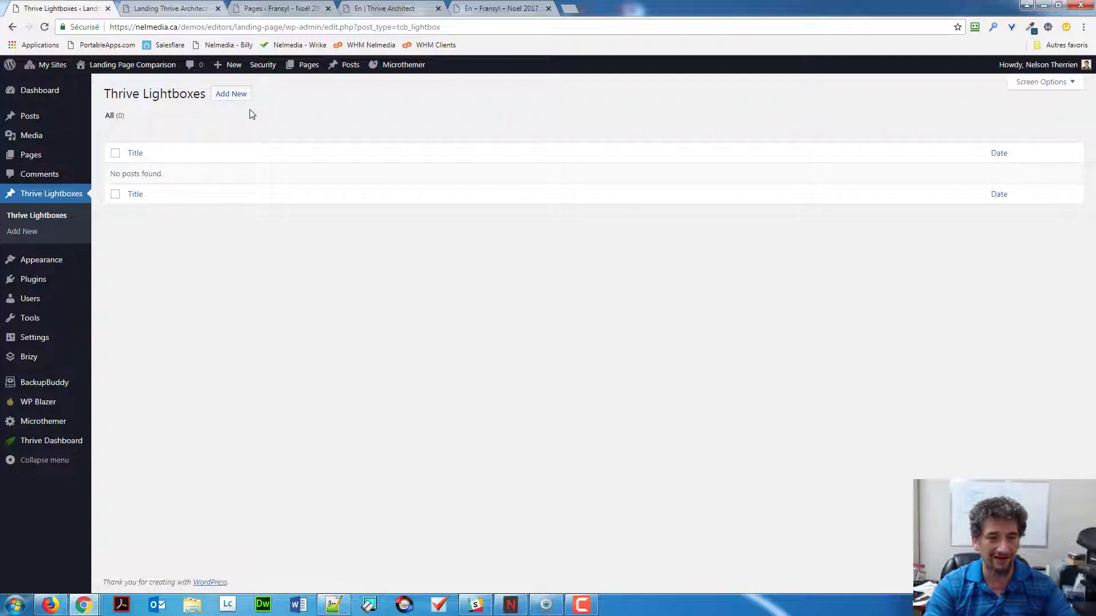
{"action": "left_click", "coordinate": [231, 93]}
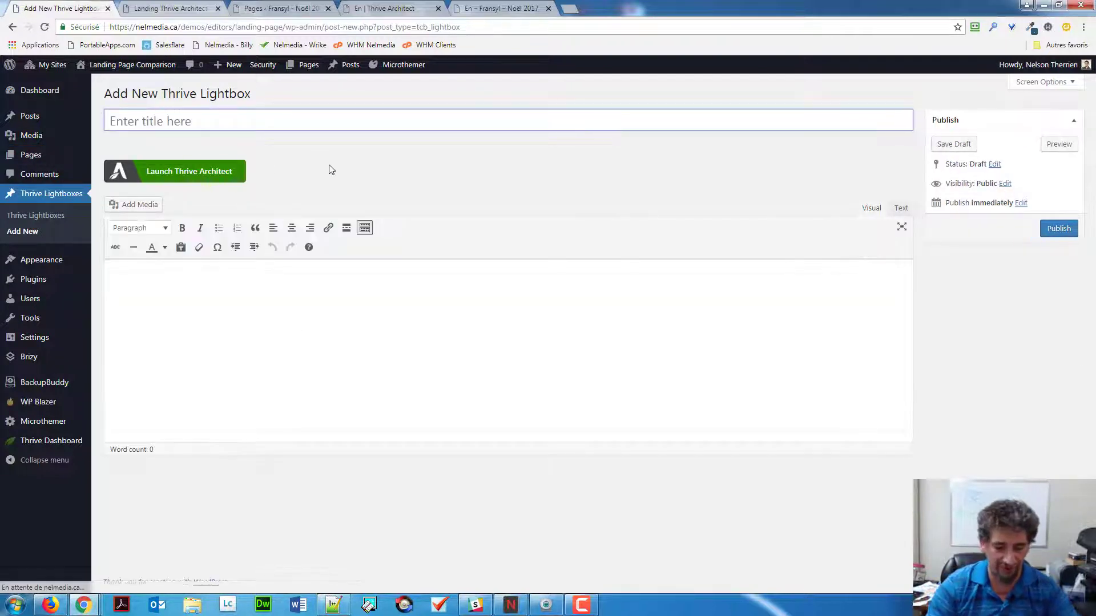
{"action": "type", "text": "Popup"}
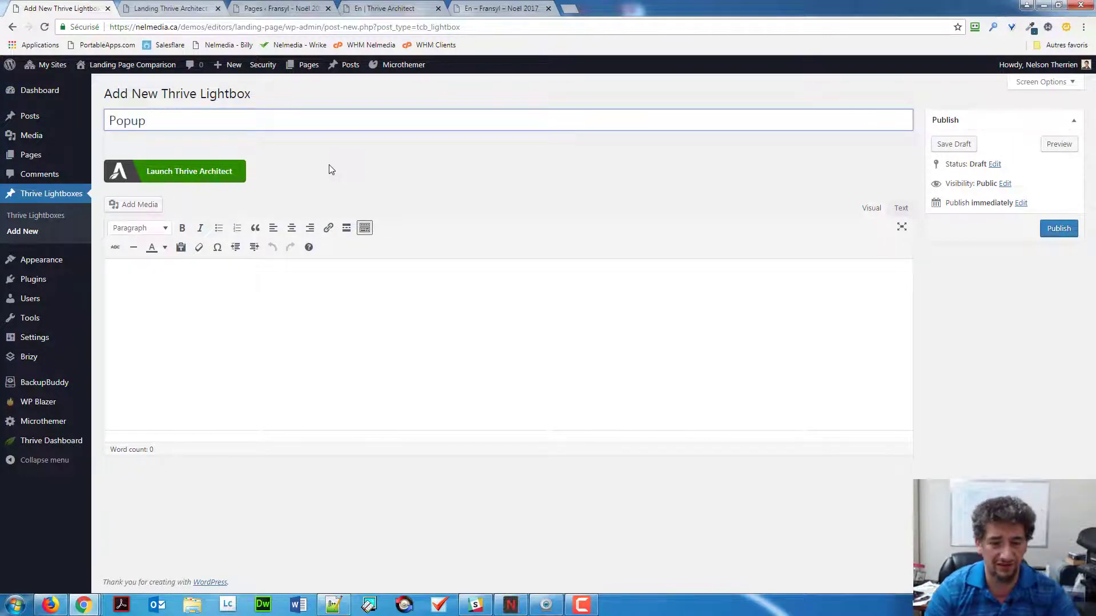
{"action": "left_click", "coordinate": [1058, 228]}
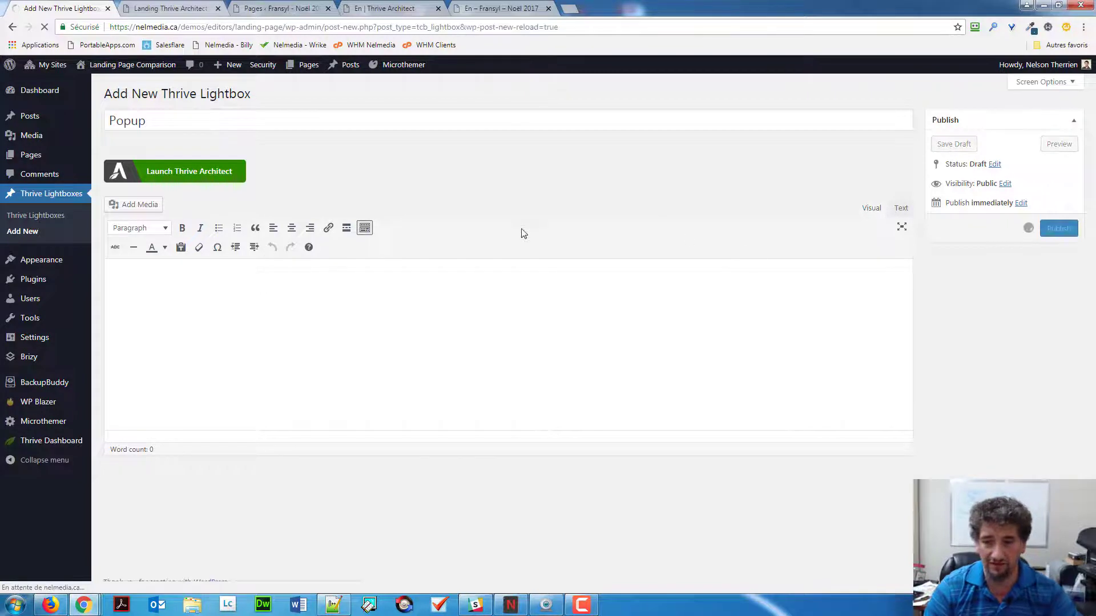
{"action": "left_click", "coordinate": [218, 205]}
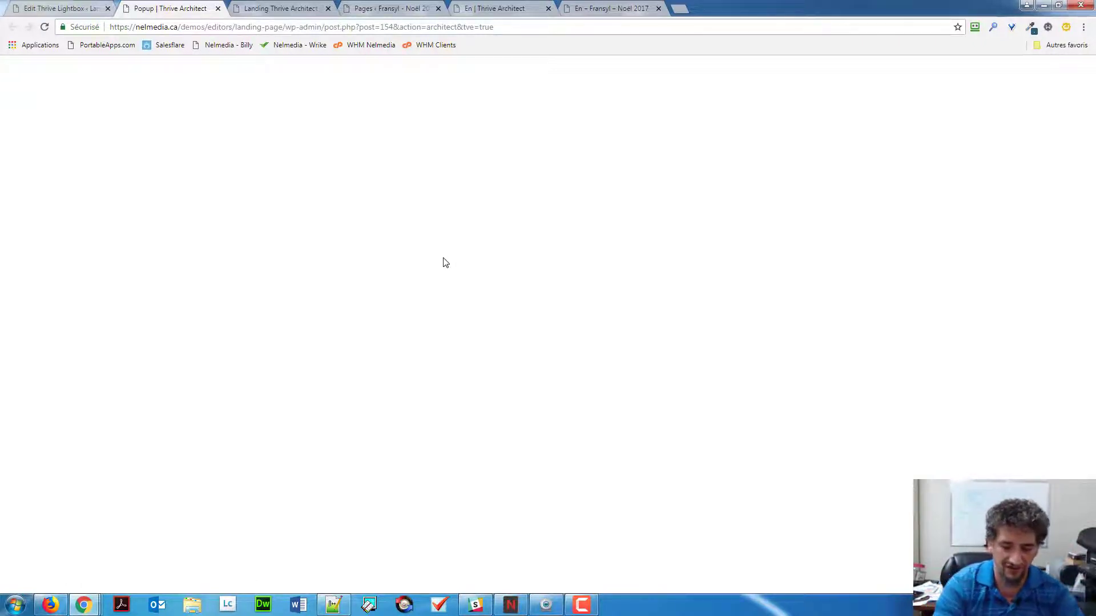
Step: In the landing page editor, start a new page event with a timer trigger of 10 seconds after page load
{"action": "key", "text": "ctrl+Tab"}
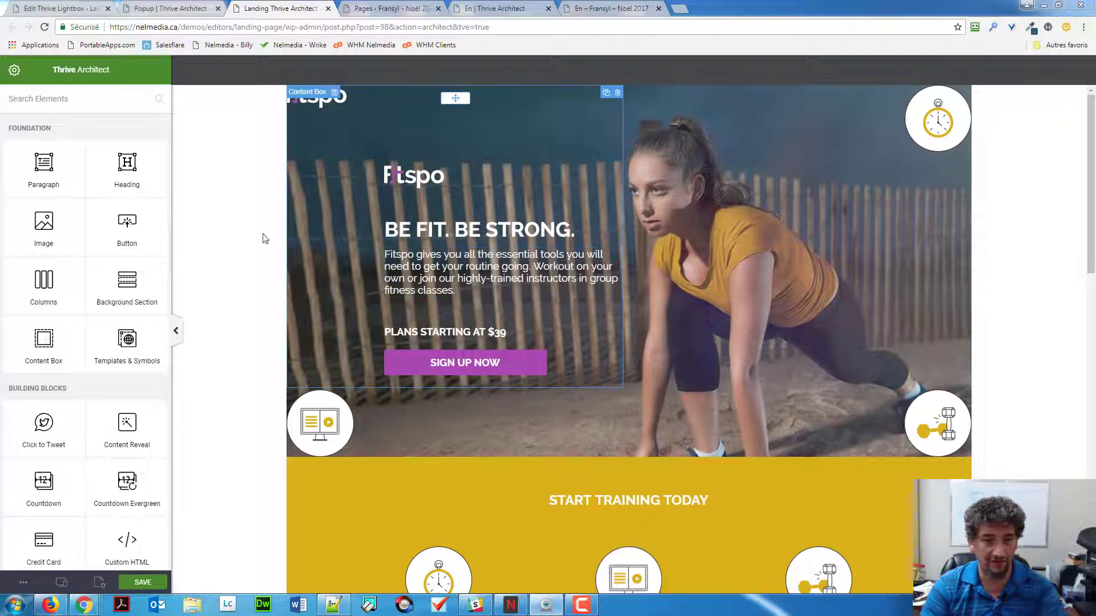
{"action": "left_click", "coordinate": [14, 70]}
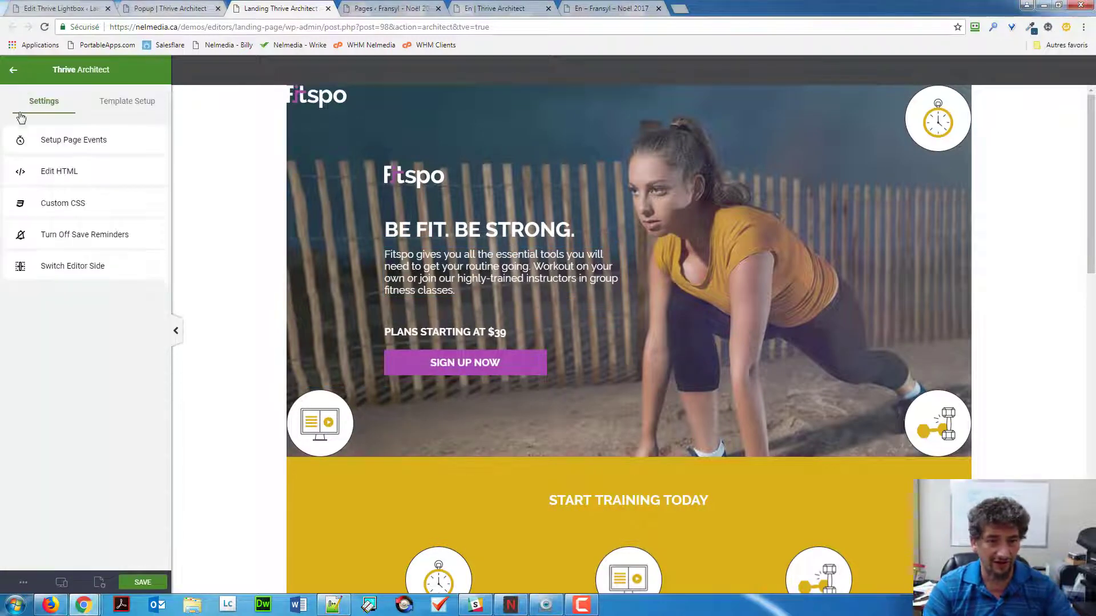
{"action": "left_click", "coordinate": [72, 141]}
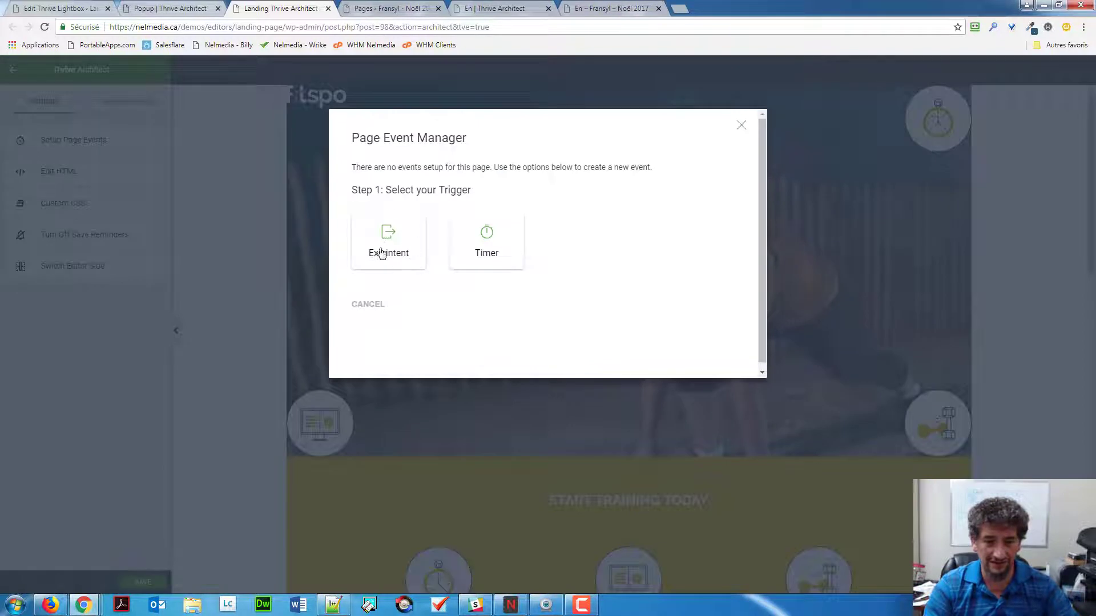
{"action": "left_click", "coordinate": [486, 248]}
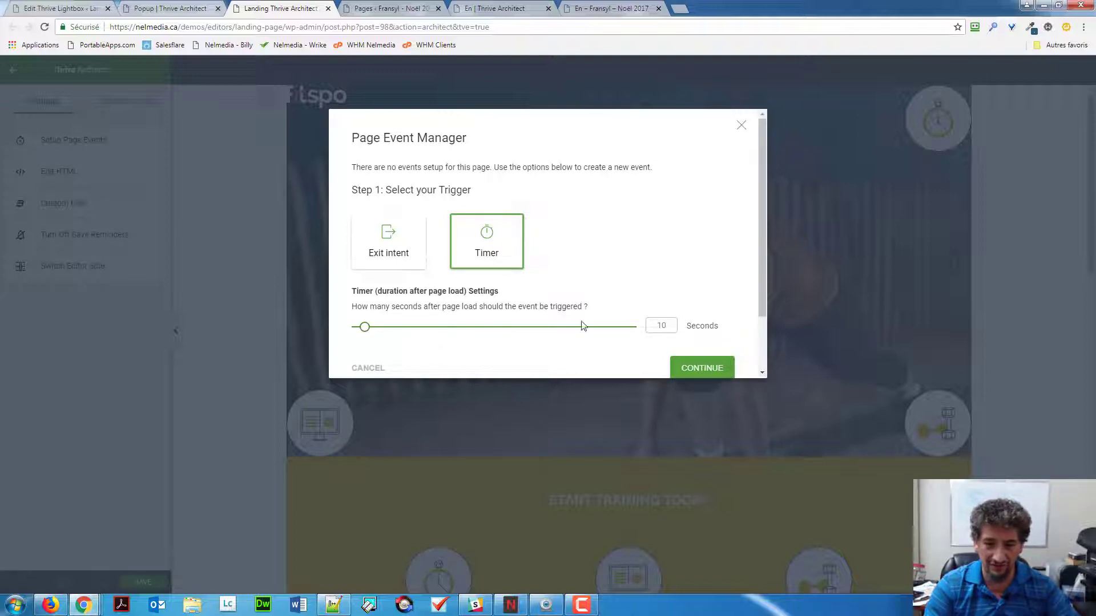
{"action": "scroll", "coordinate": [652, 291], "scroll_direction": "down", "scroll_amount": 2}
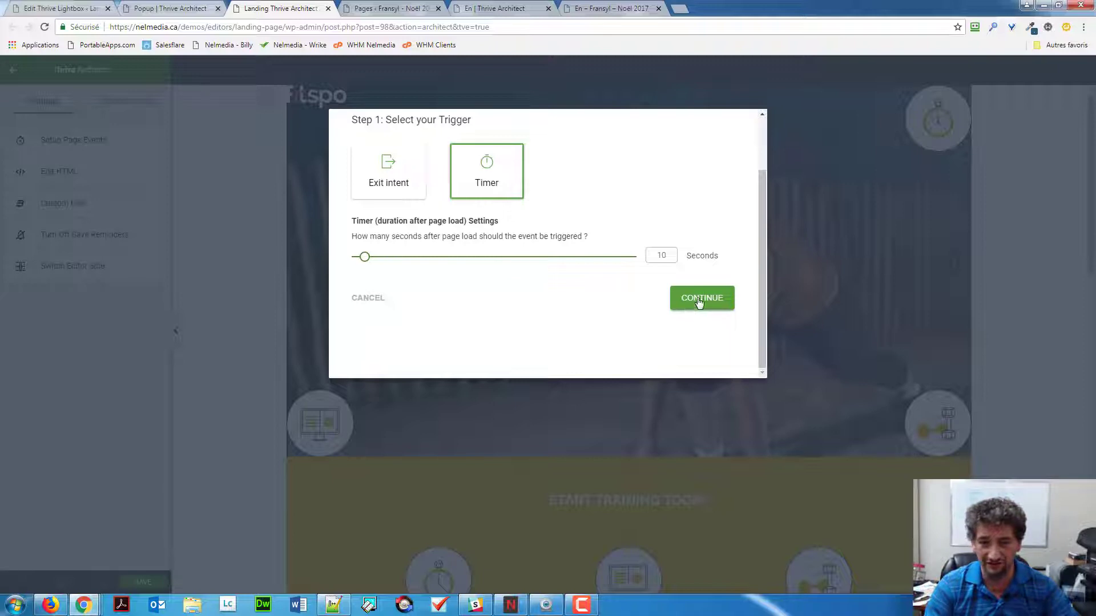
{"action": "left_click", "coordinate": [679, 304]}
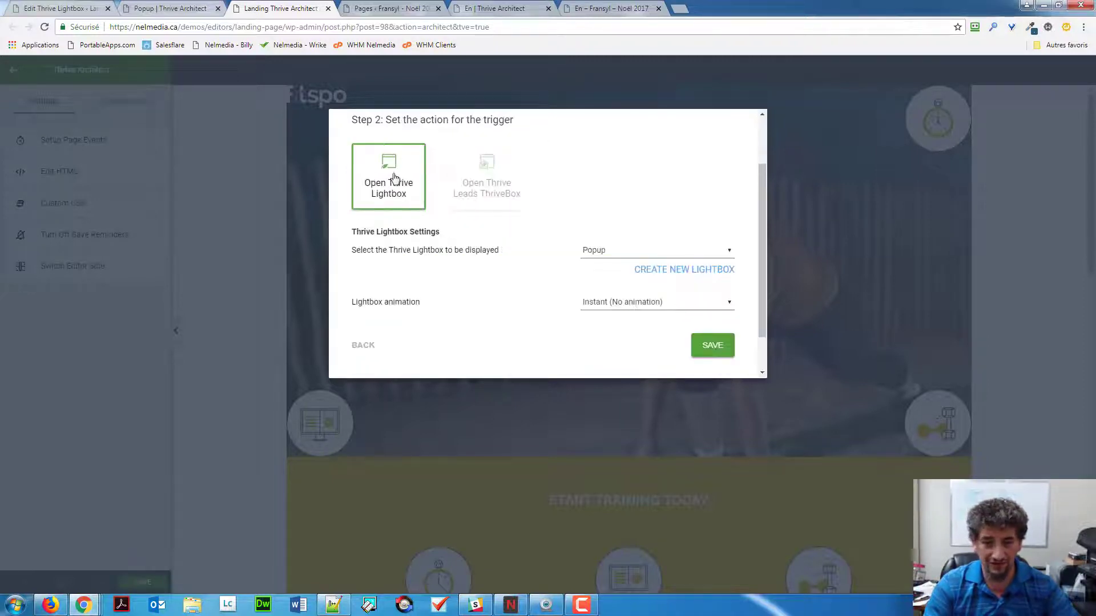
Step: Make the timer event open the Popup lightbox with the Zoom animation, save the event and close the Page Event Manager
{"action": "left_click", "coordinate": [671, 257]}
{"action": "left_click", "coordinate": [671, 261]}
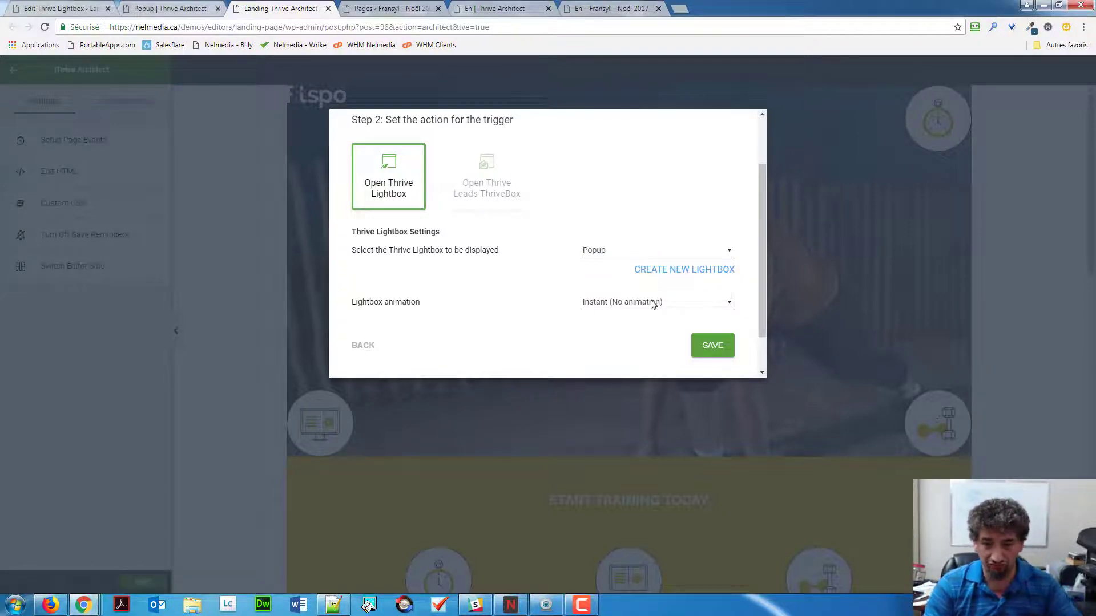
{"action": "left_click", "coordinate": [695, 303]}
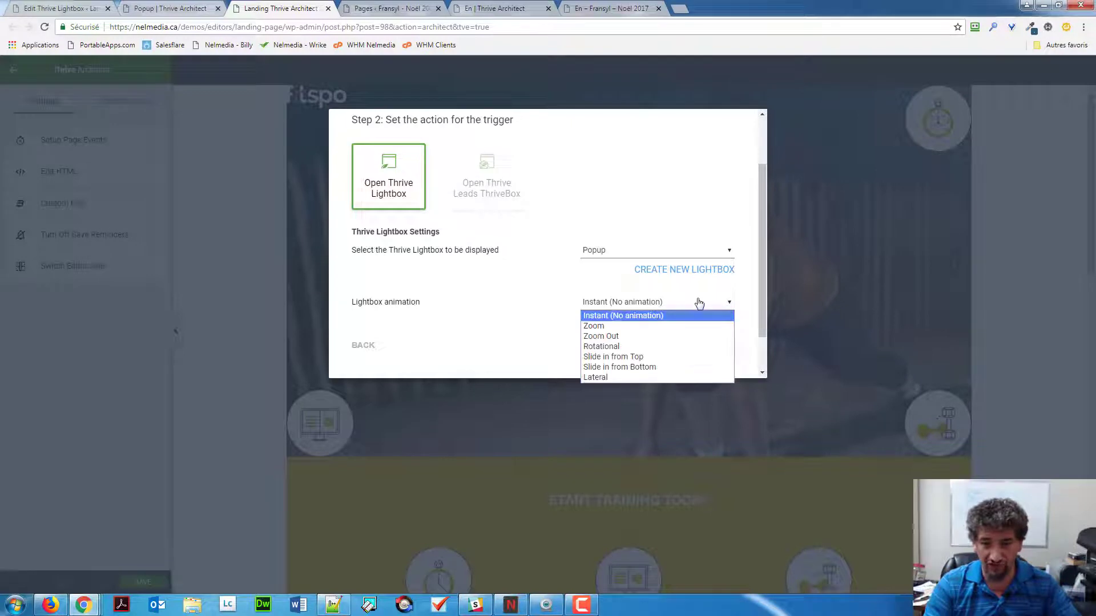
{"action": "left_click", "coordinate": [651, 327]}
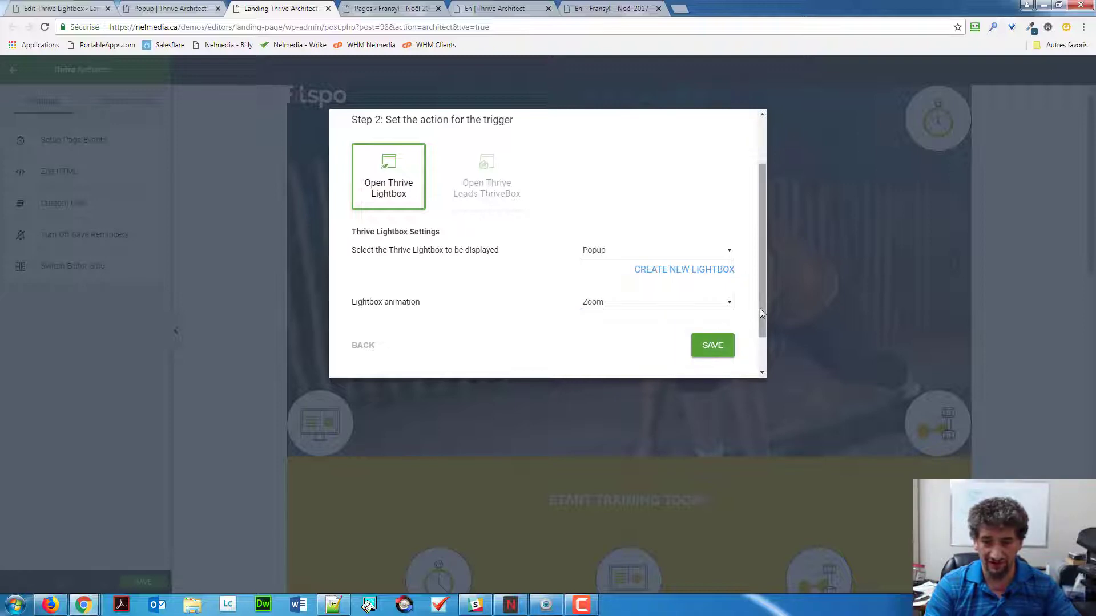
{"action": "left_click_drag", "start_coordinate": [759, 305], "coordinate": [762, 335]}
{"action": "left_click", "coordinate": [719, 308]}
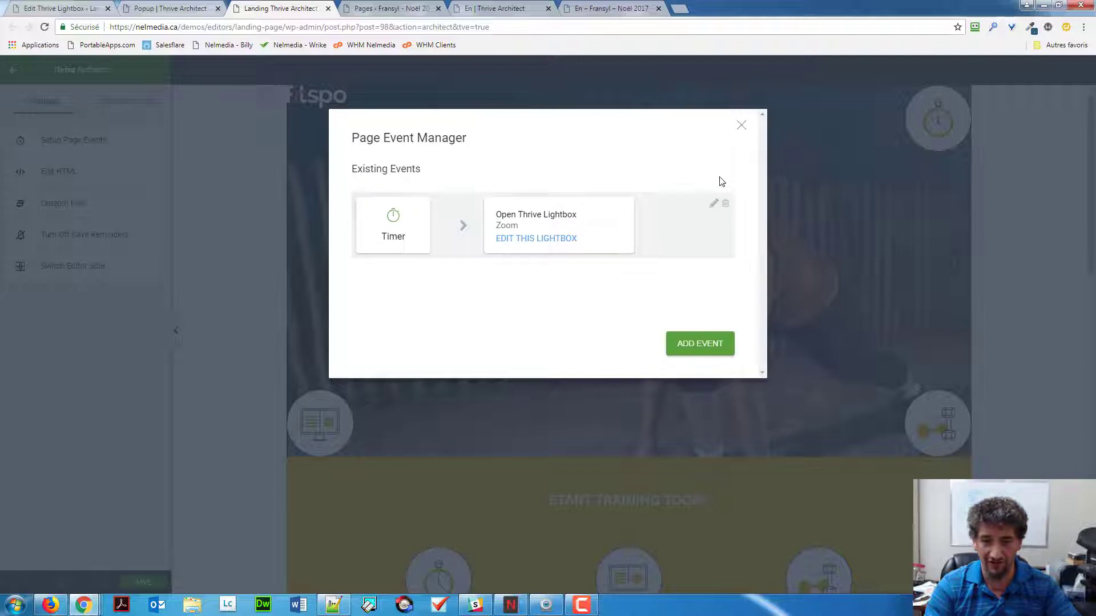
{"action": "left_click", "coordinate": [741, 125]}
Step: Save the landing page and open its preview
{"action": "left_click", "coordinate": [144, 582]}
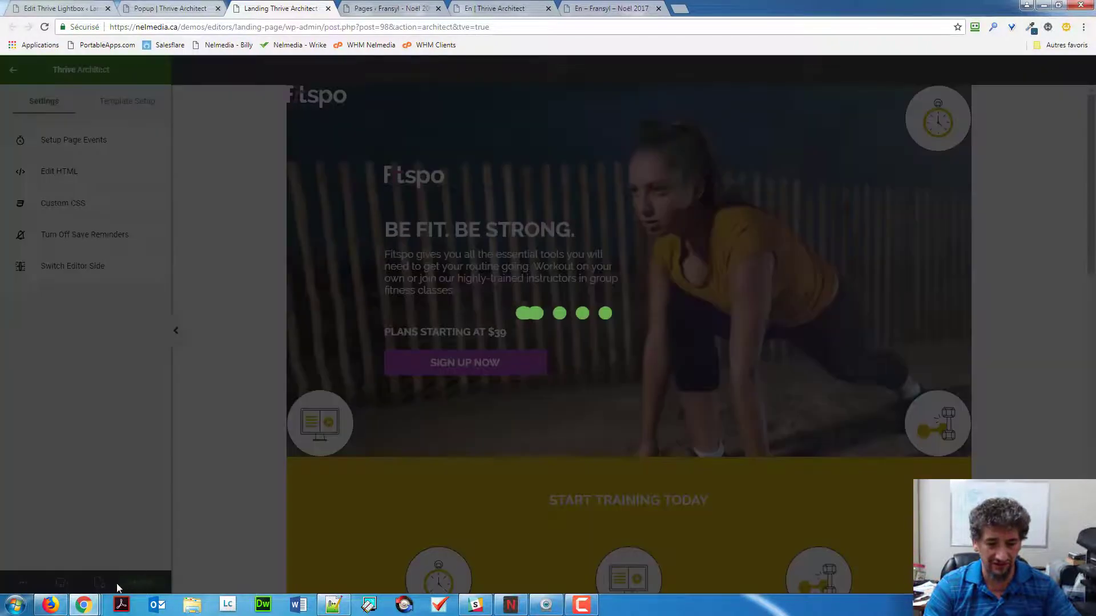
{"action": "left_click", "coordinate": [23, 582]}
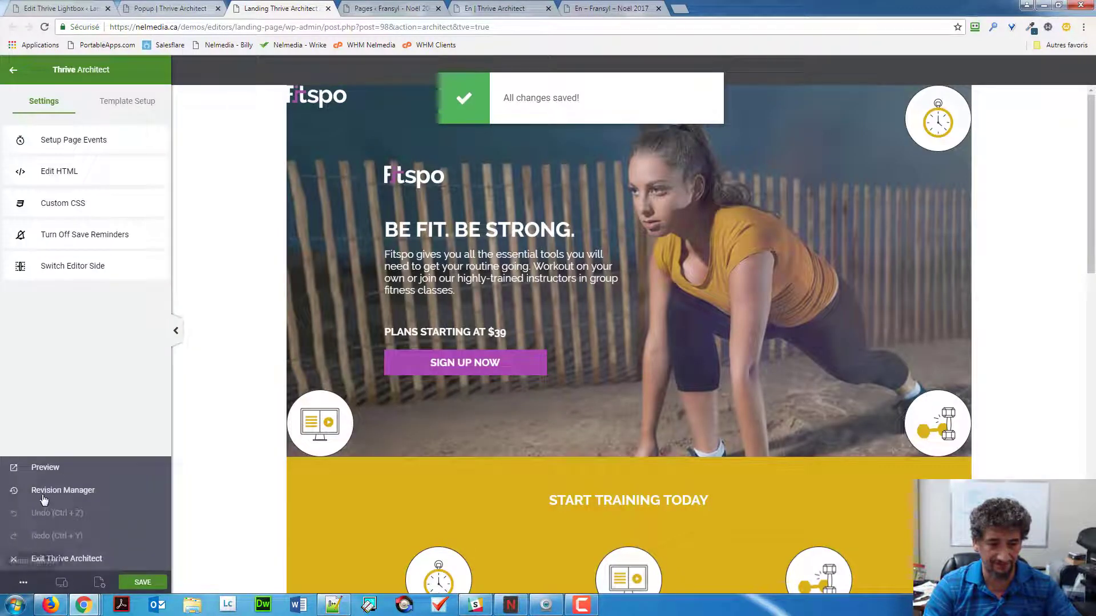
{"action": "left_click", "coordinate": [60, 468]}
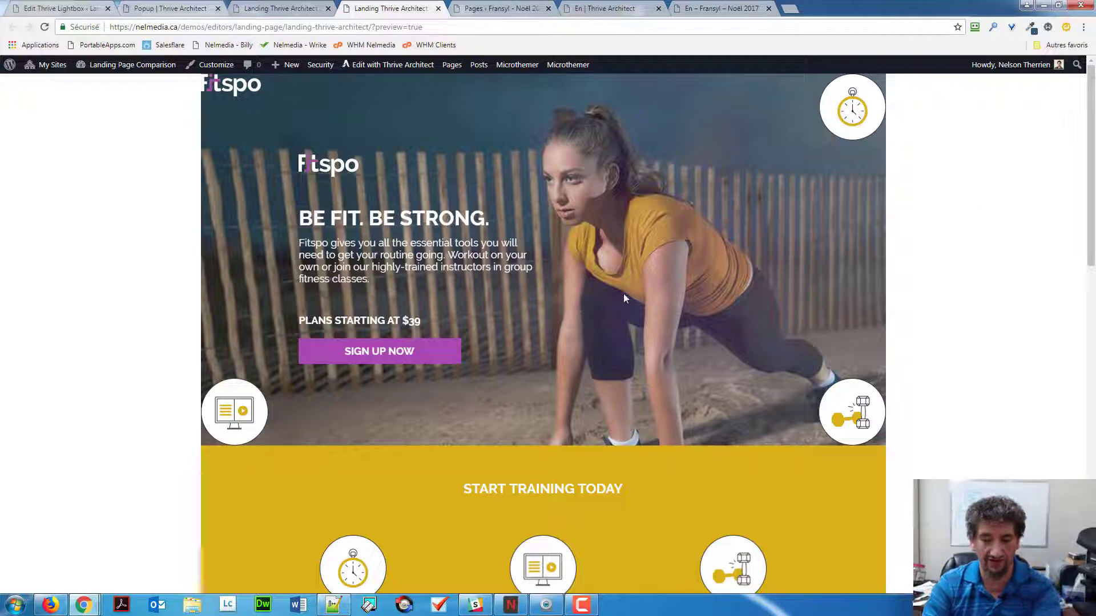
Step: Reload the landing page preview to test the timed lightbox, and close the popup once it opens
{"action": "left_click", "coordinate": [287, 7]}
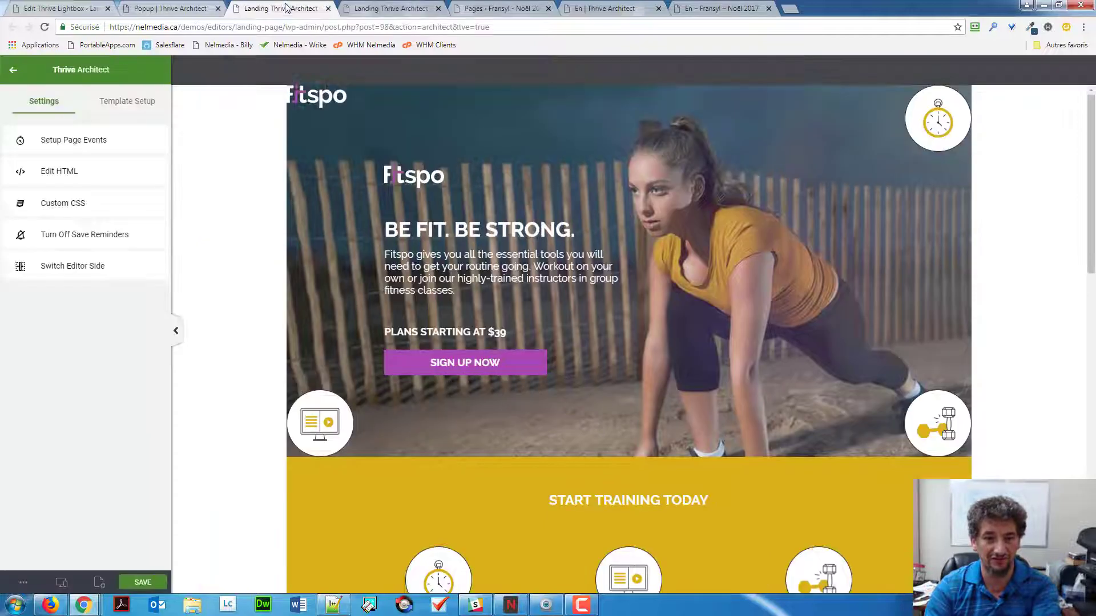
{"action": "left_click", "coordinate": [367, 10]}
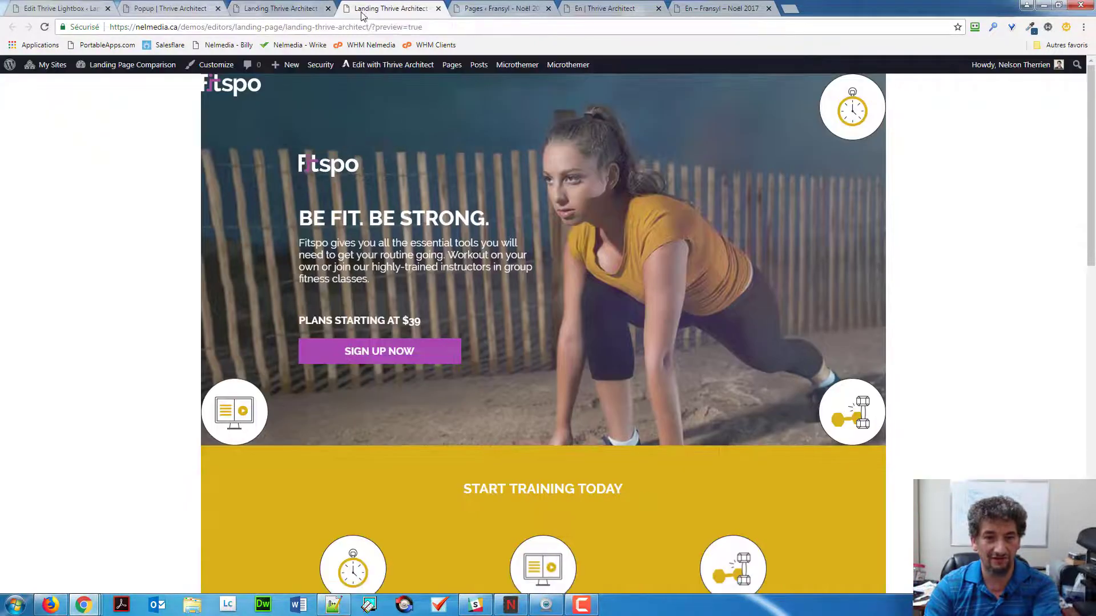
{"action": "key", "text": "ctrl+Page_Up"}
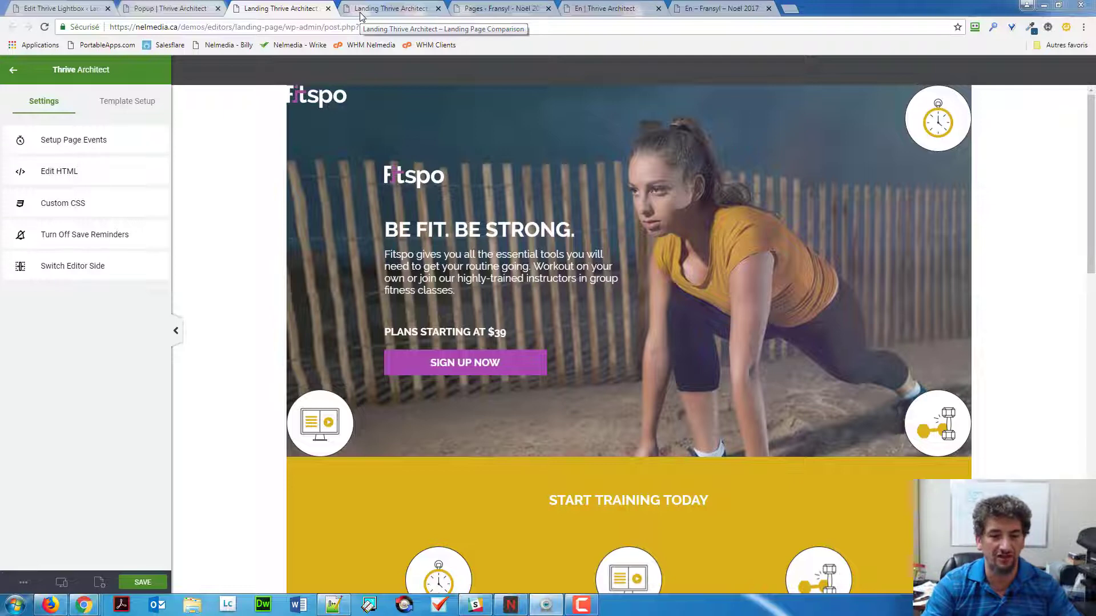
{"action": "left_click", "coordinate": [361, 10]}
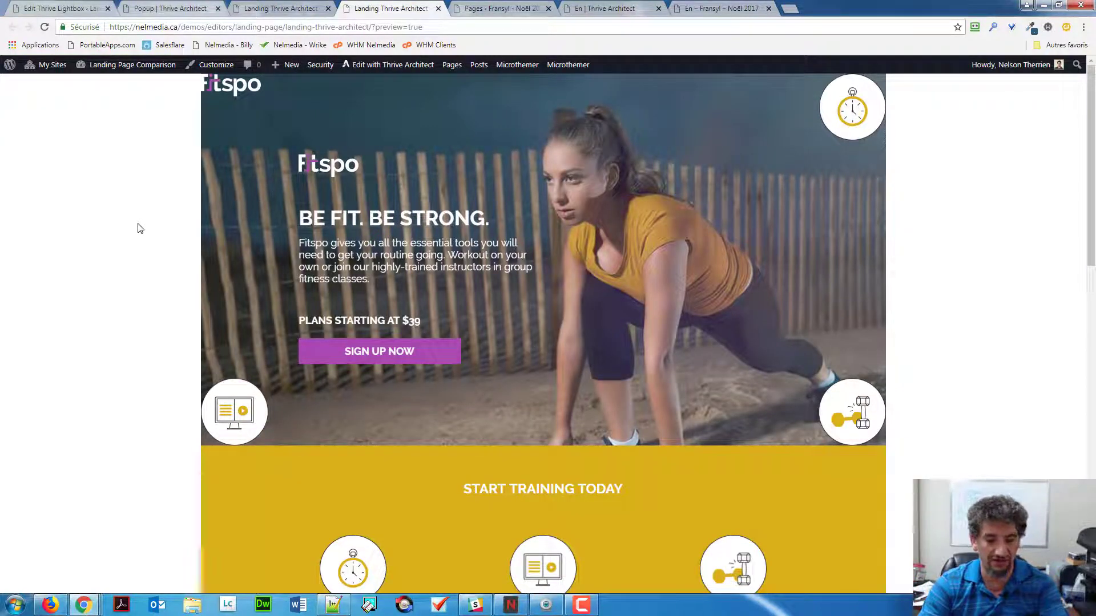
{"action": "key", "text": "F5"}
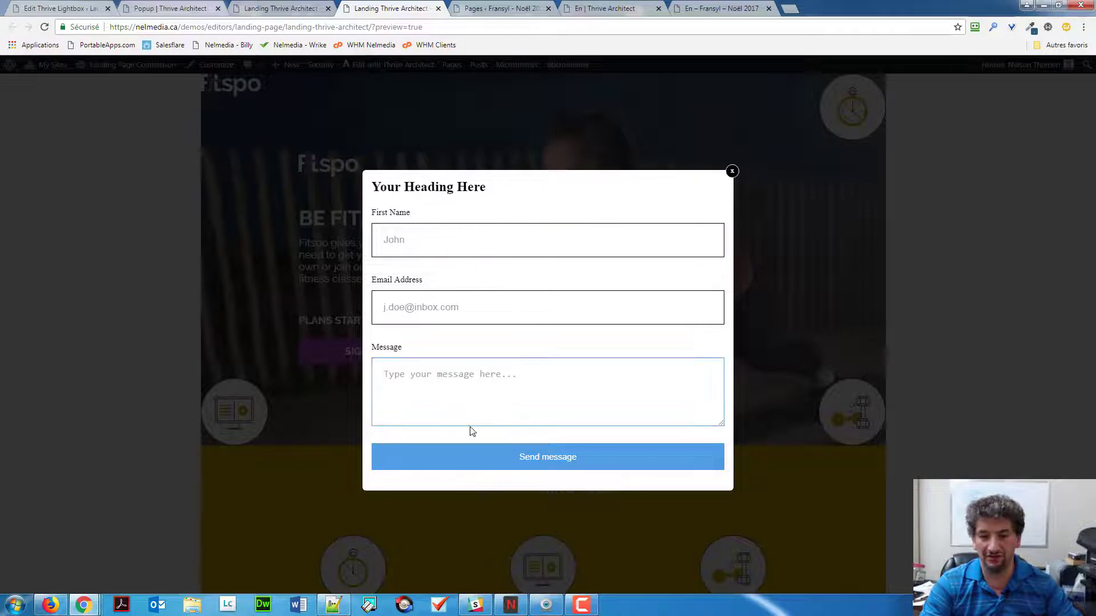
{"action": "left_click", "coordinate": [731, 171]}
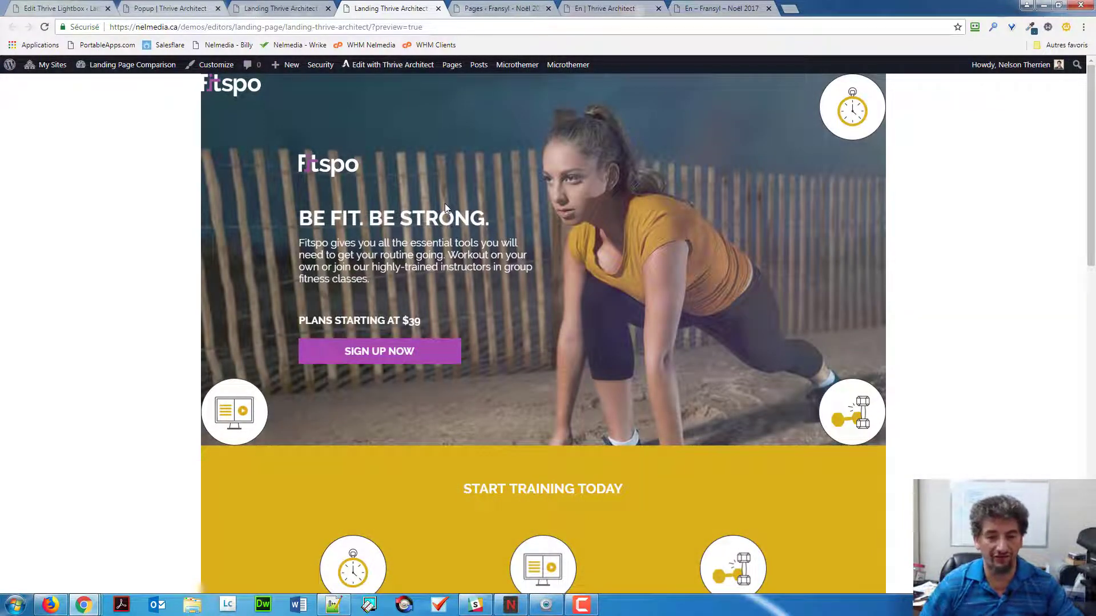